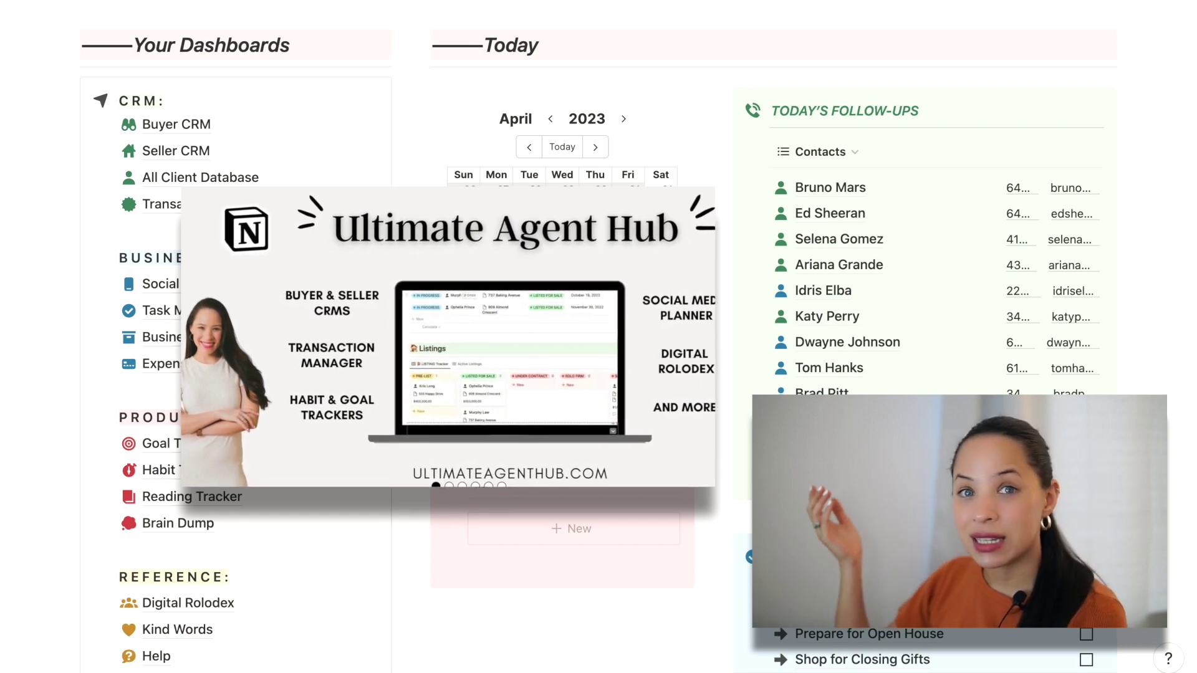
- Bring up the sidebar and go to the Social Media Planner page
{"action": "scroll", "coordinate": [520, 335], "scroll_direction": "down", "scroll_amount": 1}
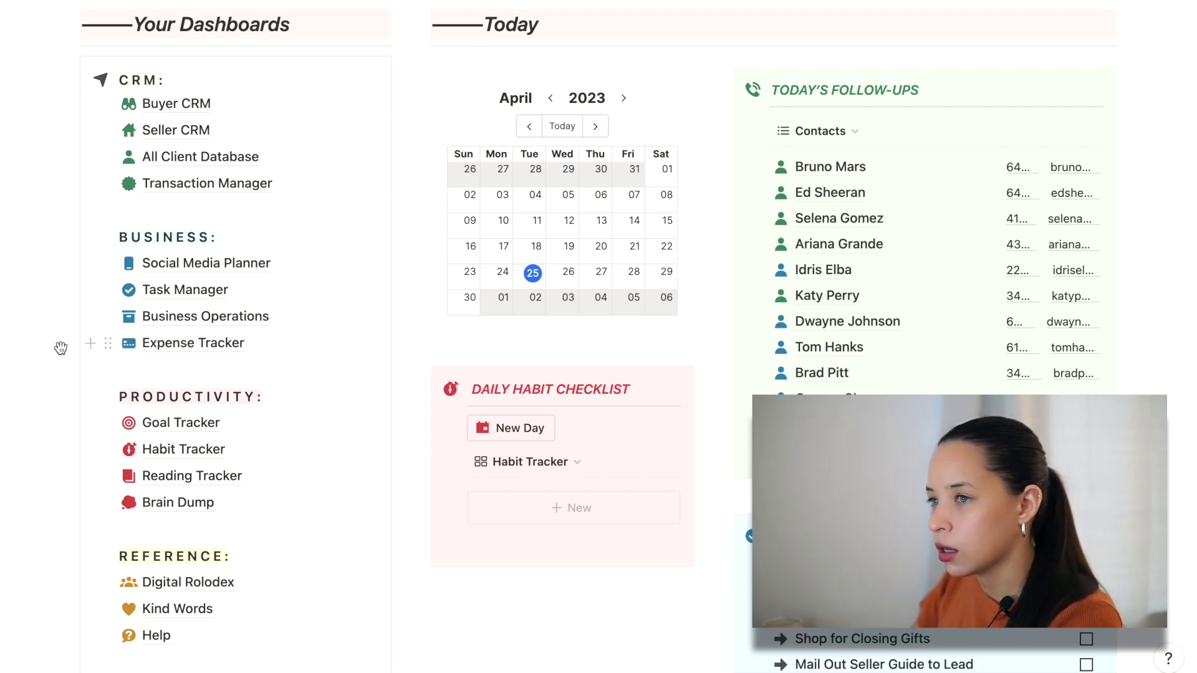
{"action": "mouse_move", "coordinate": [4, 392]}
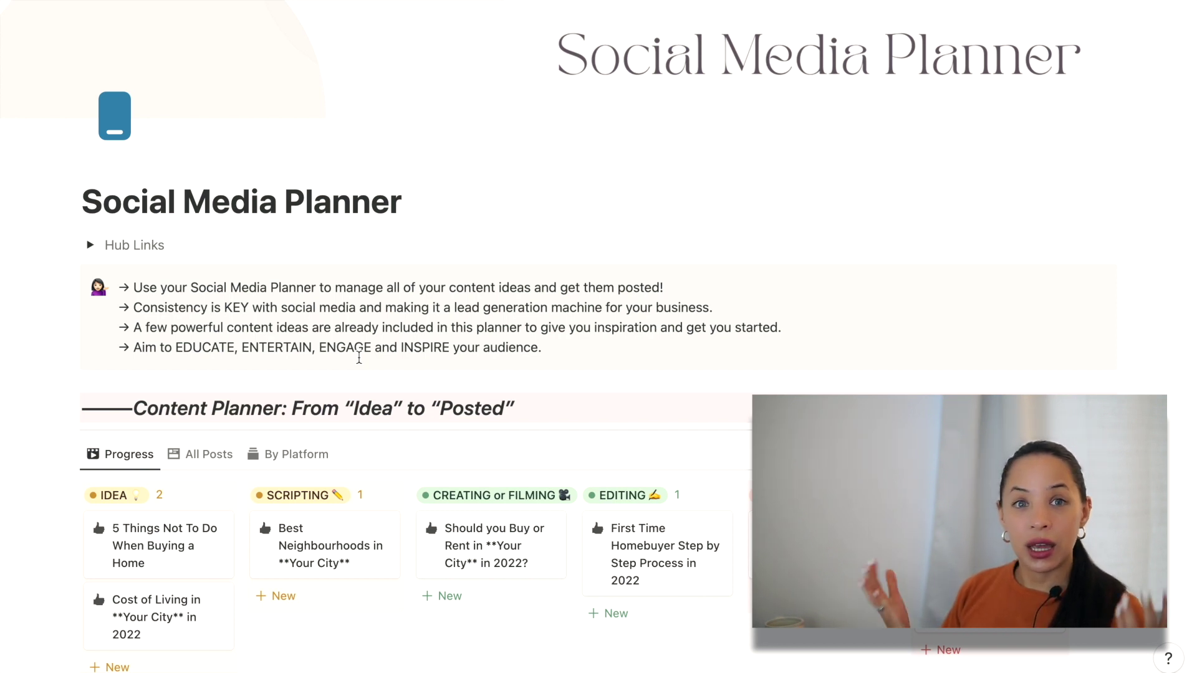
{"action": "scroll", "coordinate": [359, 357], "scroll_direction": "down", "scroll_amount": 5}
{"action": "mouse_move", "coordinate": [839, 639]}
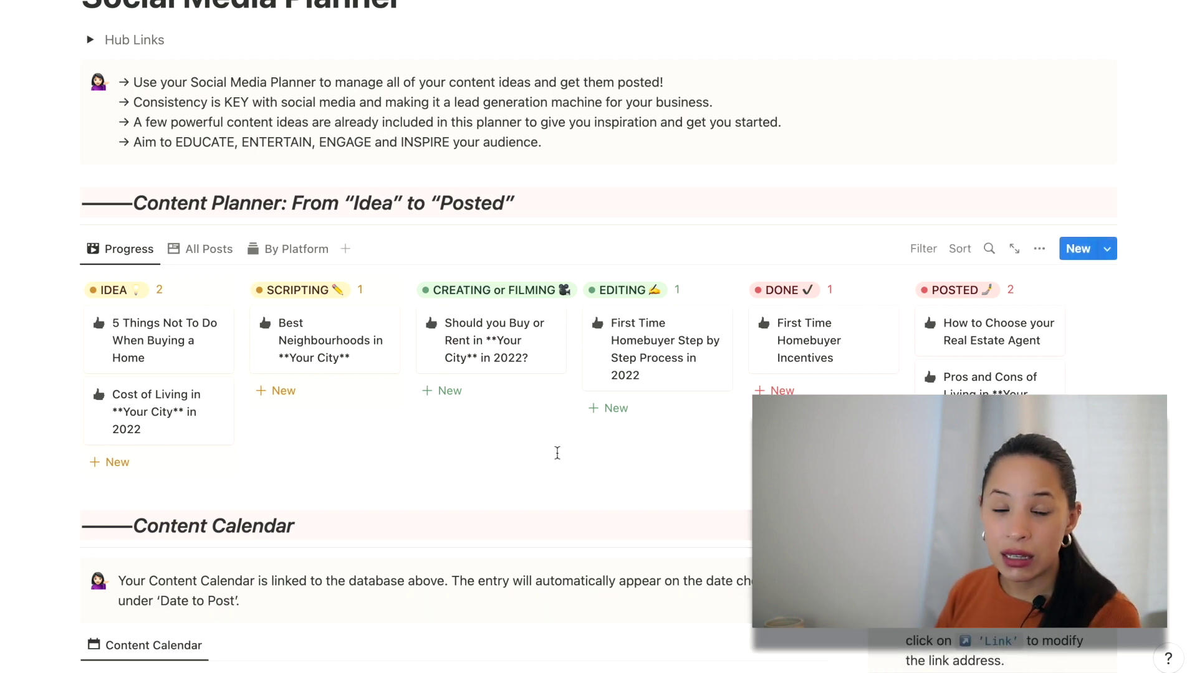
- Open the Best Neighbourhoods idea and begin an AI prompt: 'write a script for a short'
{"action": "key", "text": "XF86AudioRaiseVolume"}
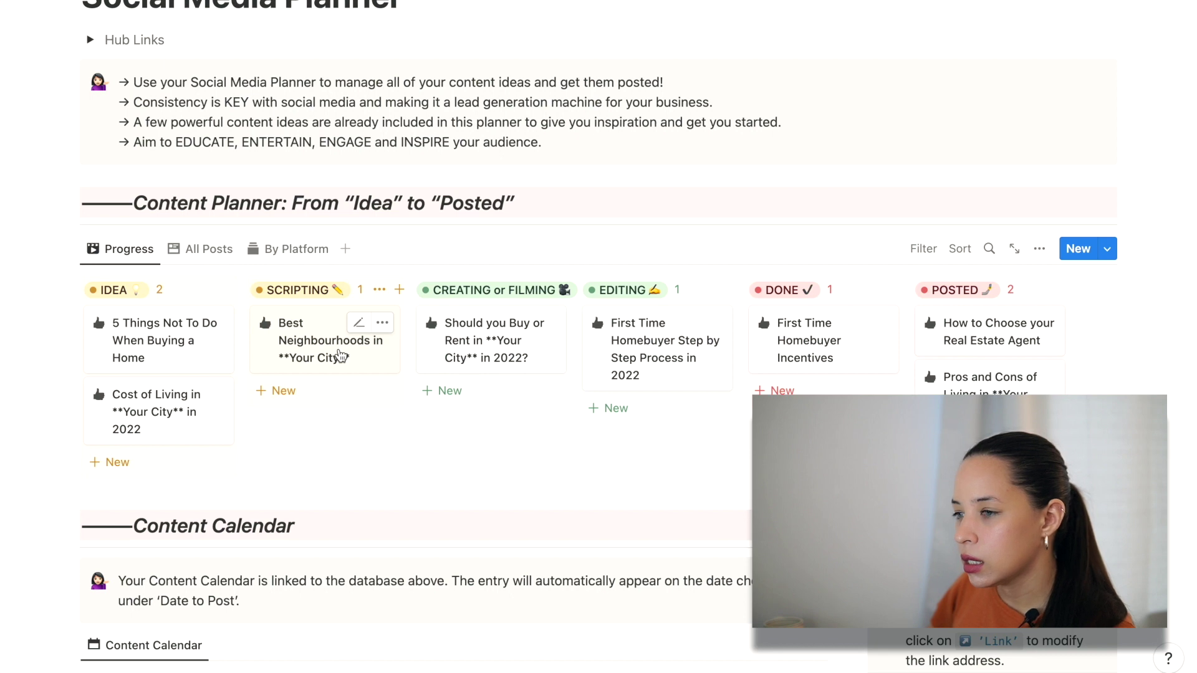
{"action": "left_click", "coordinate": [340, 356]}
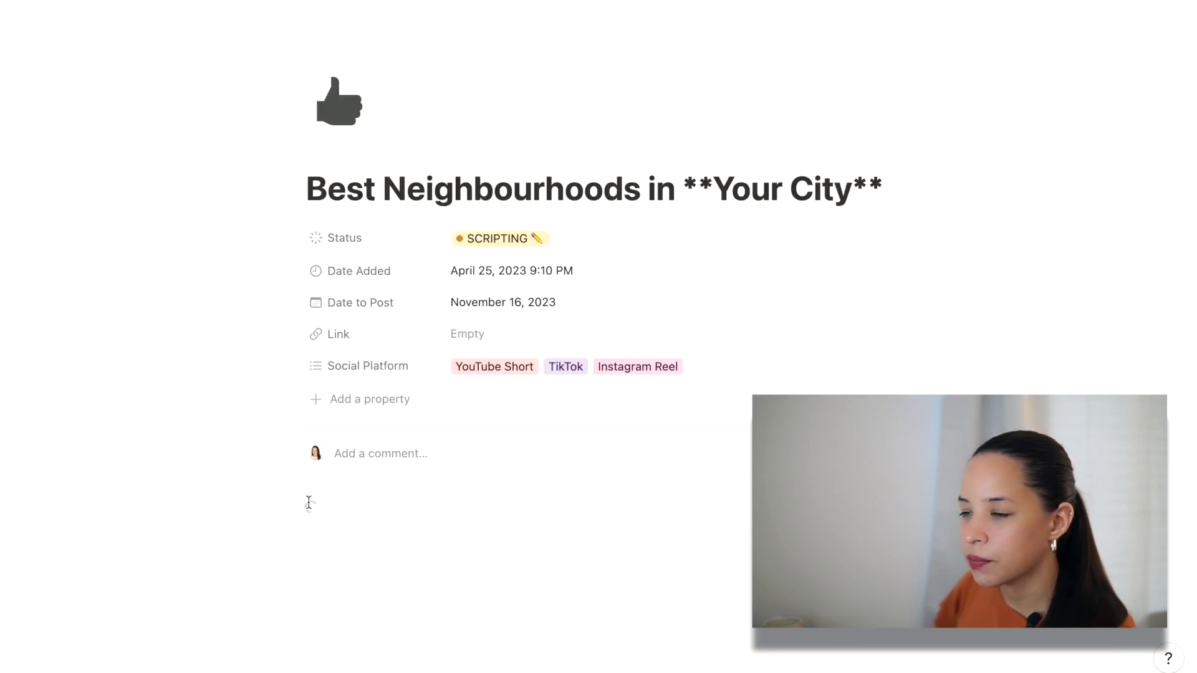
{"action": "type", "text": "write a script for a short"}
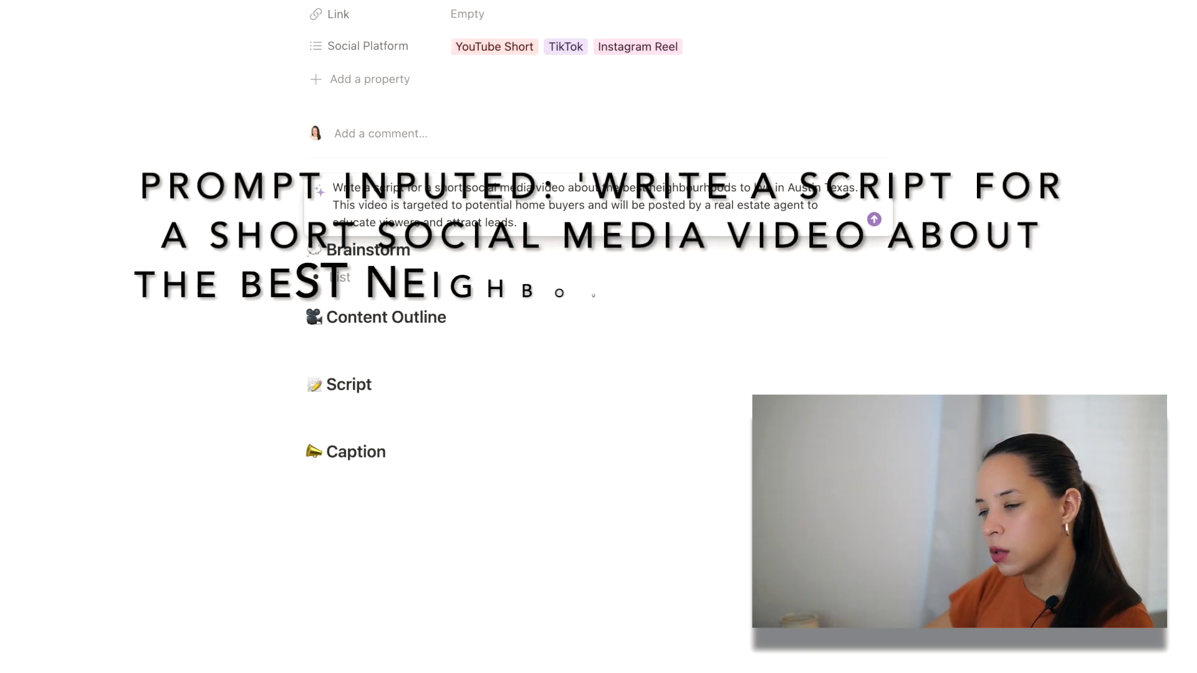
- Send the script request and review the AI's Brainstorm, Content Outline, Script and Caption sections
{"action": "left_click", "coordinate": [872, 219]}
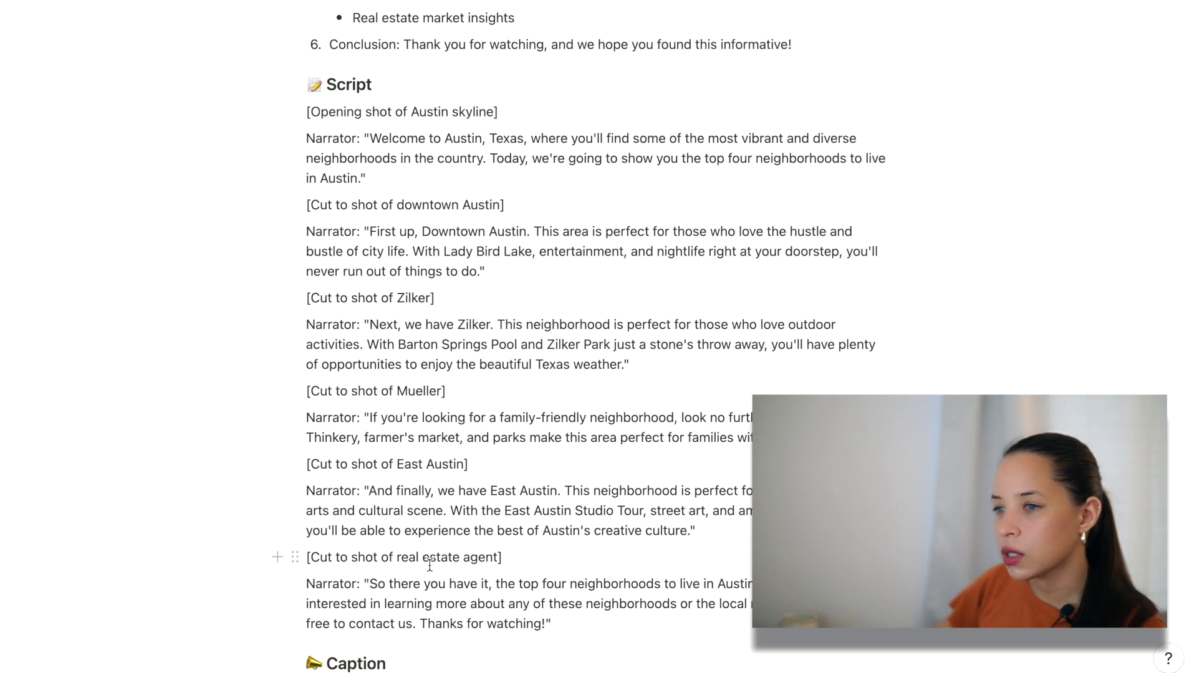
{"action": "scroll", "coordinate": [430, 565], "scroll_direction": "down", "scroll_amount": 4}
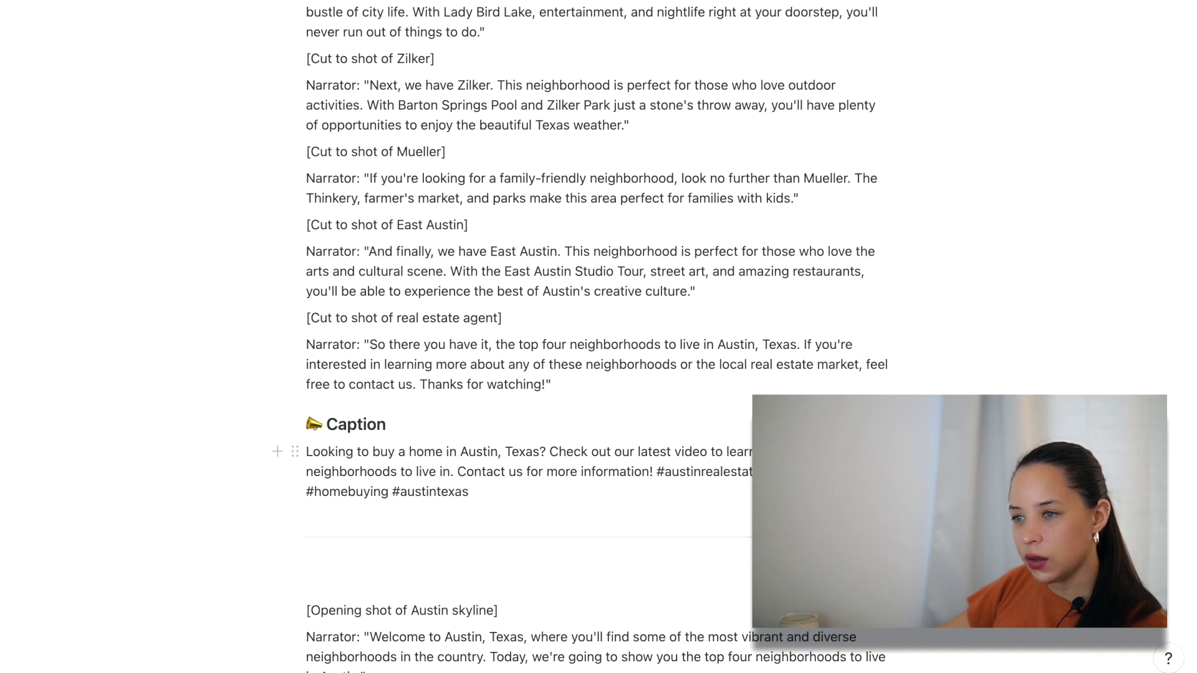
{"action": "scroll", "coordinate": [598, 336], "scroll_direction": "down", "scroll_amount": 8}
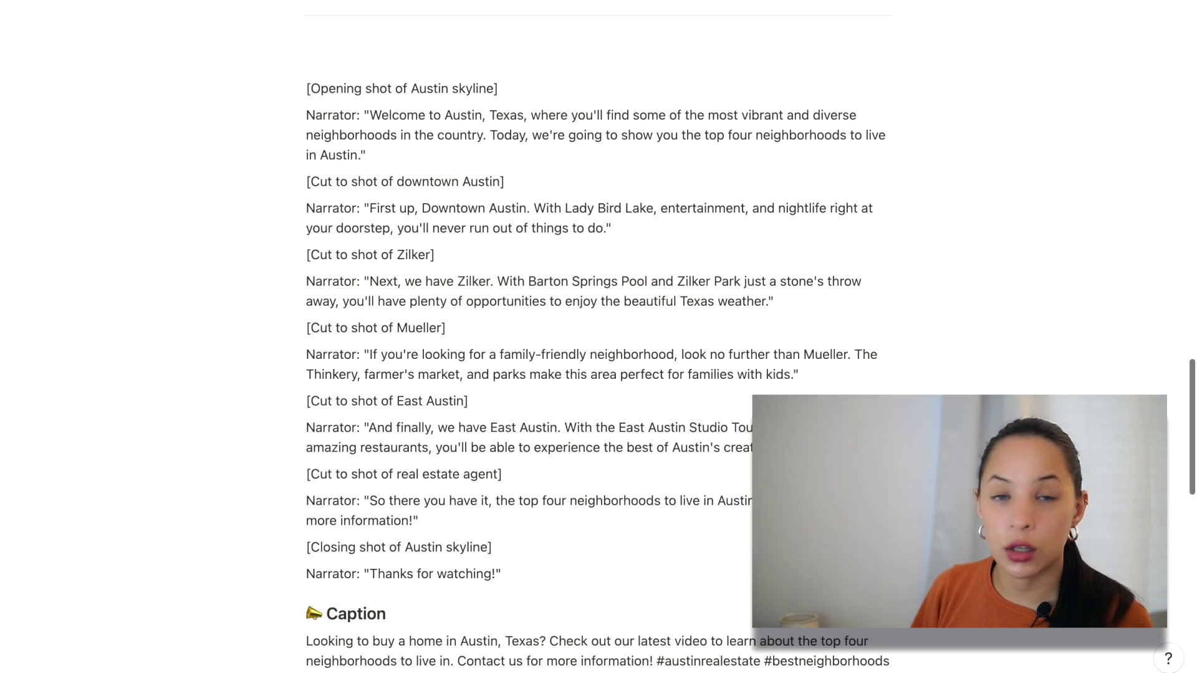
{"action": "scroll", "coordinate": [597, 336], "scroll_direction": "up", "scroll_amount": 16}
{"action": "scroll", "coordinate": [667, 423], "scroll_direction": "down", "scroll_amount": 5}
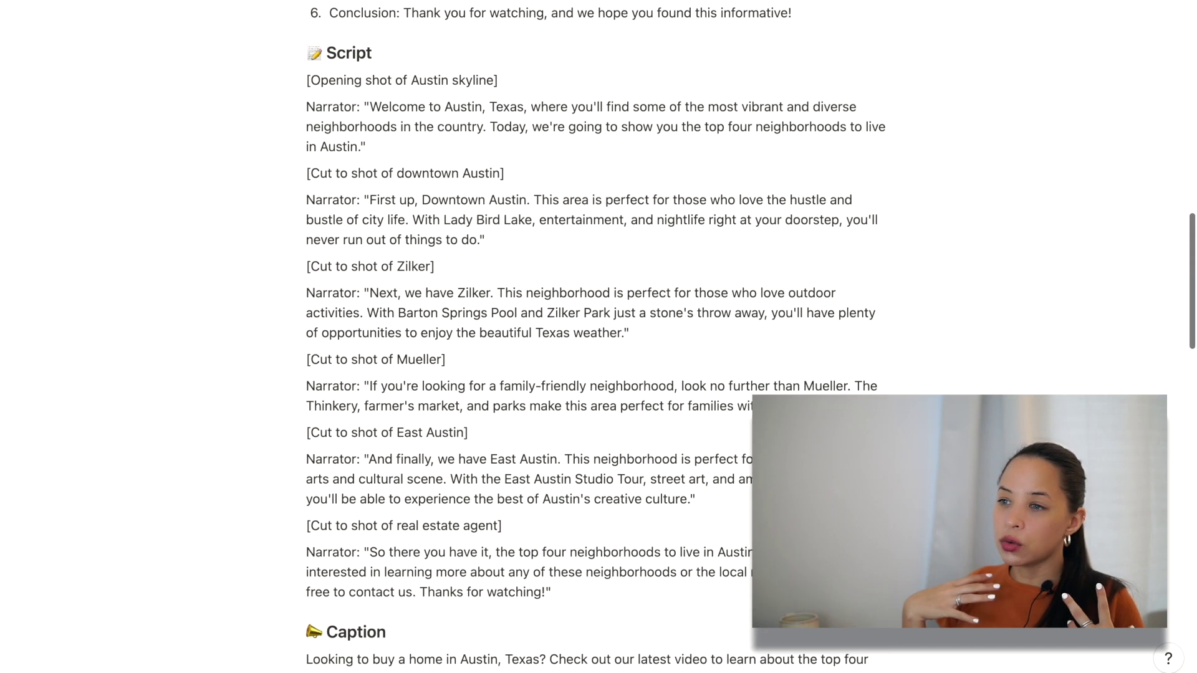
{"action": "scroll", "coordinate": [533, 509], "scroll_direction": "up", "scroll_amount": 9}
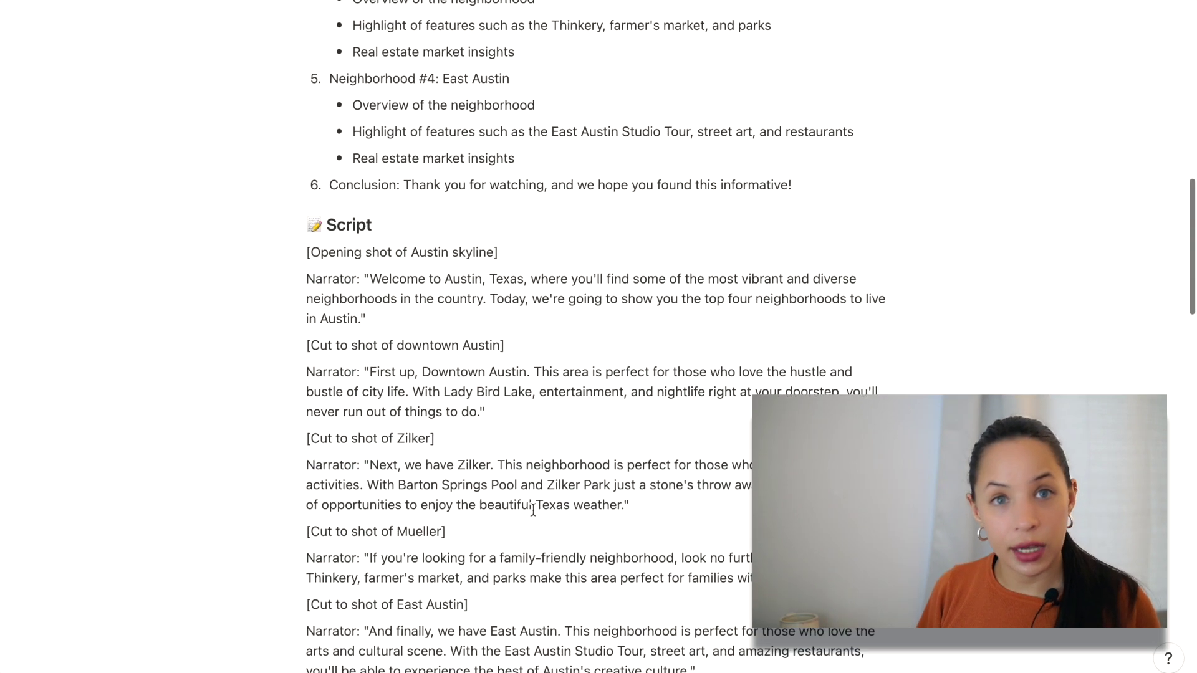
{"action": "scroll", "coordinate": [533, 510], "scroll_direction": "up", "scroll_amount": 5}
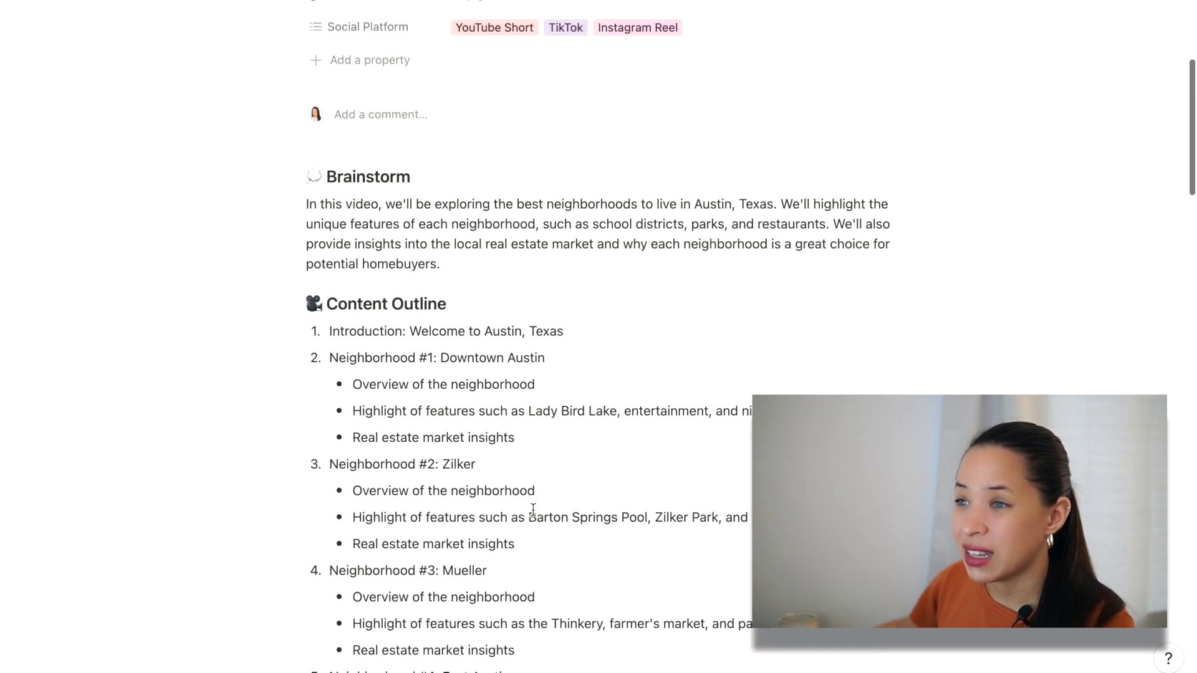
{"action": "scroll", "coordinate": [533, 510], "scroll_direction": "down", "scroll_amount": 14}
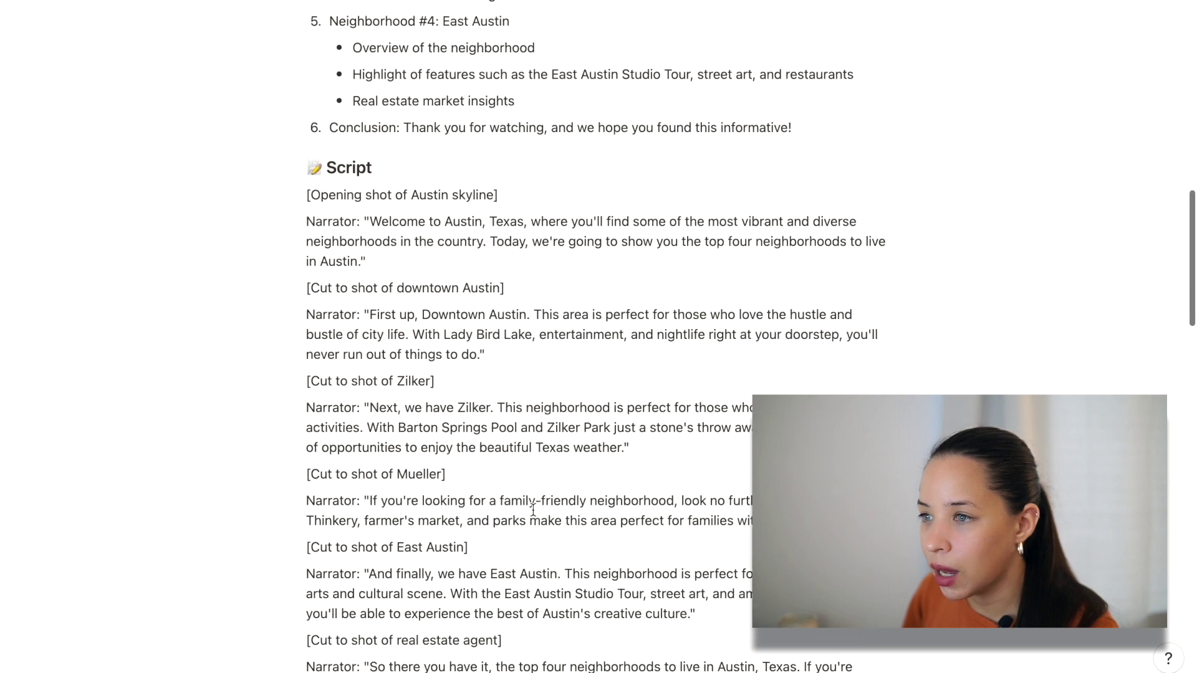
{"action": "scroll", "coordinate": [533, 510], "scroll_direction": "down", "scroll_amount": 2}
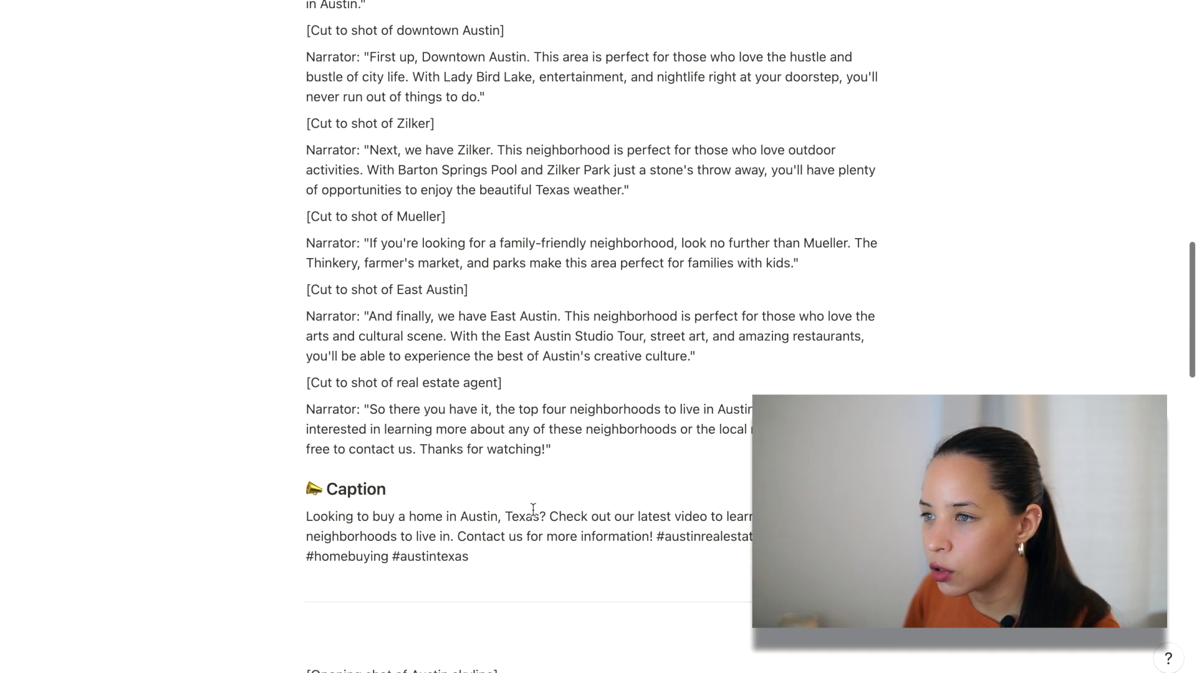
{"action": "scroll", "coordinate": [533, 510], "scroll_direction": "up", "scroll_amount": 2}
{"action": "scroll", "coordinate": [518, 498], "scroll_direction": "down", "scroll_amount": 1}
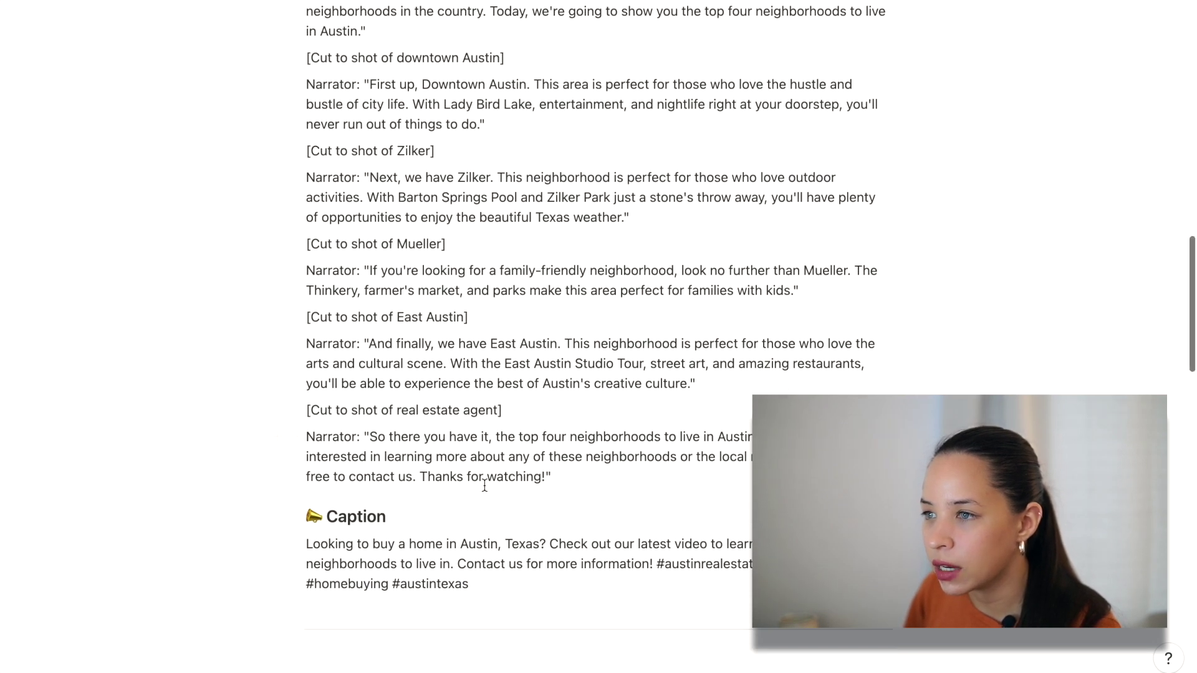
- Below the Caption, ask Notion AI to convert the script to a 60-second TikTok/Reels version
{"action": "left_click", "coordinate": [347, 662]}
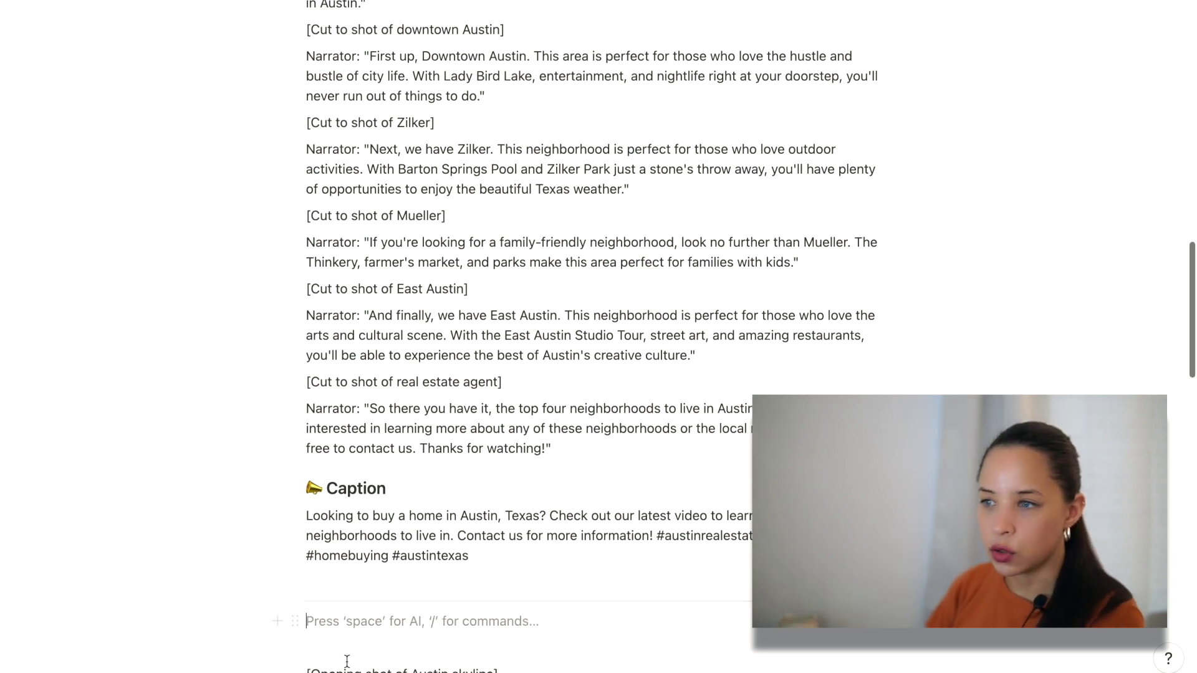
{"action": "key", "text": "Return"}
{"action": "key", "text": "Return"}
{"action": "key", "text": "Return"}
{"action": "key", "text": "Return"}
{"action": "key", "text": "Return"}
{"action": "key", "text": "Return"}
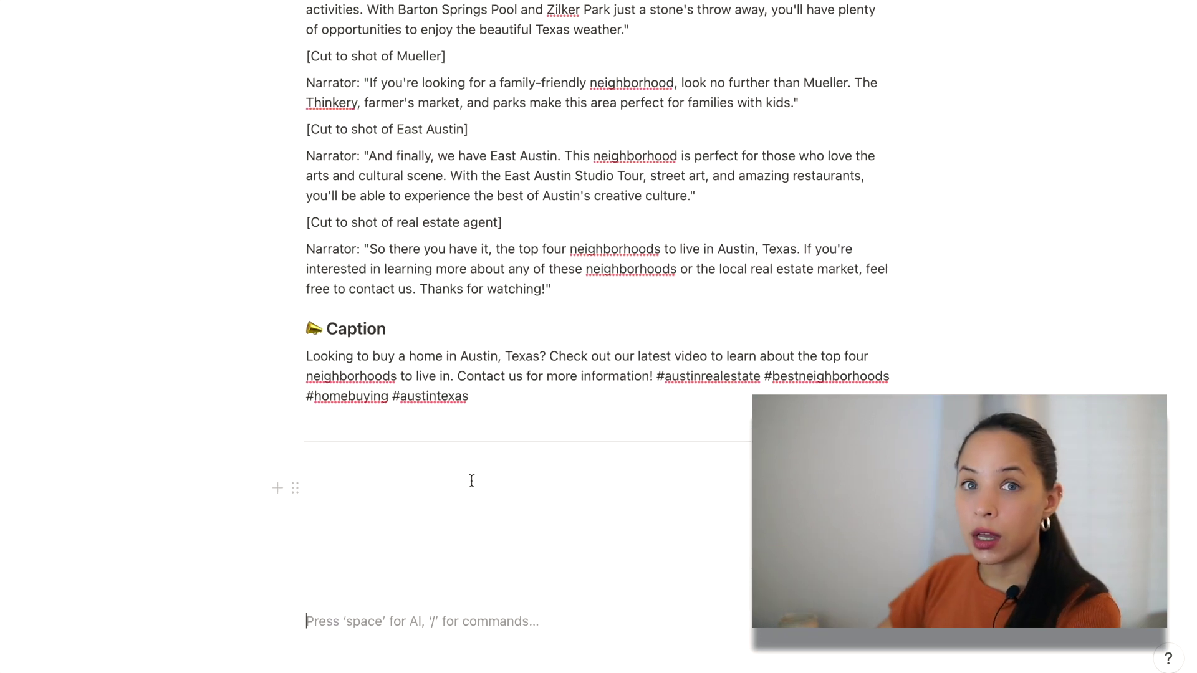
{"action": "scroll", "coordinate": [470, 437], "scroll_direction": "down", "scroll_amount": 3}
{"action": "scroll", "coordinate": [399, 399], "scroll_direction": "up", "scroll_amount": 2}
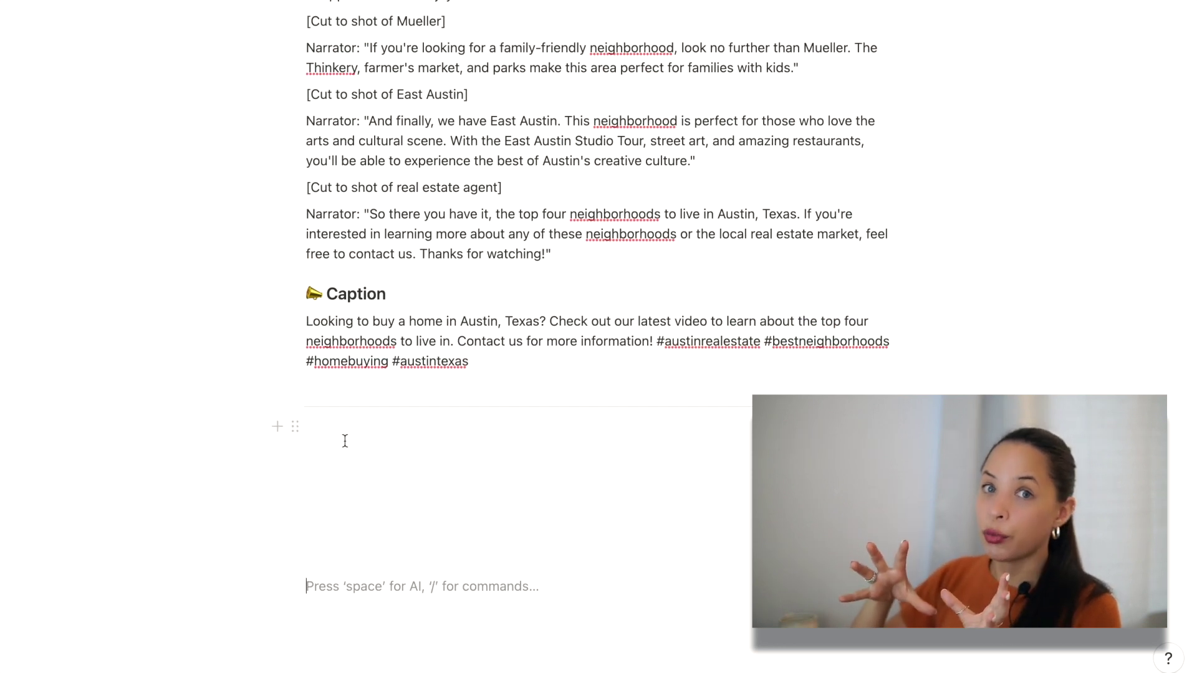
{"action": "key", "text": "BackSpace"}
{"action": "key", "text": "BackSpace"}
{"action": "key", "text": "BackSpace"}
{"action": "key", "text": "BackSpace"}
{"action": "key", "text": "BackSpace"}
{"action": "key", "text": "BackSpace"}
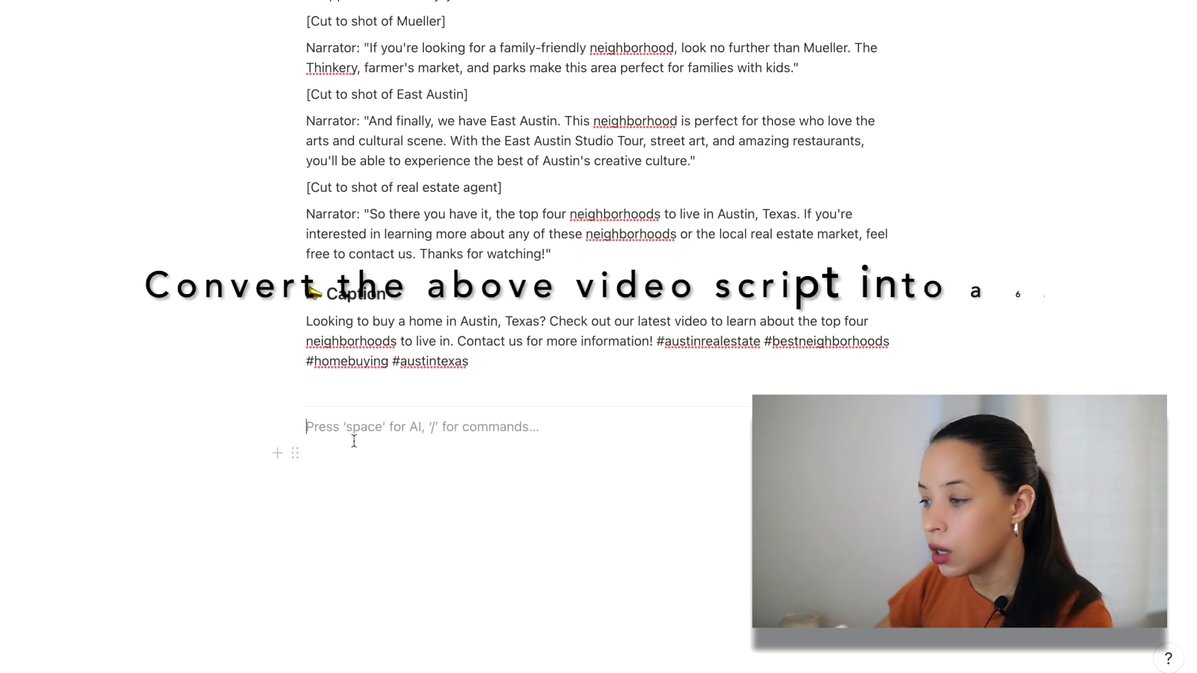
{"action": "key", "text": "space"}
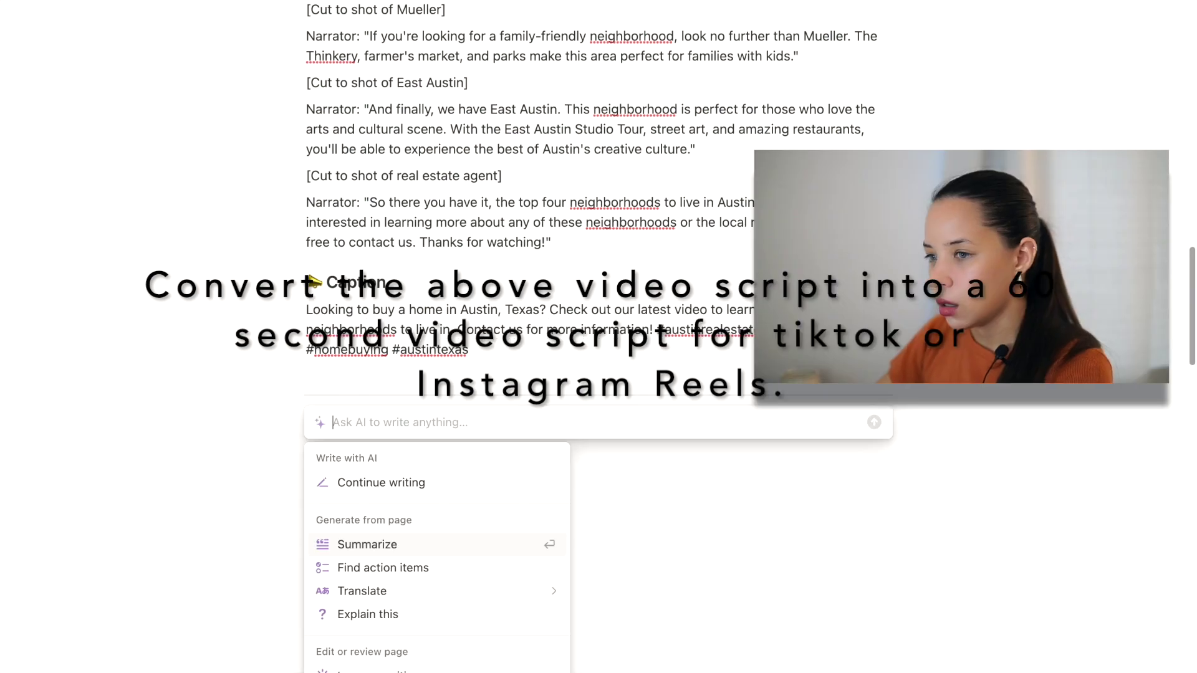
{"action": "type", "text": "Convert"}
{"action": "left_click", "coordinate": [467, 484]}
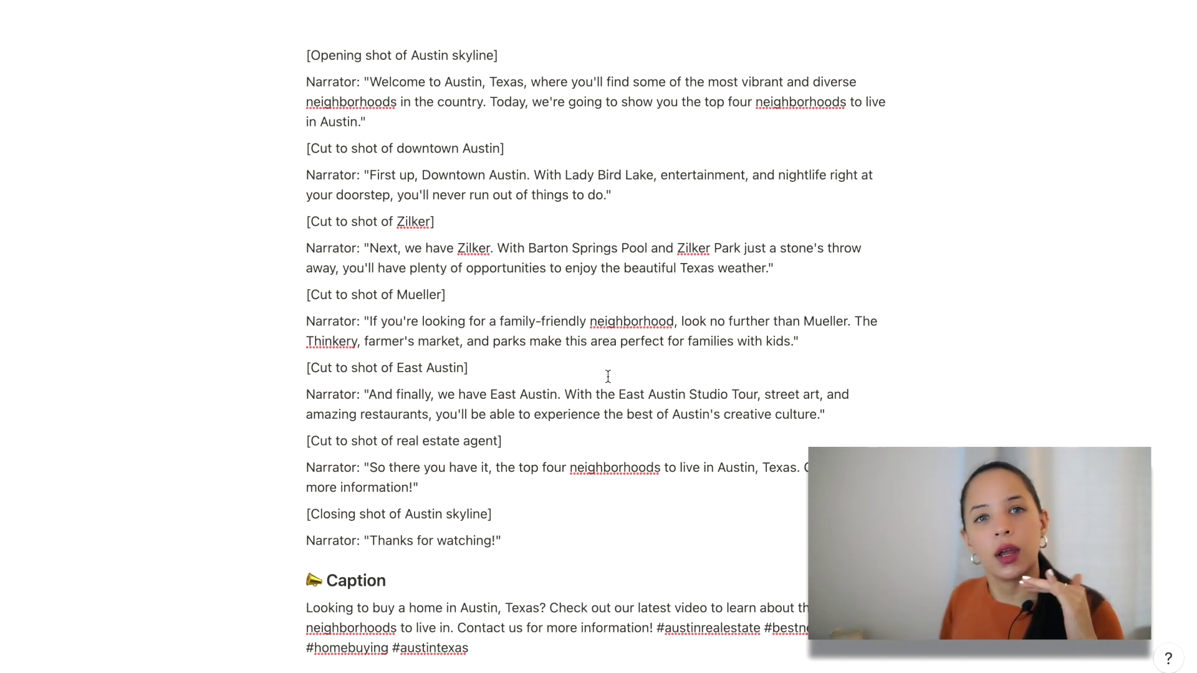
- Scroll through the shortened 60-second script and bring up the AI prompt again
{"action": "scroll", "coordinate": [414, 382], "scroll_direction": "down", "scroll_amount": 5}
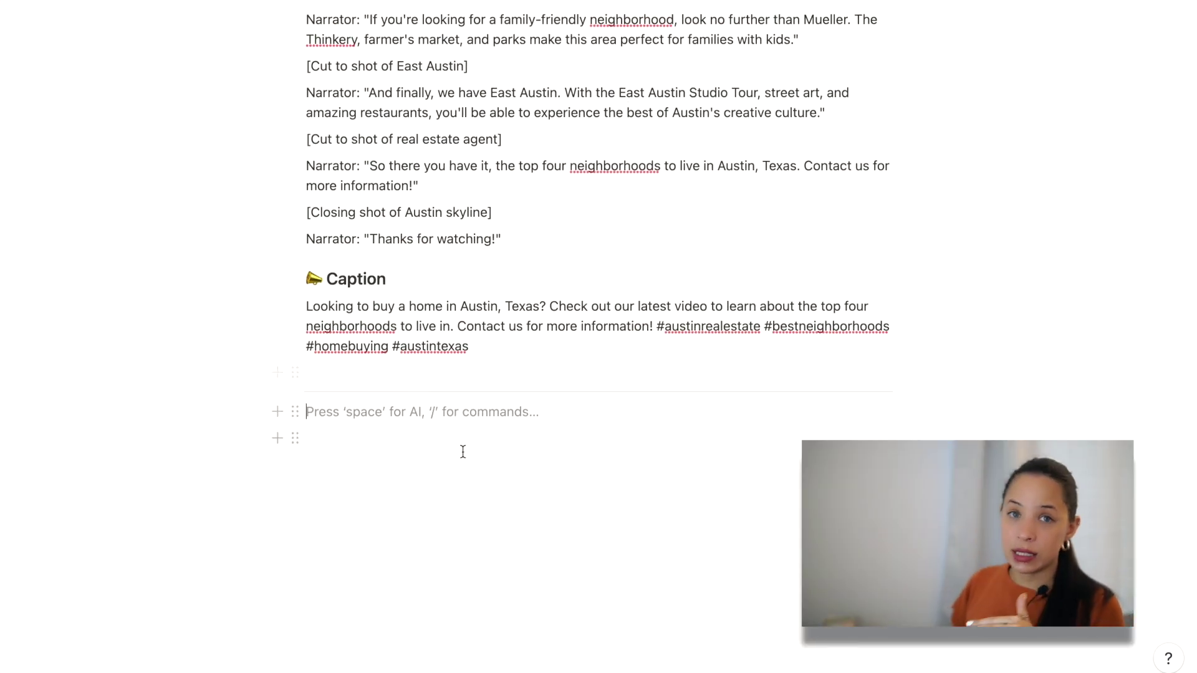
{"action": "scroll", "coordinate": [470, 232], "scroll_direction": "up", "scroll_amount": 3}
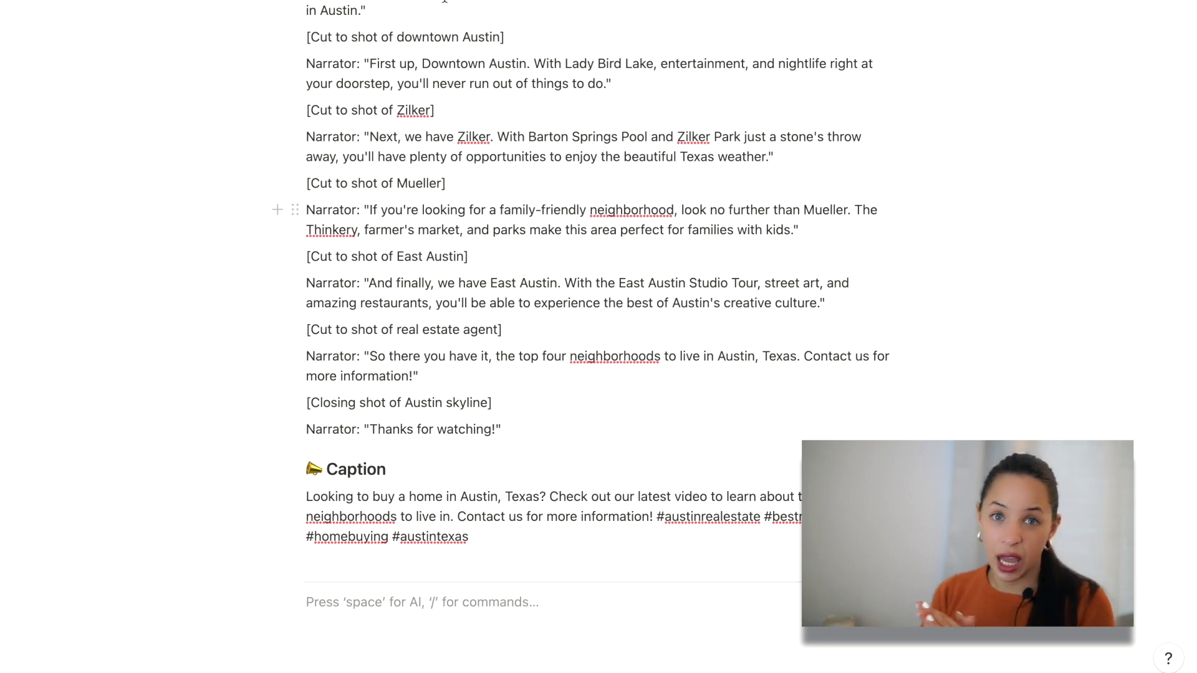
{"action": "scroll", "coordinate": [435, 110], "scroll_direction": "up", "scroll_amount": 3}
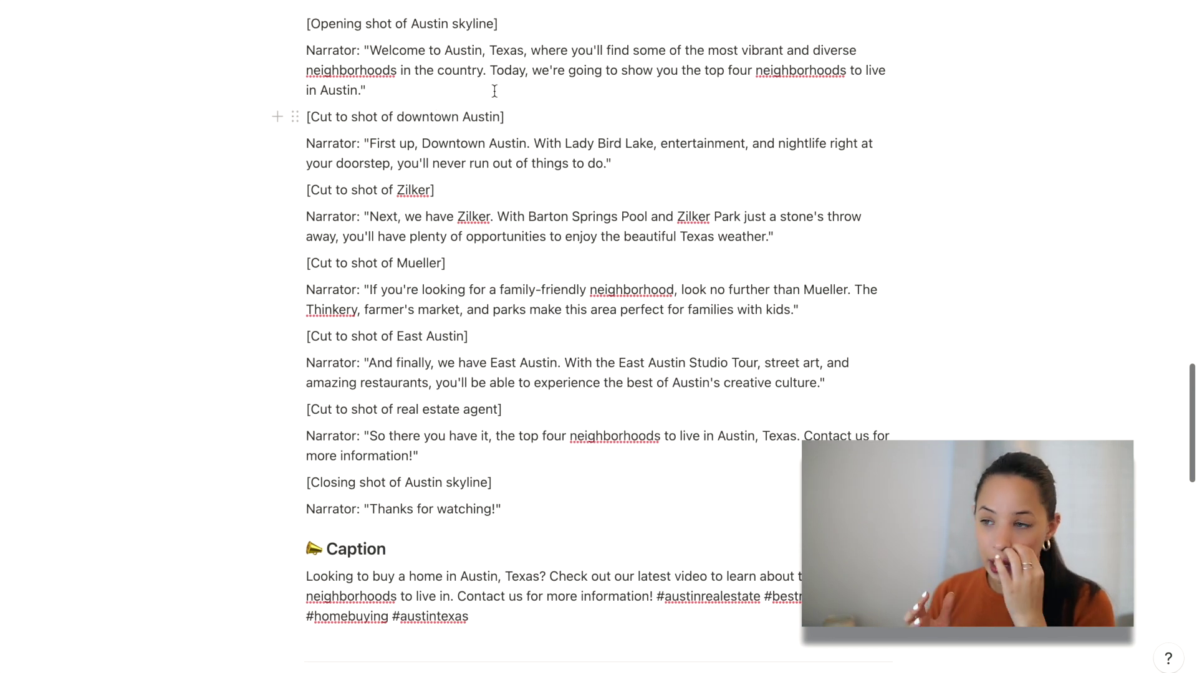
{"action": "scroll", "coordinate": [478, 379], "scroll_direction": "up", "scroll_amount": 2}
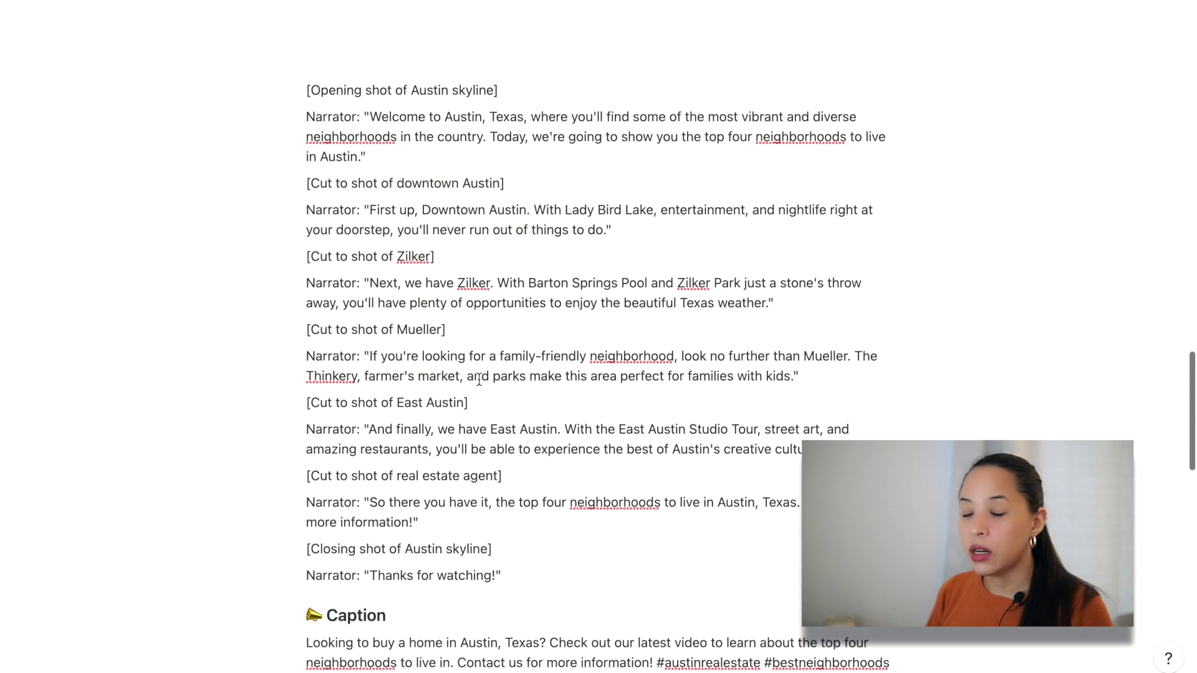
{"action": "scroll", "coordinate": [479, 379], "scroll_direction": "down", "scroll_amount": 2}
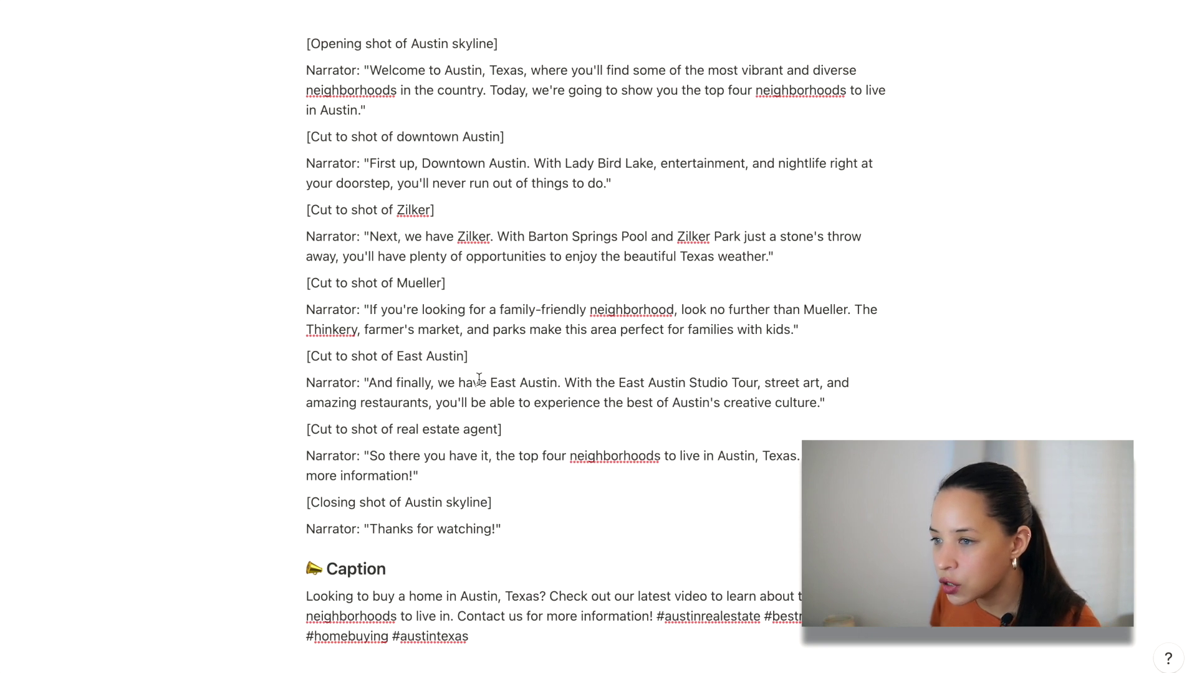
{"action": "key", "text": "space"}
- Ask Notion AI to make the short video script funnier and more playful, then review it
{"action": "type", "text": "make the"}
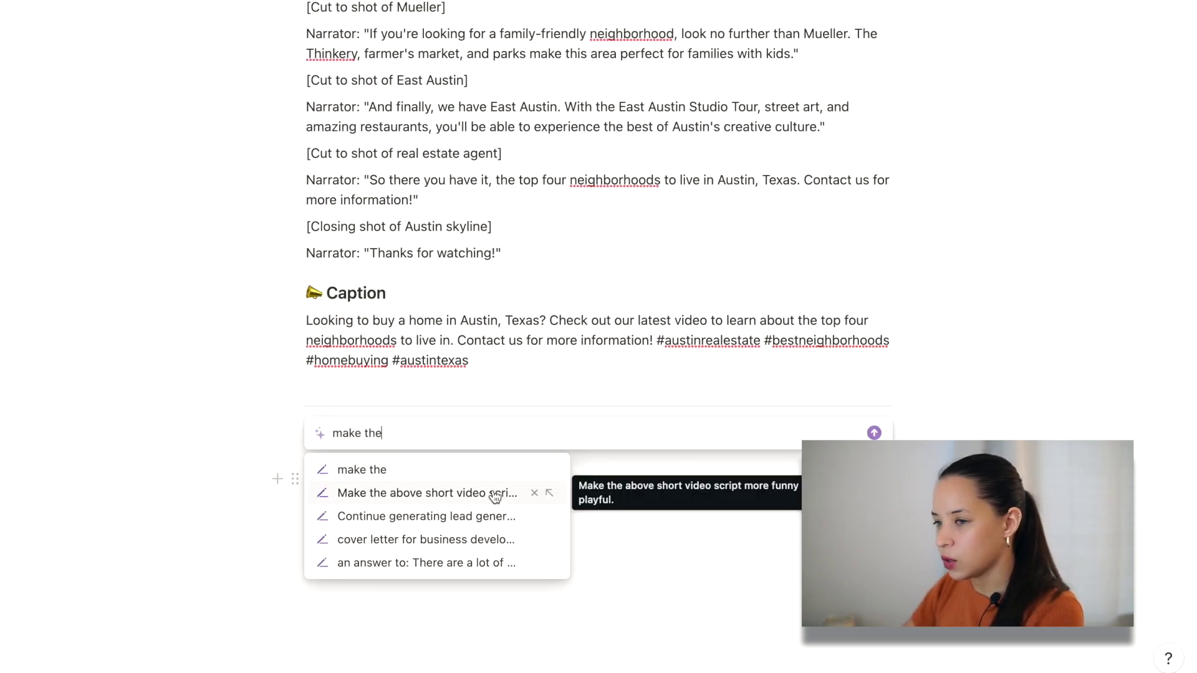
{"action": "left_click", "coordinate": [494, 495]}
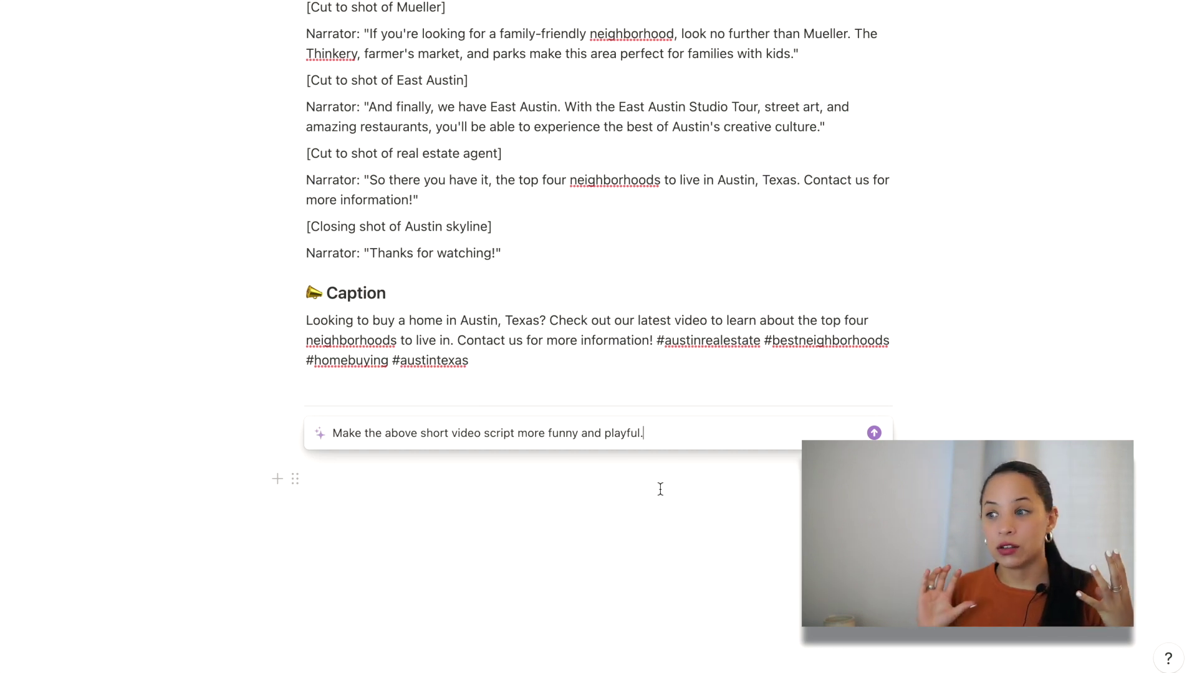
{"action": "scroll", "coordinate": [660, 489], "scroll_direction": "down", "scroll_amount": 1}
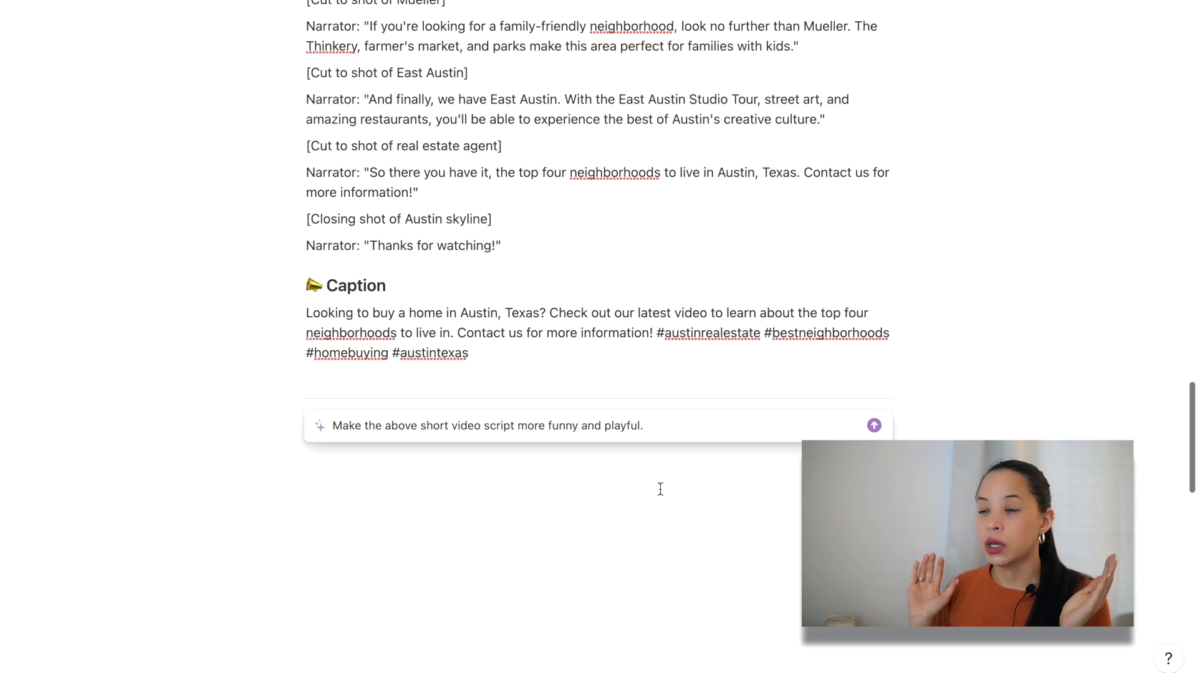
{"action": "scroll", "coordinate": [660, 489], "scroll_direction": "up", "scroll_amount": 1}
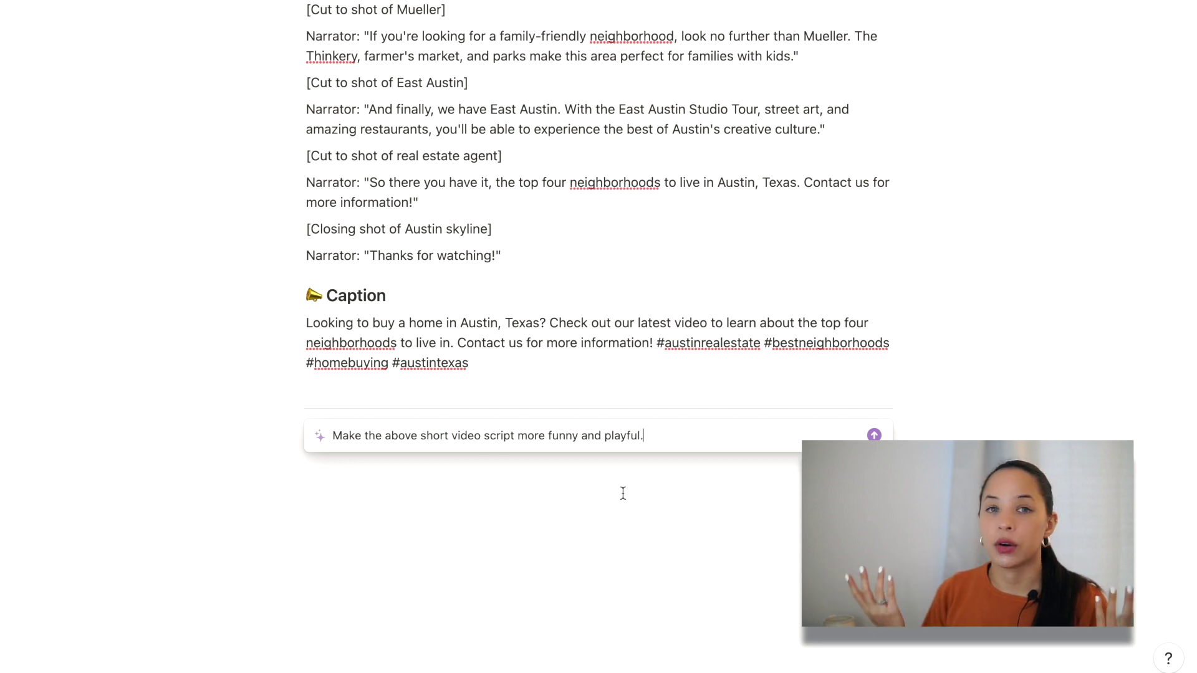
{"action": "mouse_move", "coordinate": [577, 670]}
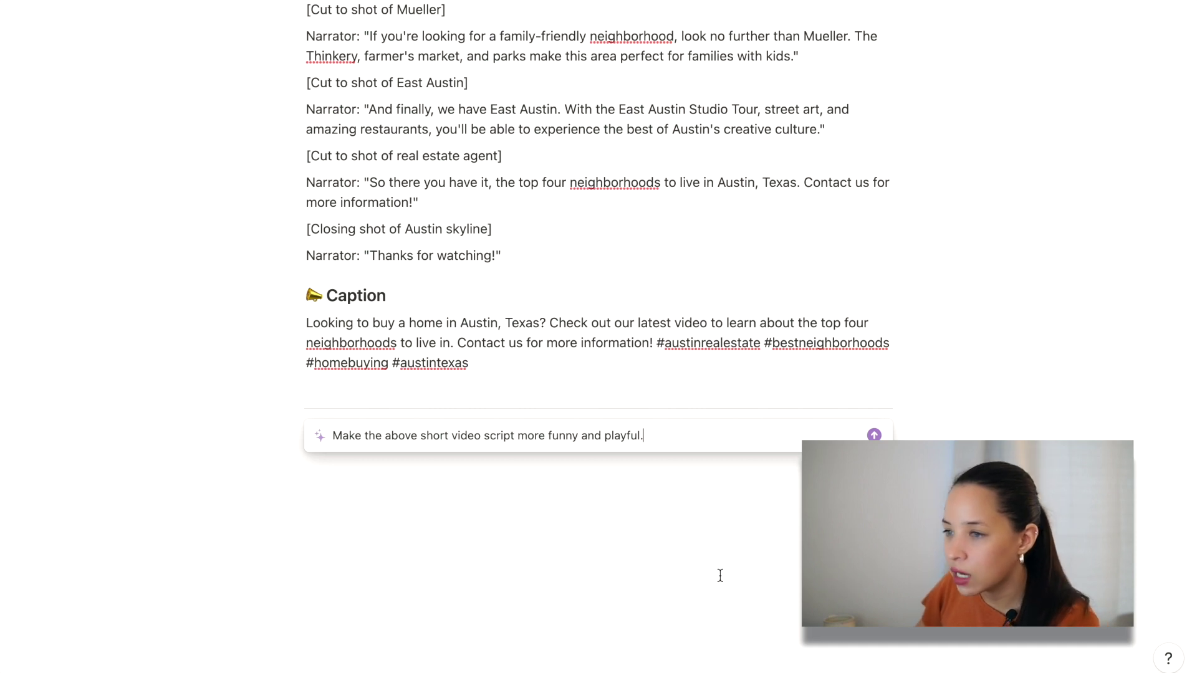
{"action": "key", "text": "Return"}
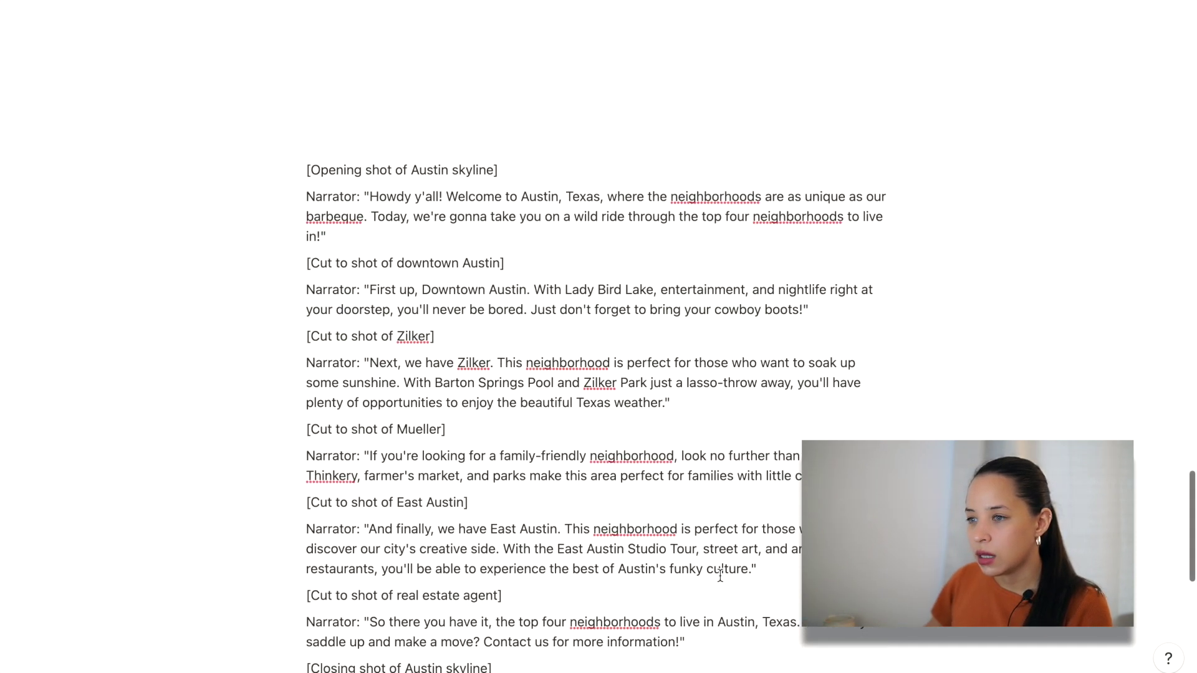
{"action": "scroll", "coordinate": [720, 574], "scroll_direction": "down", "scroll_amount": 3}
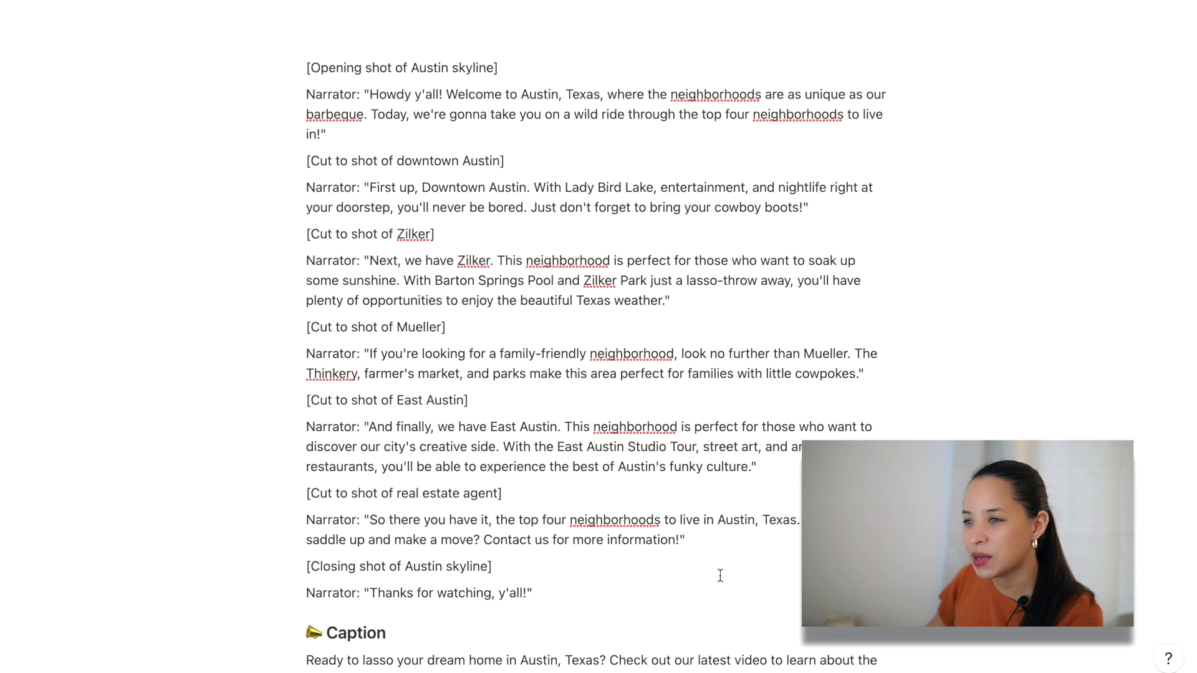
{"action": "scroll", "coordinate": [720, 574], "scroll_direction": "down", "scroll_amount": 1}
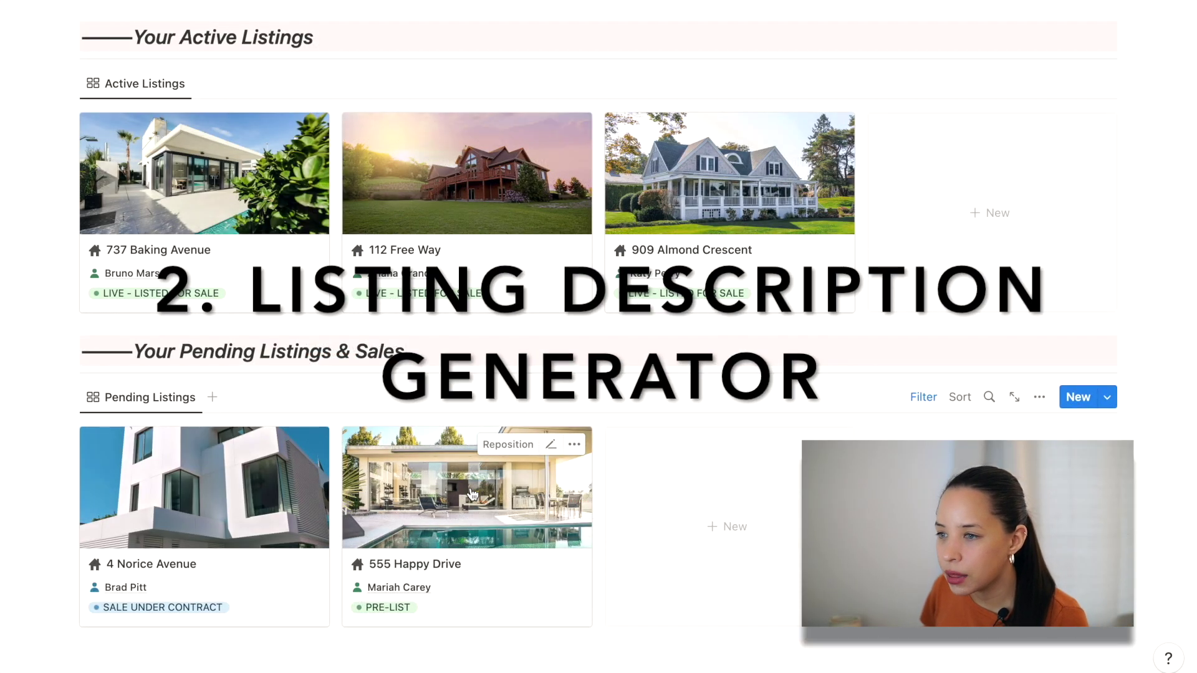
- Open the 555 Happy Drive listing and inspect the listing-description button's Insert blocks settings
{"action": "left_click", "coordinate": [471, 494]}
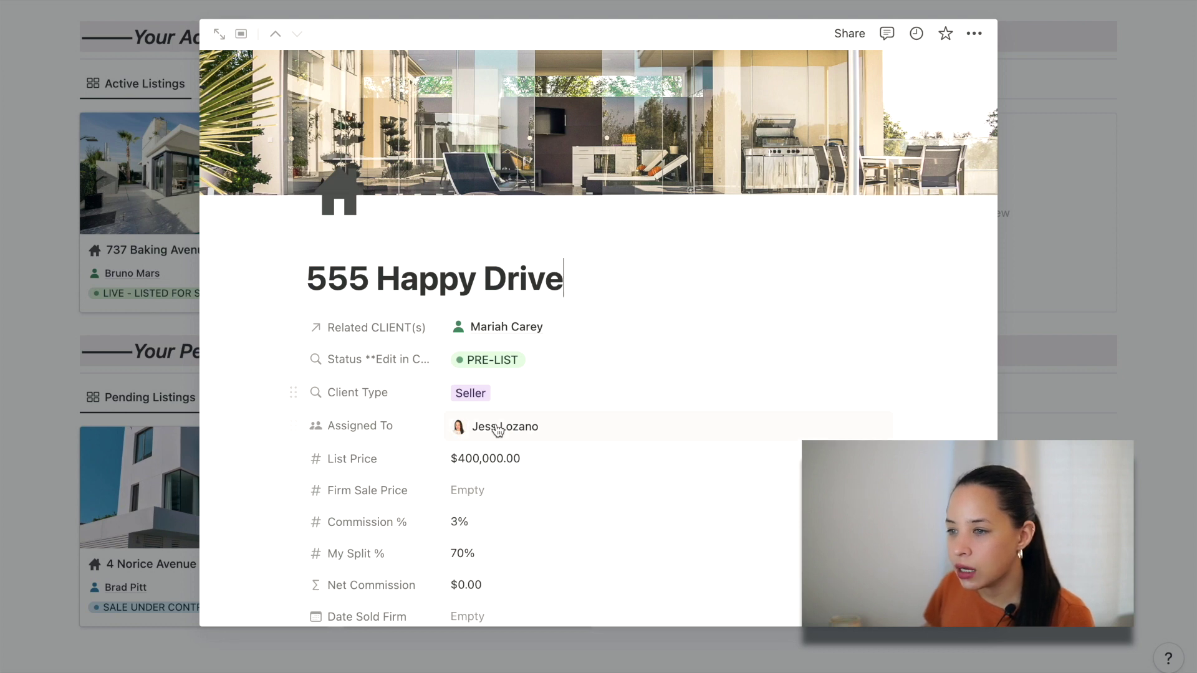
{"action": "scroll", "coordinate": [494, 428], "scroll_direction": "down", "scroll_amount": 10}
{"action": "left_click", "coordinate": [535, 222]}
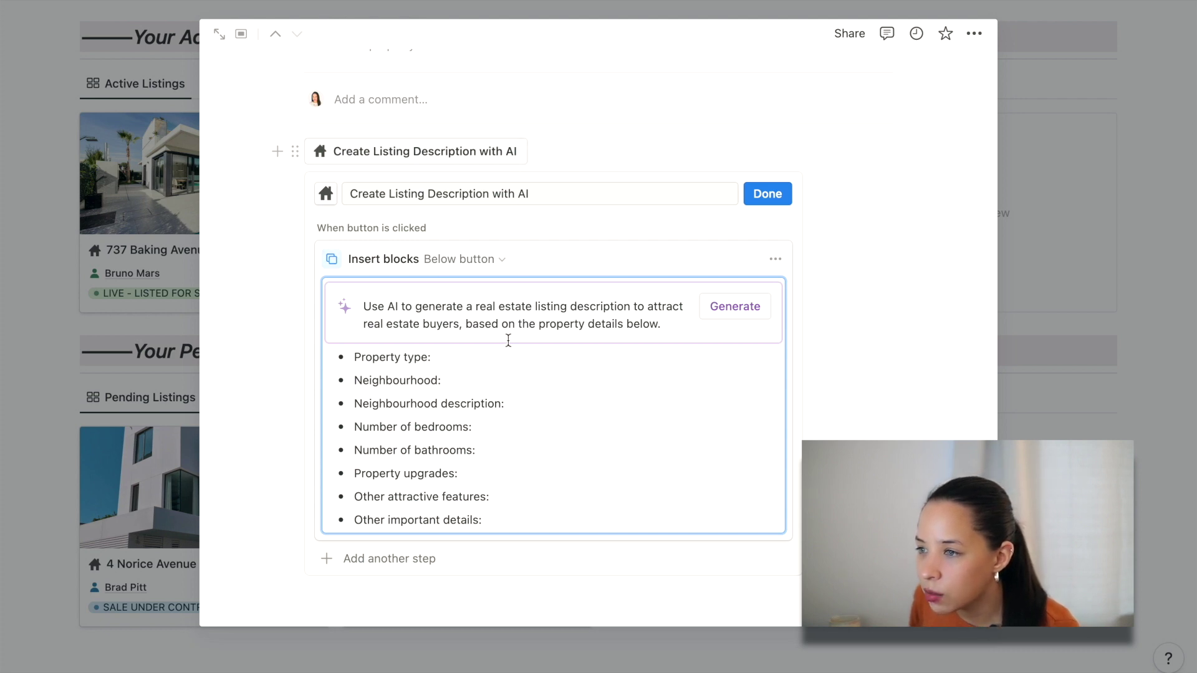
{"action": "scroll", "coordinate": [608, 324], "scroll_direction": "down", "scroll_amount": 1}
{"action": "scroll", "coordinate": [609, 326], "scroll_direction": "down", "scroll_amount": 2}
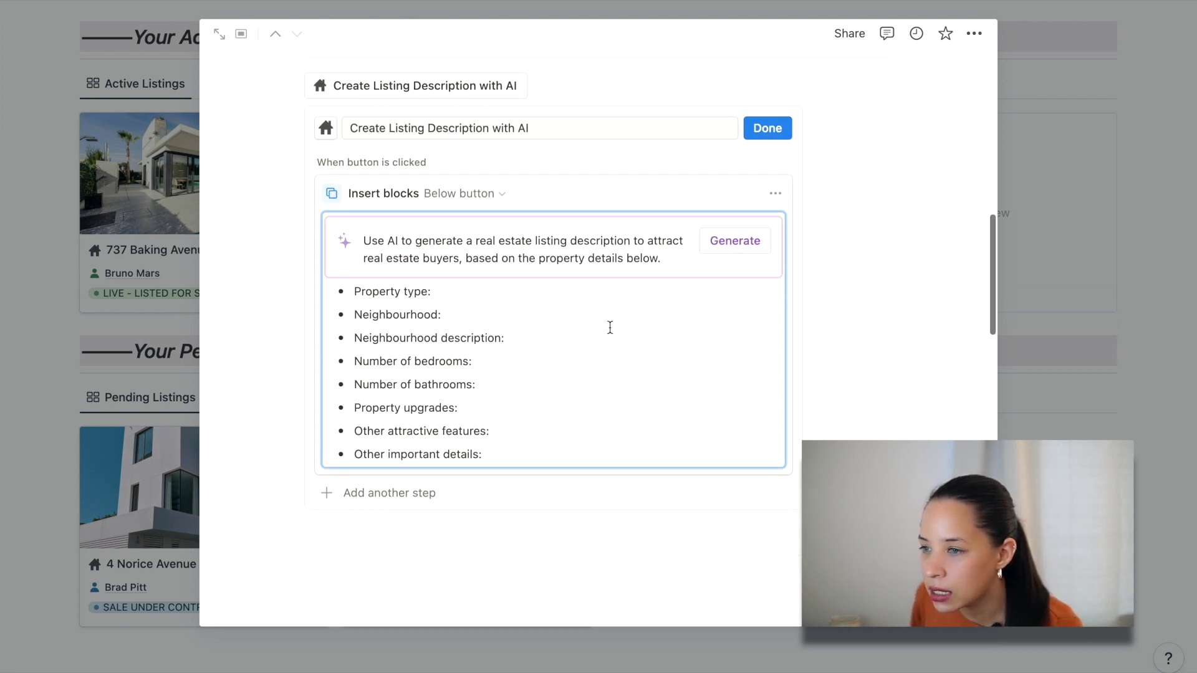
{"action": "scroll", "coordinate": [609, 326], "scroll_direction": "up", "scroll_amount": 2}
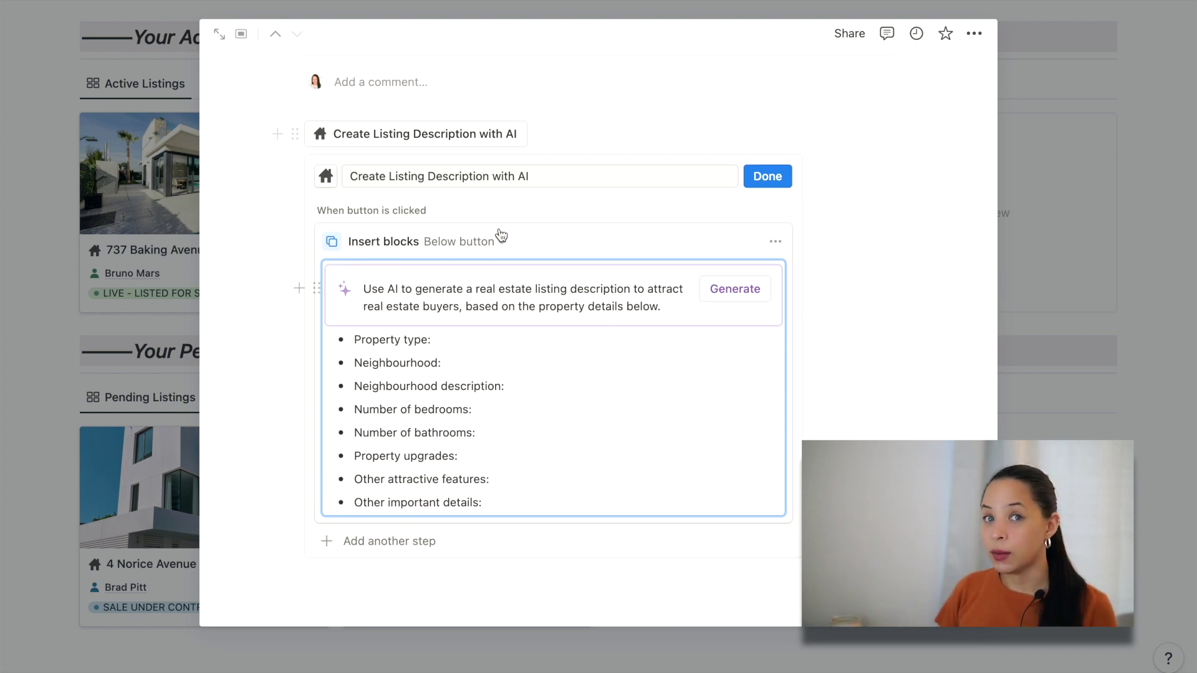
- Use Create Listing Description with AI to insert the AI block and empty property-details checklist
{"action": "left_click", "coordinate": [770, 179]}
{"action": "left_click", "coordinate": [459, 142]}
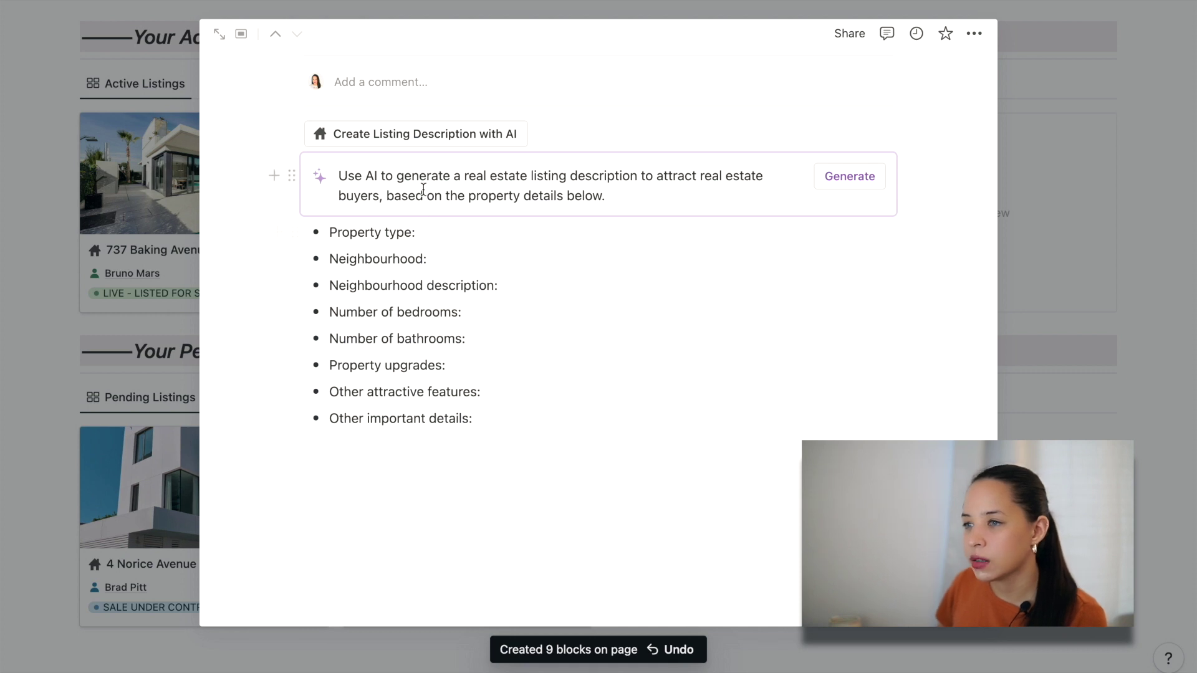
{"action": "left_click", "coordinate": [463, 232]}
- Enter 'Detached luxury property' as the property type
{"action": "type", "text": "Det"}
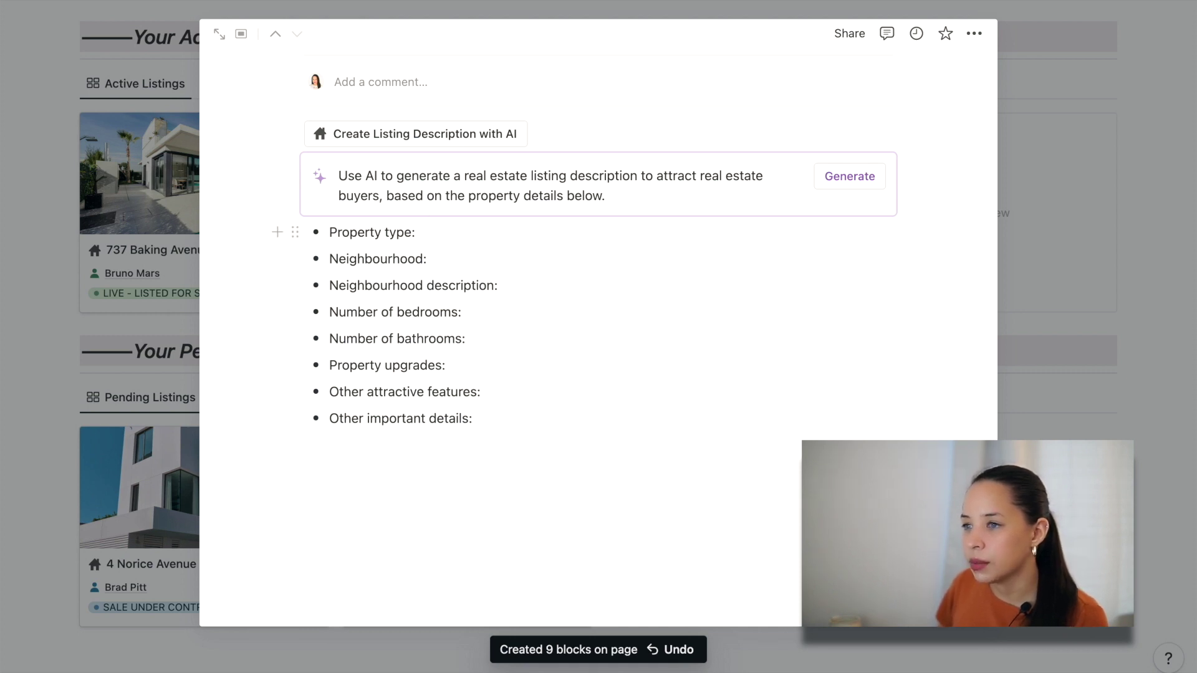
{"action": "type", "text": "ache"}
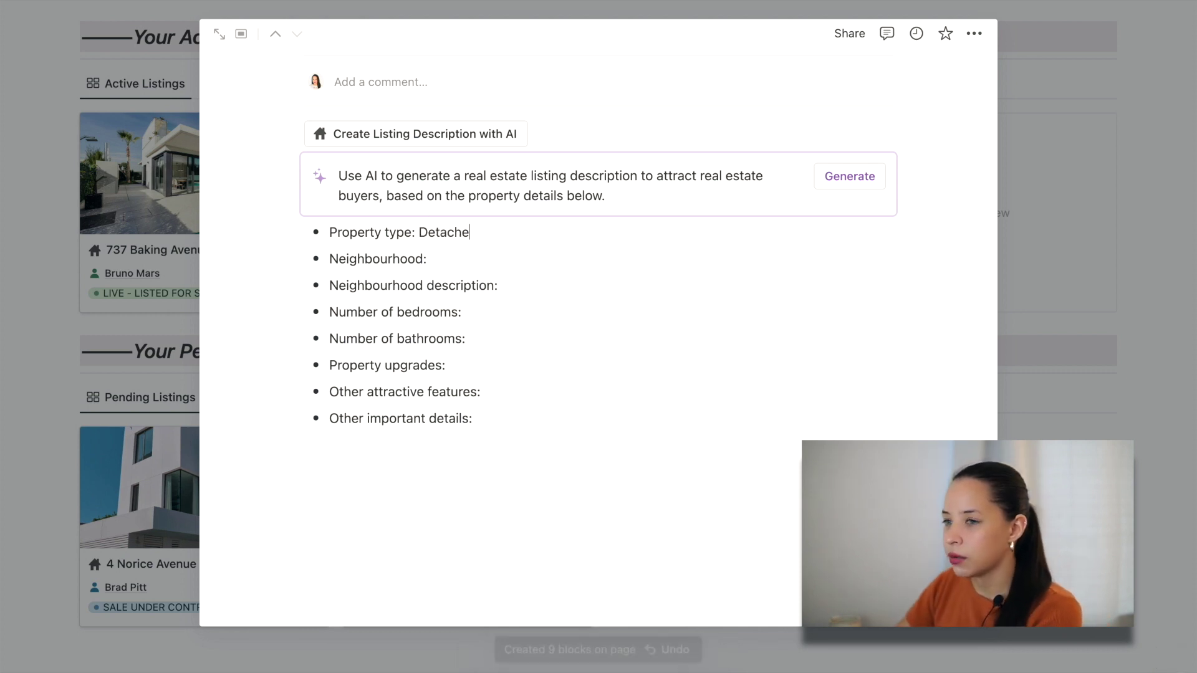
{"action": "type", "text": "d luxury proper"}
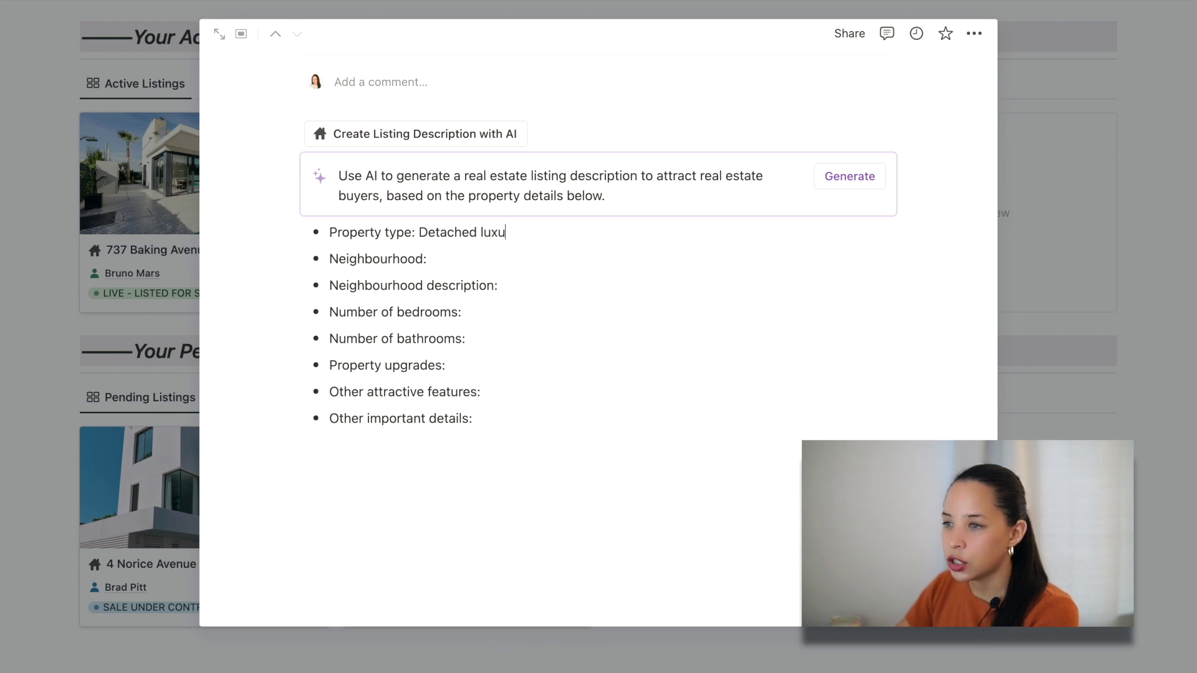
{"action": "type", "text": "ty"}
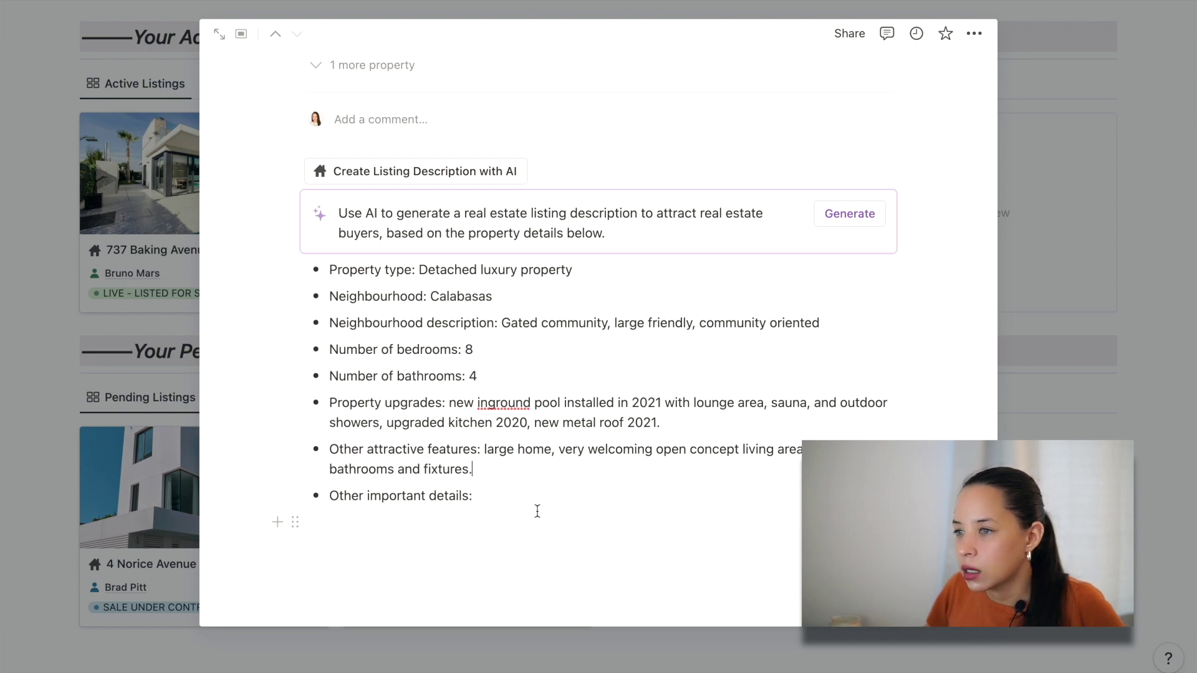
- Generate the four-paragraph Calabasas listing description from the filled-in details and read it
{"action": "left_click", "coordinate": [839, 221]}
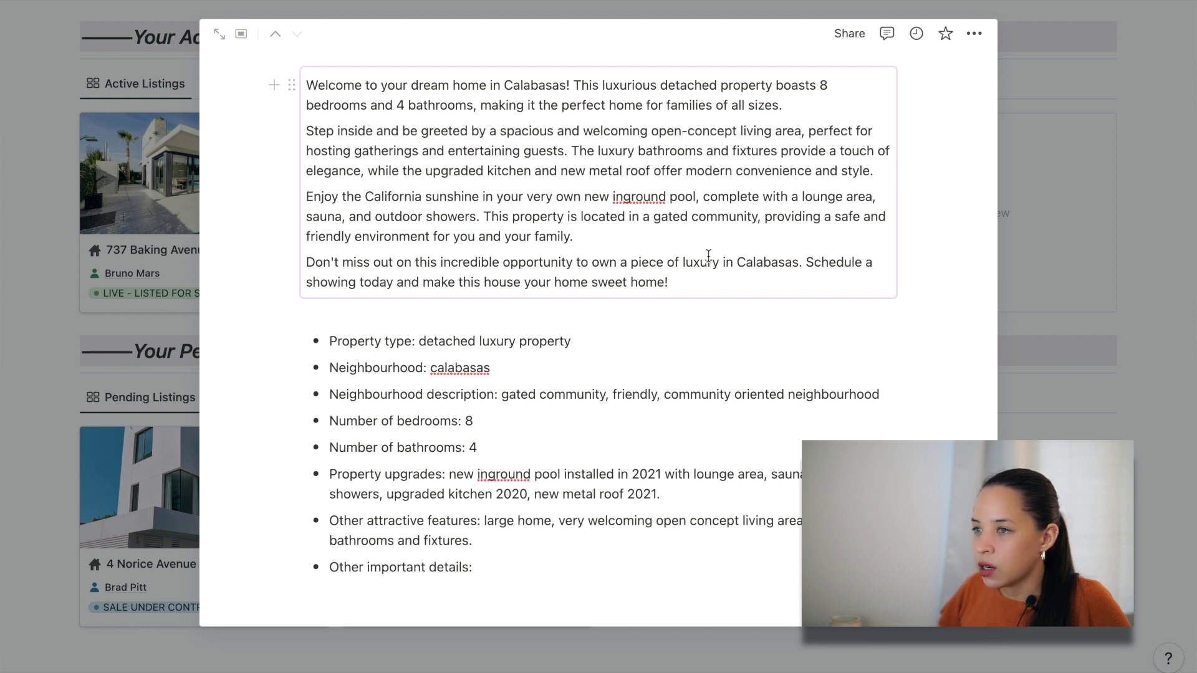
{"action": "scroll", "coordinate": [708, 256], "scroll_direction": "up", "scroll_amount": 2}
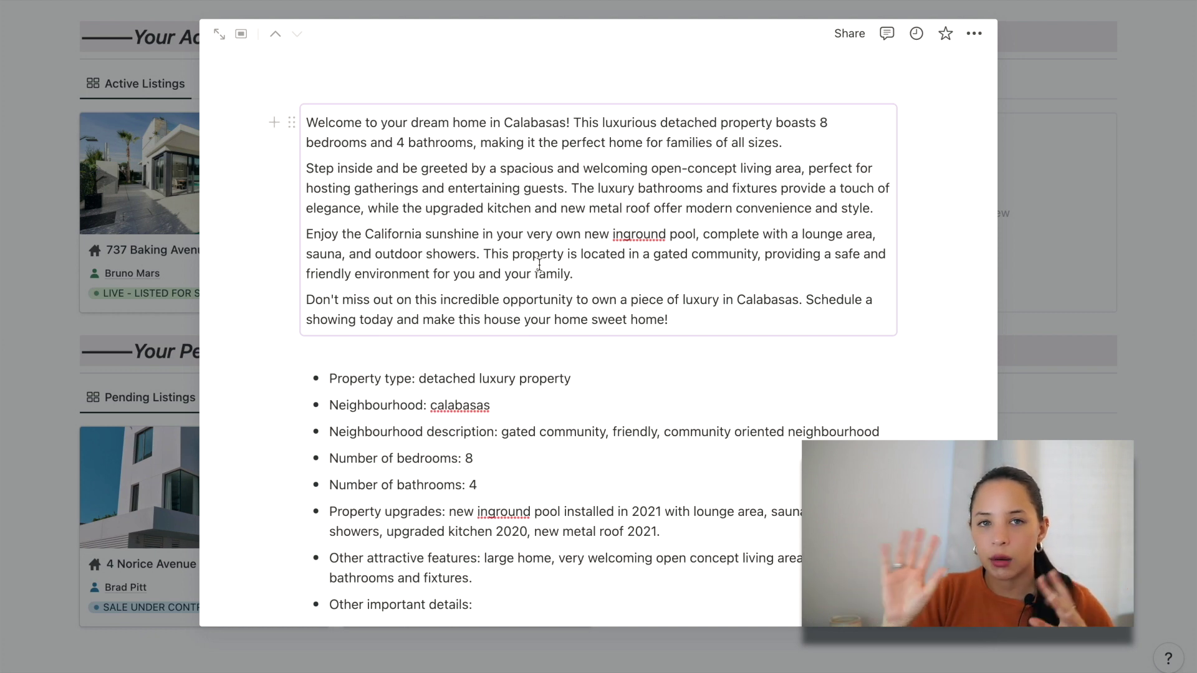
{"action": "left_click", "coordinate": [301, 306]}
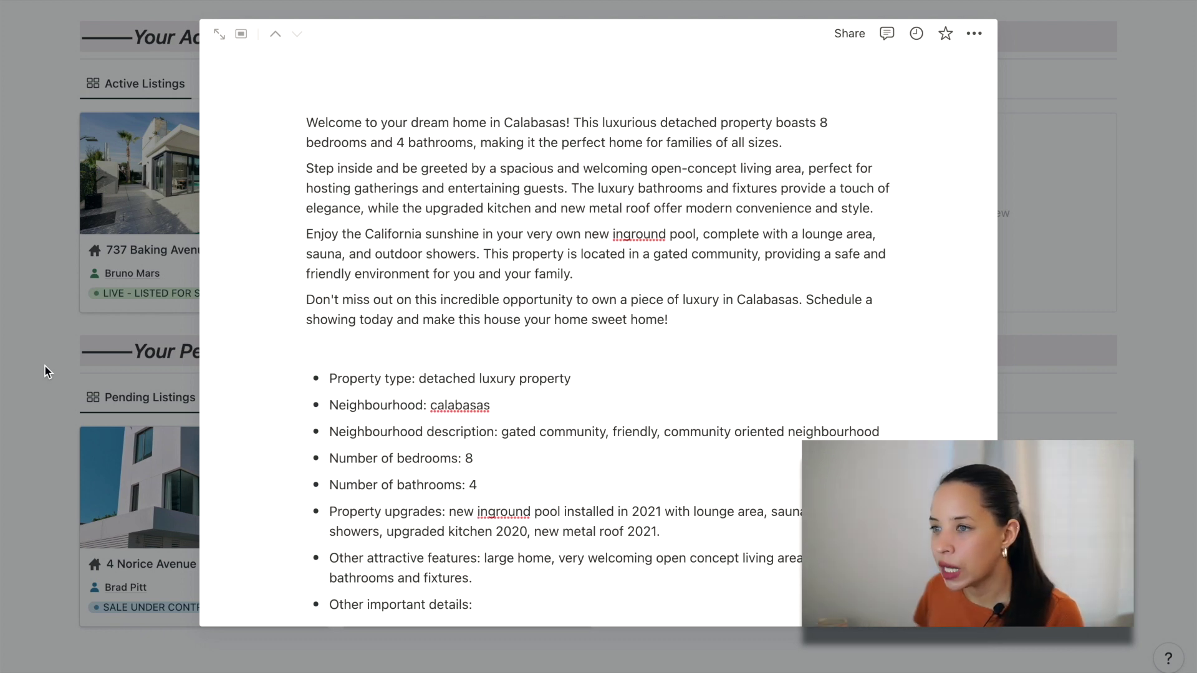
- Close the 555 Happy Drive page and scroll back to the hub's dashboards
{"action": "left_click", "coordinate": [45, 366]}
{"action": "left_click", "coordinate": [44, 368]}
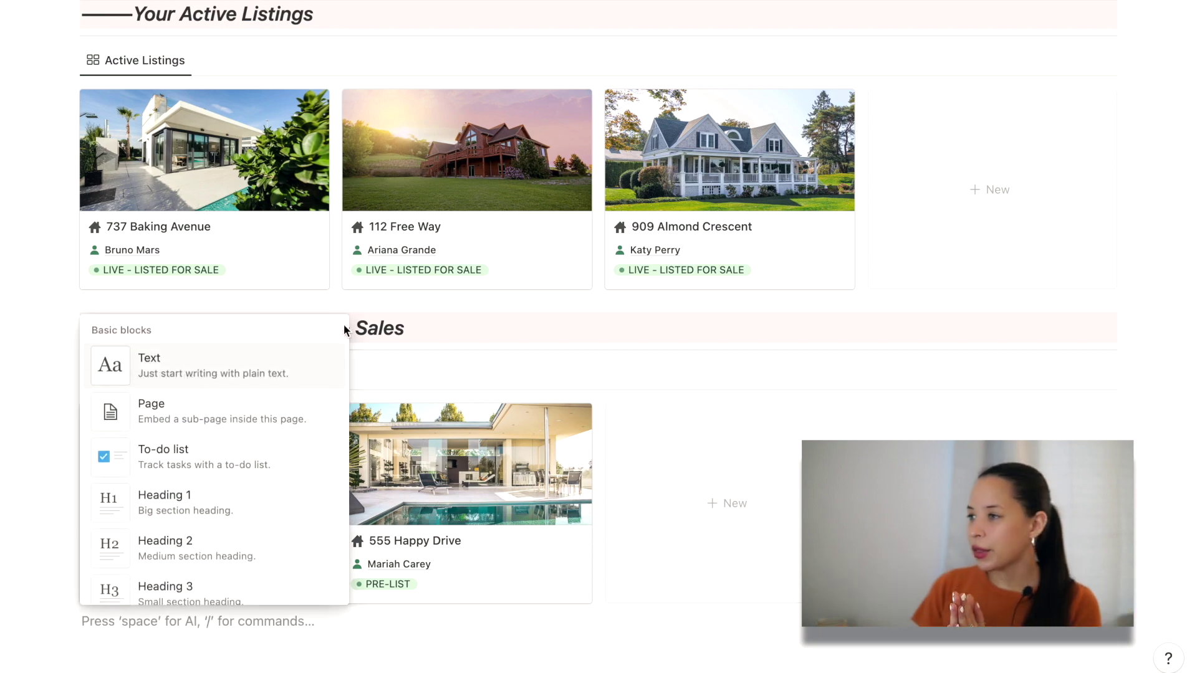
{"action": "key", "text": "Escape"}
{"action": "scroll", "coordinate": [684, 333], "scroll_direction": "up", "scroll_amount": 10}
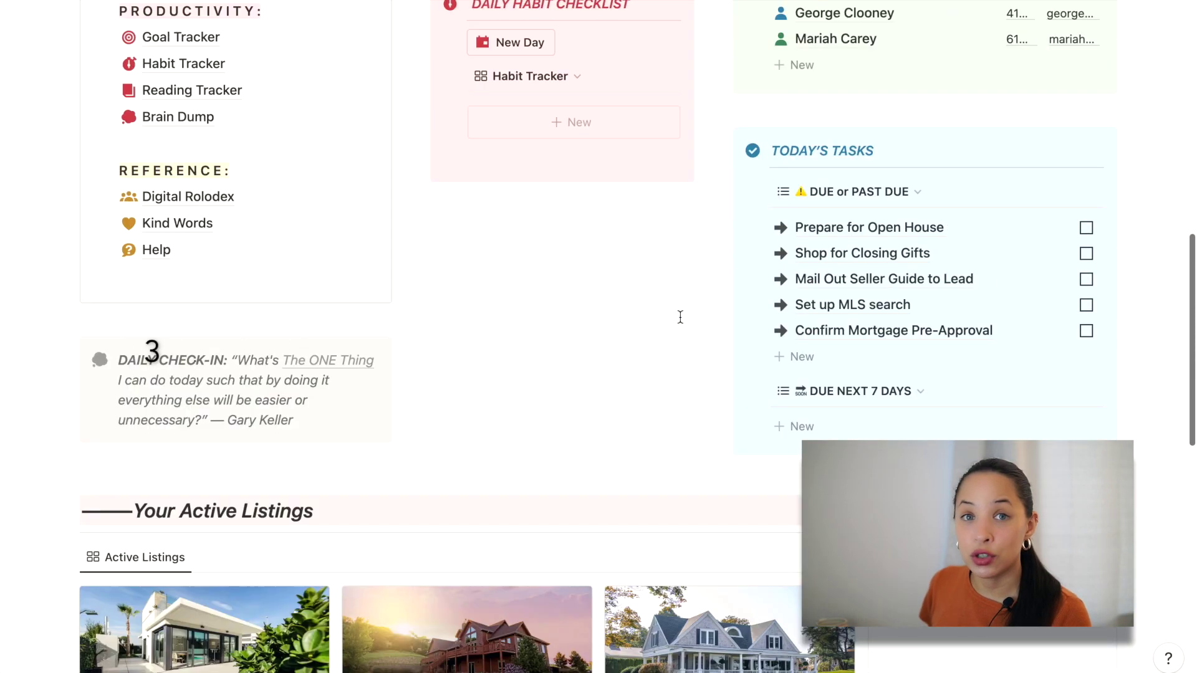
{"action": "scroll", "coordinate": [682, 323], "scroll_direction": "up", "scroll_amount": 3}
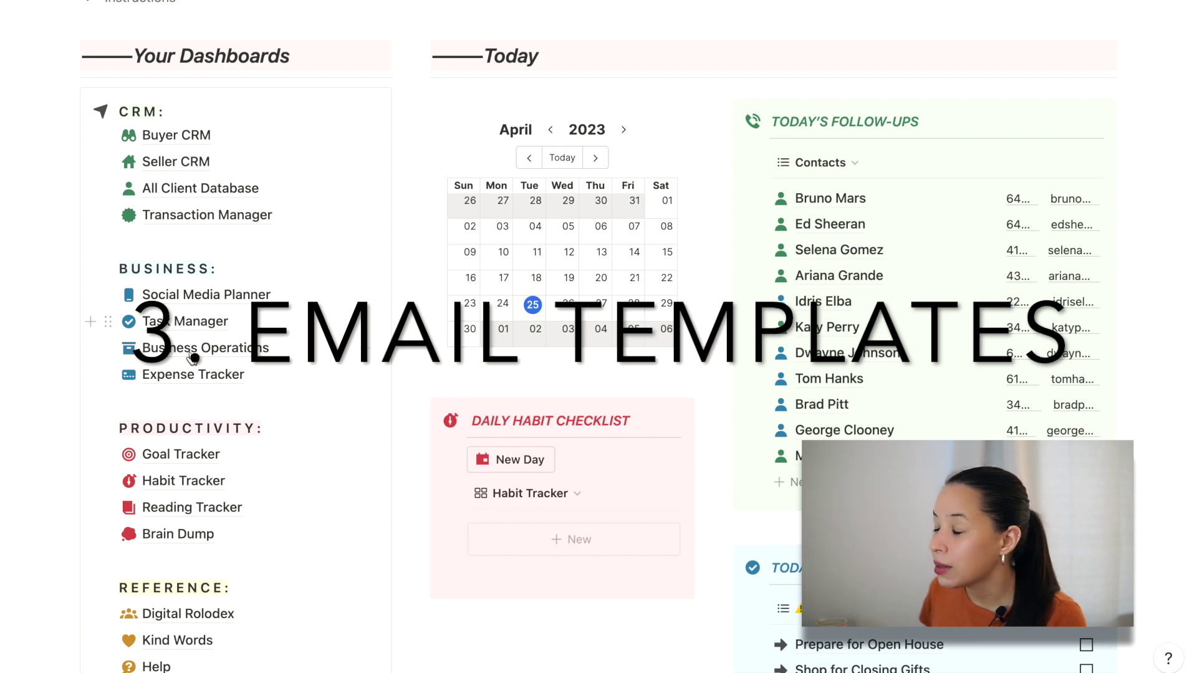
{"action": "scroll", "coordinate": [192, 349], "scroll_direction": "down", "scroll_amount": 1}
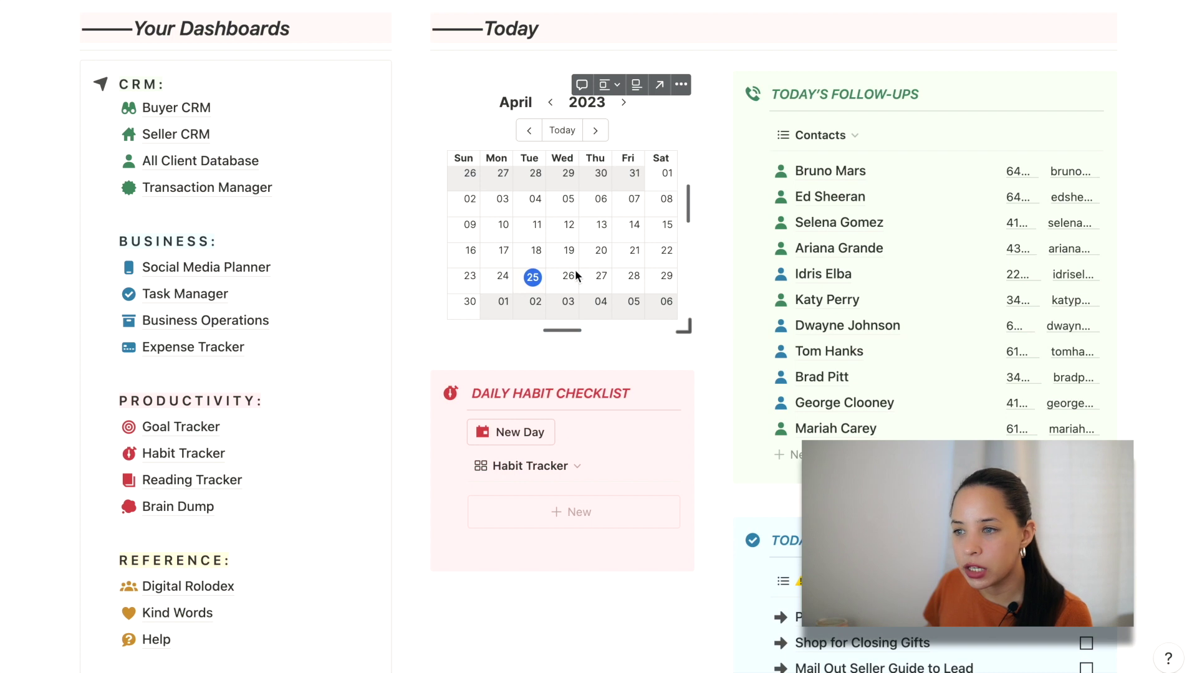
- Go to Business Operations > Email Templates and open the Lawyer Introduction template
{"action": "left_click", "coordinate": [206, 321]}
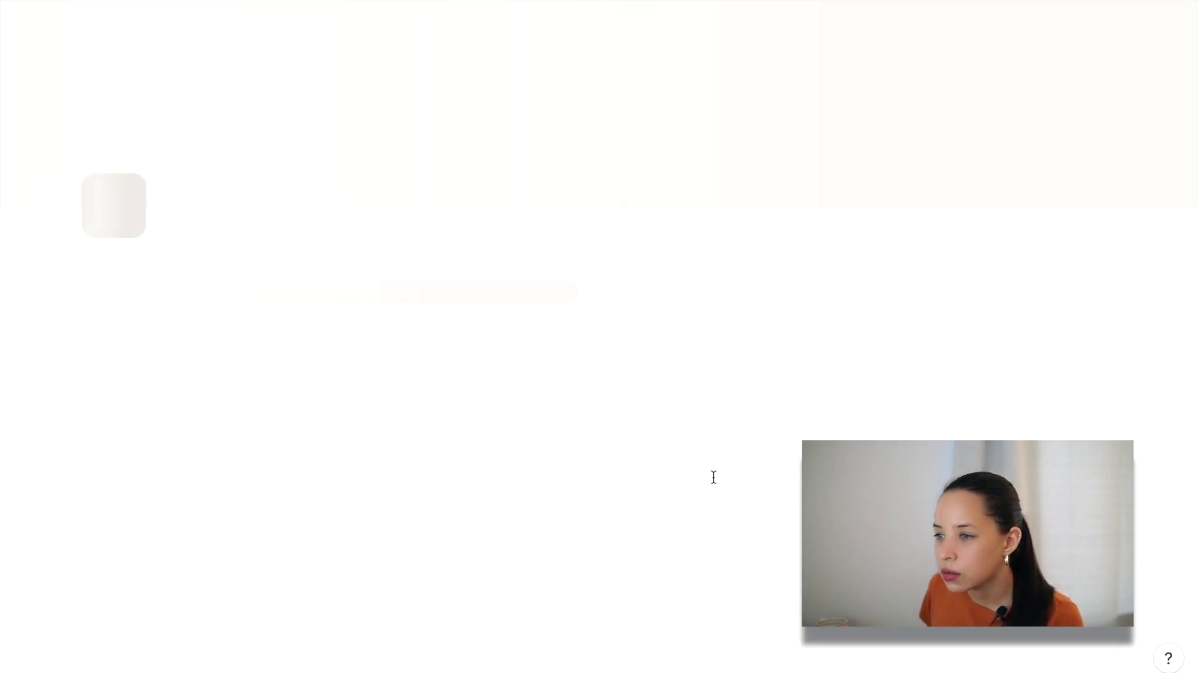
{"action": "scroll", "coordinate": [711, 477], "scroll_direction": "down", "scroll_amount": 5}
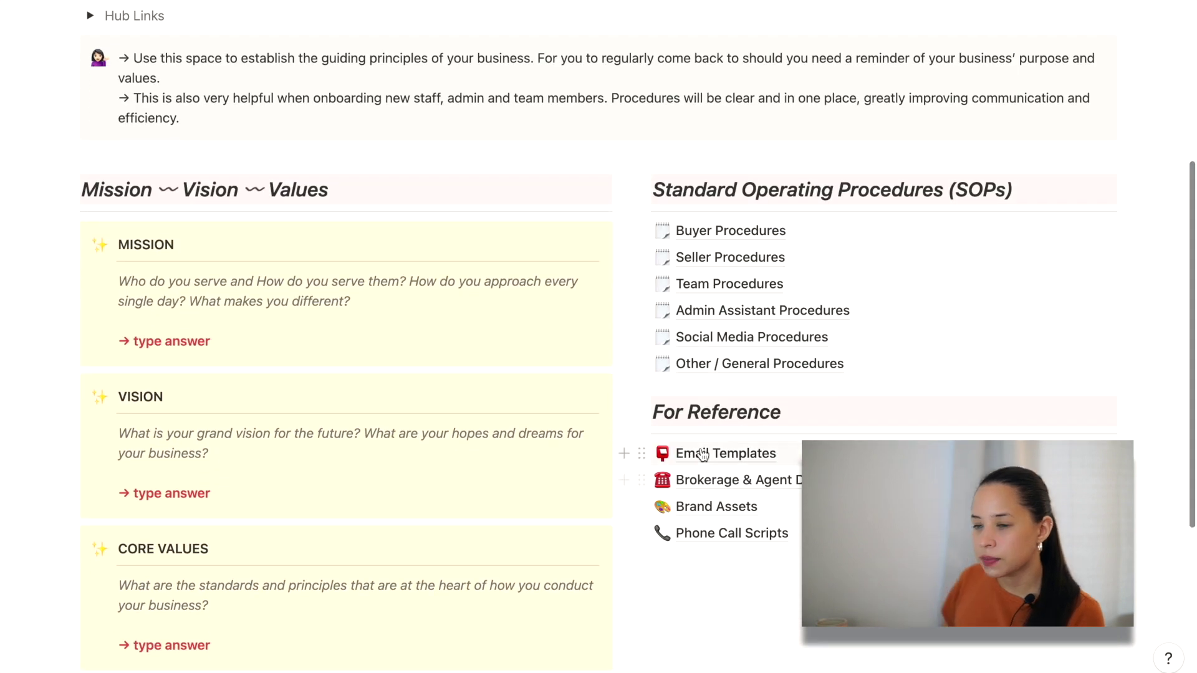
{"action": "left_click", "coordinate": [702, 455]}
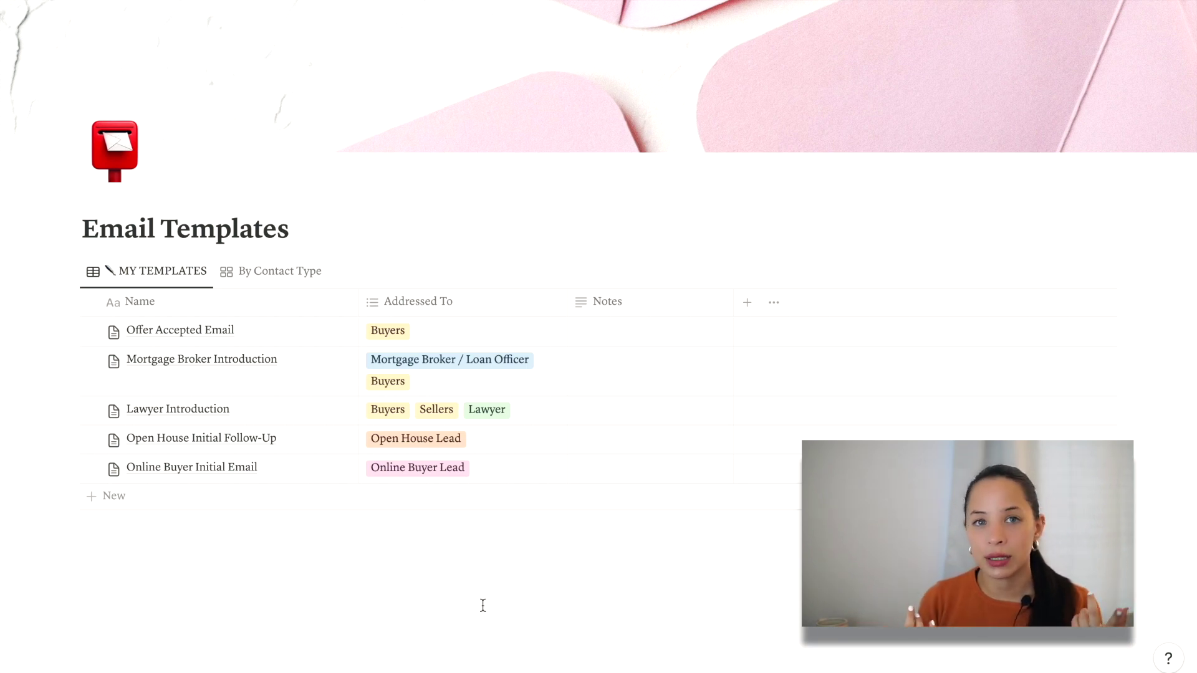
{"action": "left_click", "coordinate": [178, 409]}
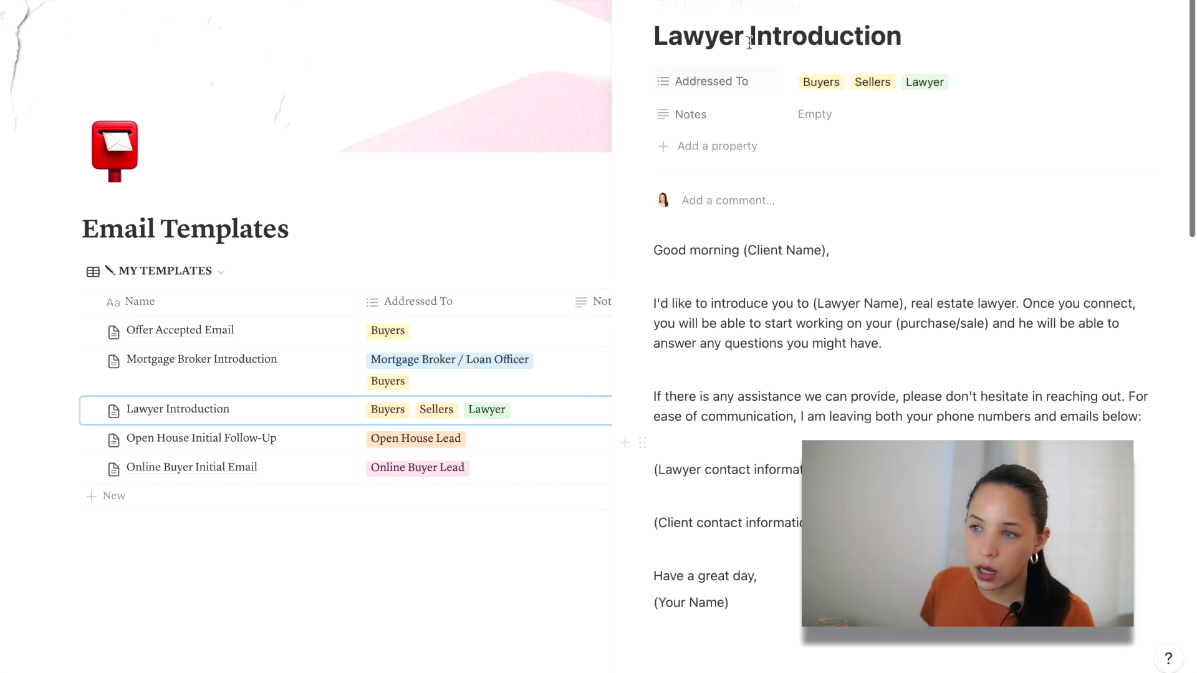
- View Lawyer Introduction as a full page and start on the empty line below the email
{"action": "left_click", "coordinate": [614, 5]}
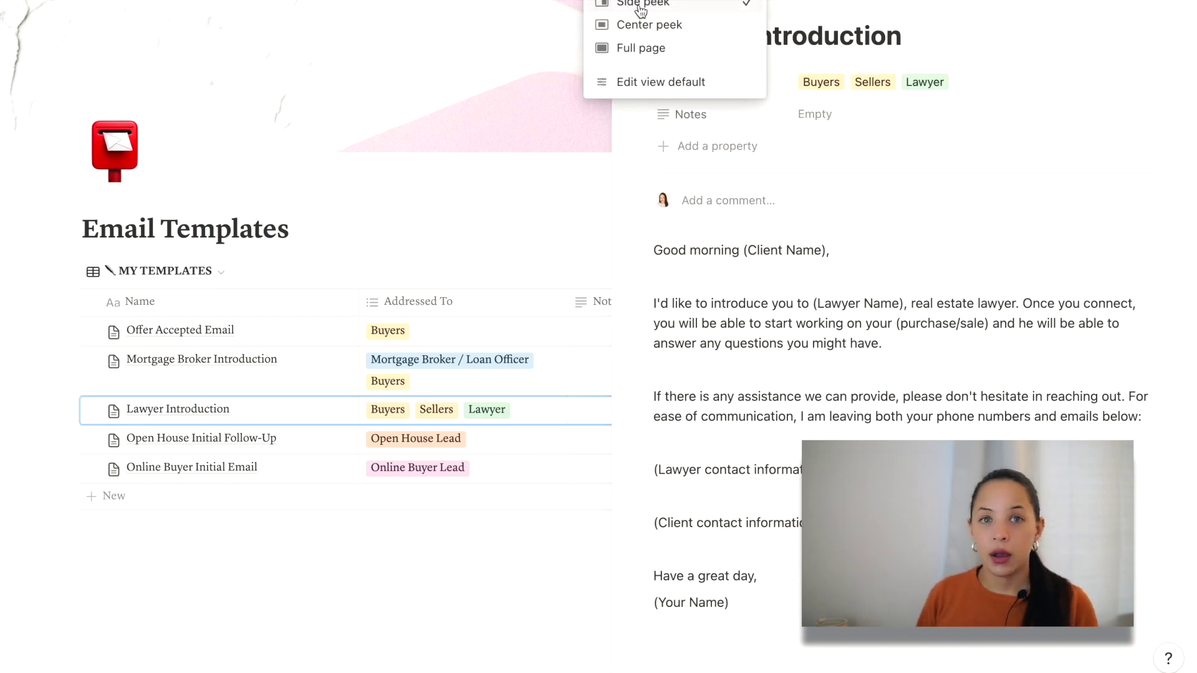
{"action": "left_click", "coordinate": [642, 46]}
{"action": "scroll", "coordinate": [490, 570], "scroll_direction": "down", "scroll_amount": 1}
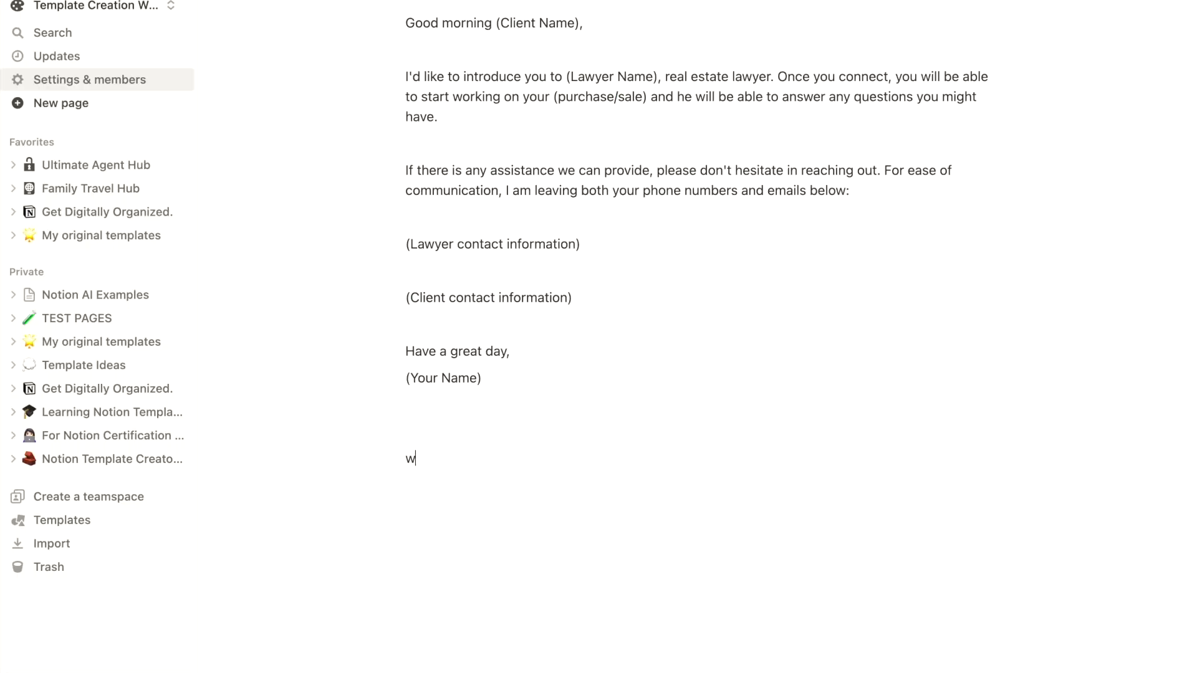
{"action": "left_click", "coordinate": [416, 457]}
- Ask Notion AI, acting as a real estate agent, to write an email introducing clients to a trusted lawyer
{"action": "key", "text": "space"}
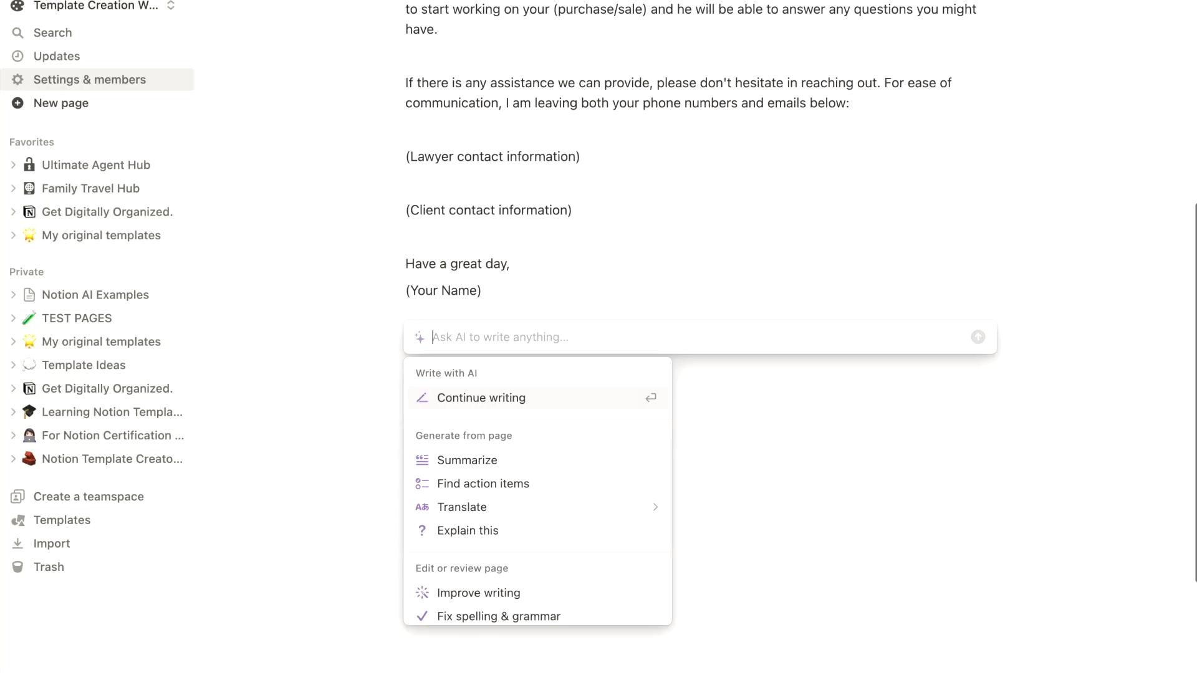
{"action": "type", "text": "Write an email template"}
{"action": "key", "text": "super+Left"}
{"action": "type", "text": "Act as a real es"}
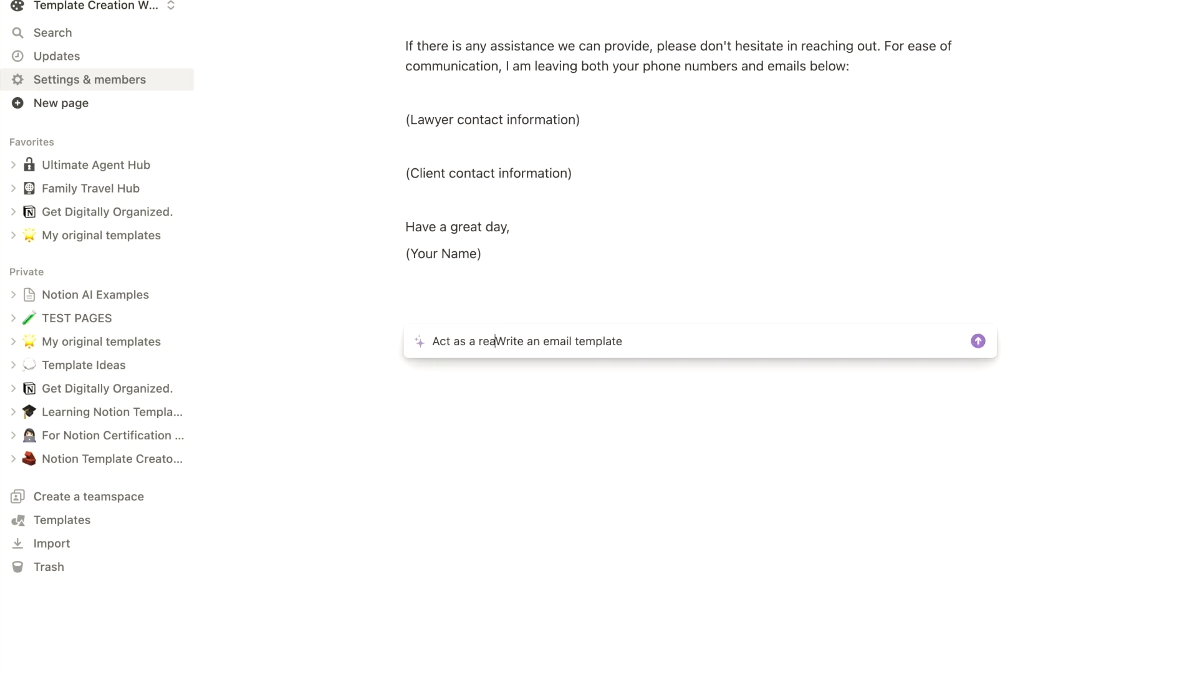
{"action": "type", "text": "tate agent."}
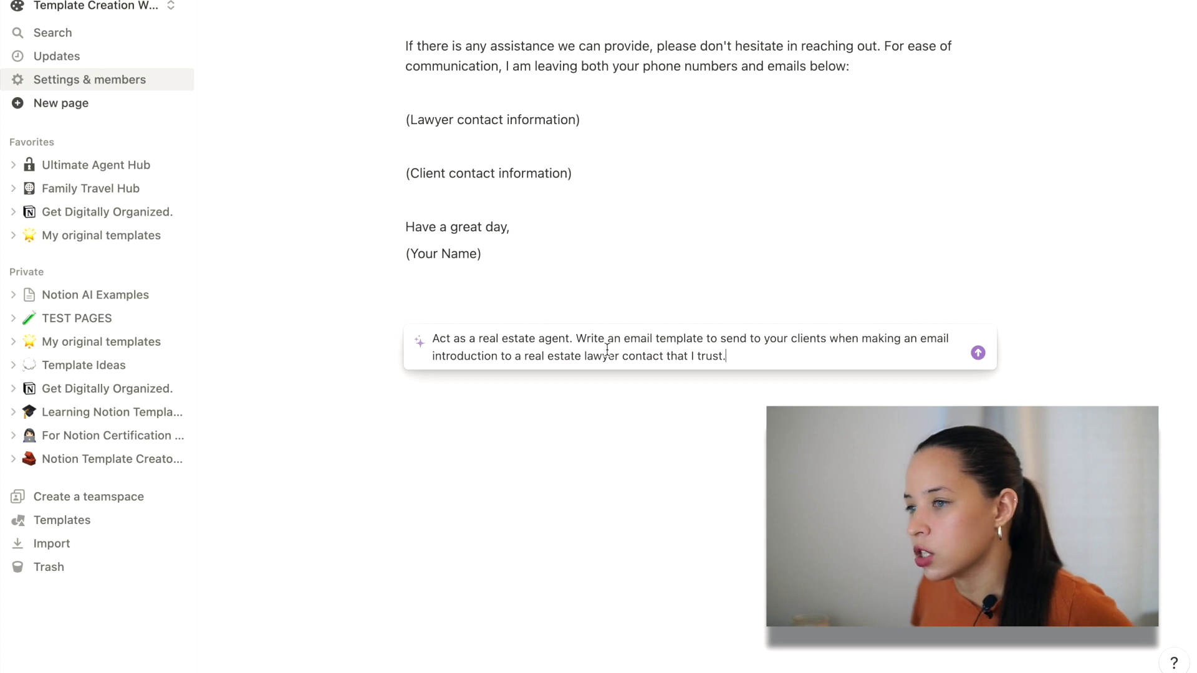
{"action": "double_click", "coordinate": [693, 355]}
{"action": "type", "text": "you"}
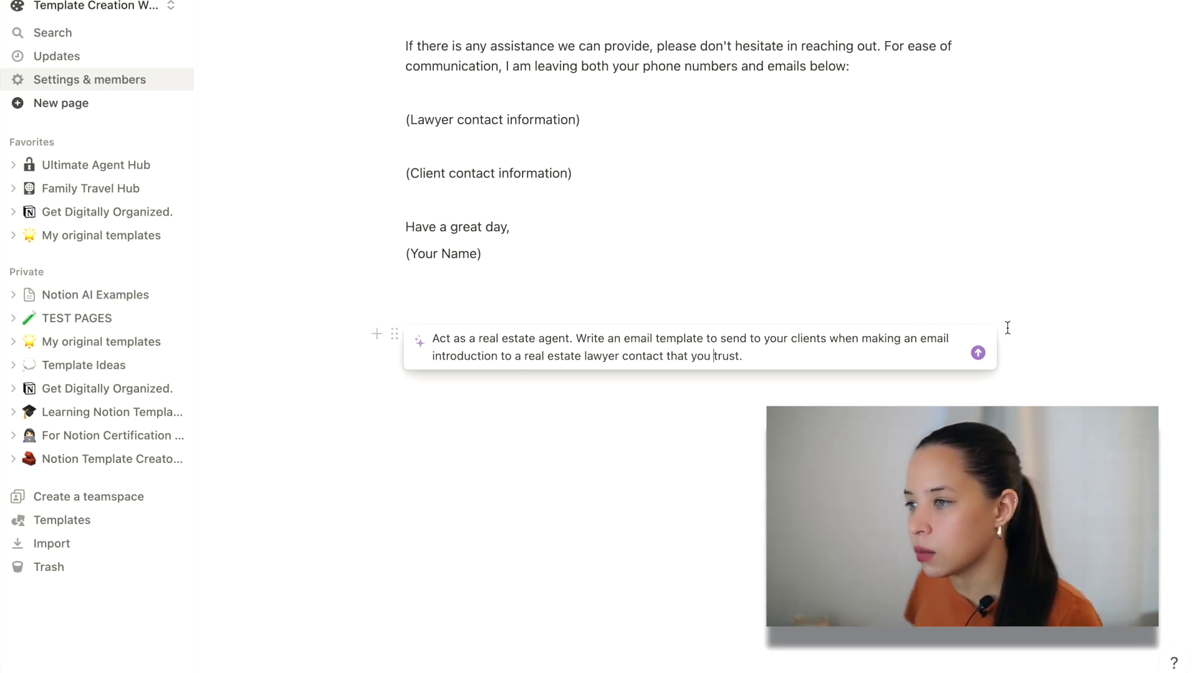
{"action": "left_click", "coordinate": [977, 353]}
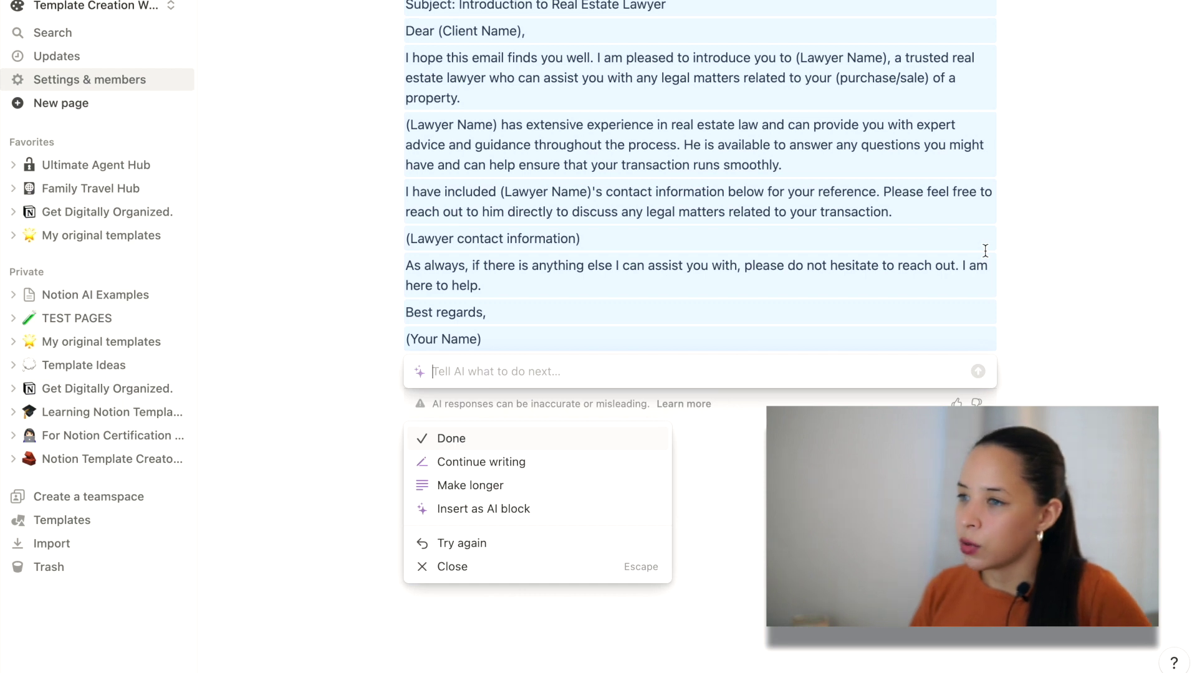
- Keep the generated 'Introduction to Real Estate Lawyer' email and scroll down to review it
{"action": "key", "text": "Return"}
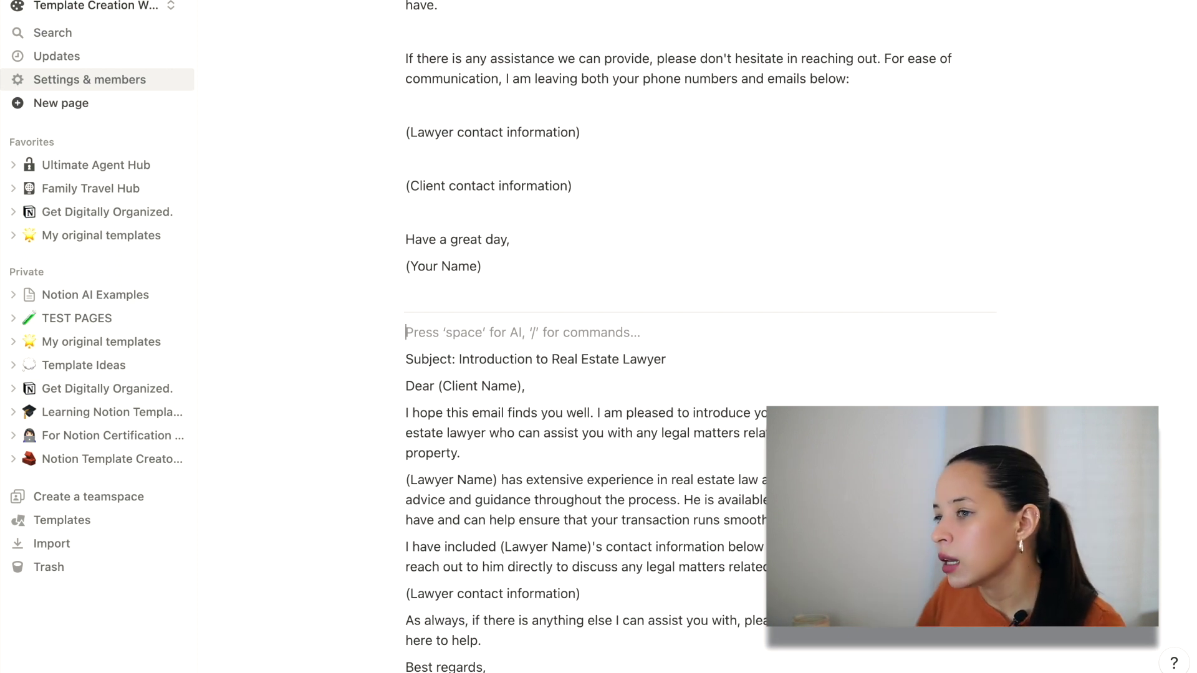
{"action": "scroll", "coordinate": [608, 462], "scroll_direction": "down", "scroll_amount": 3}
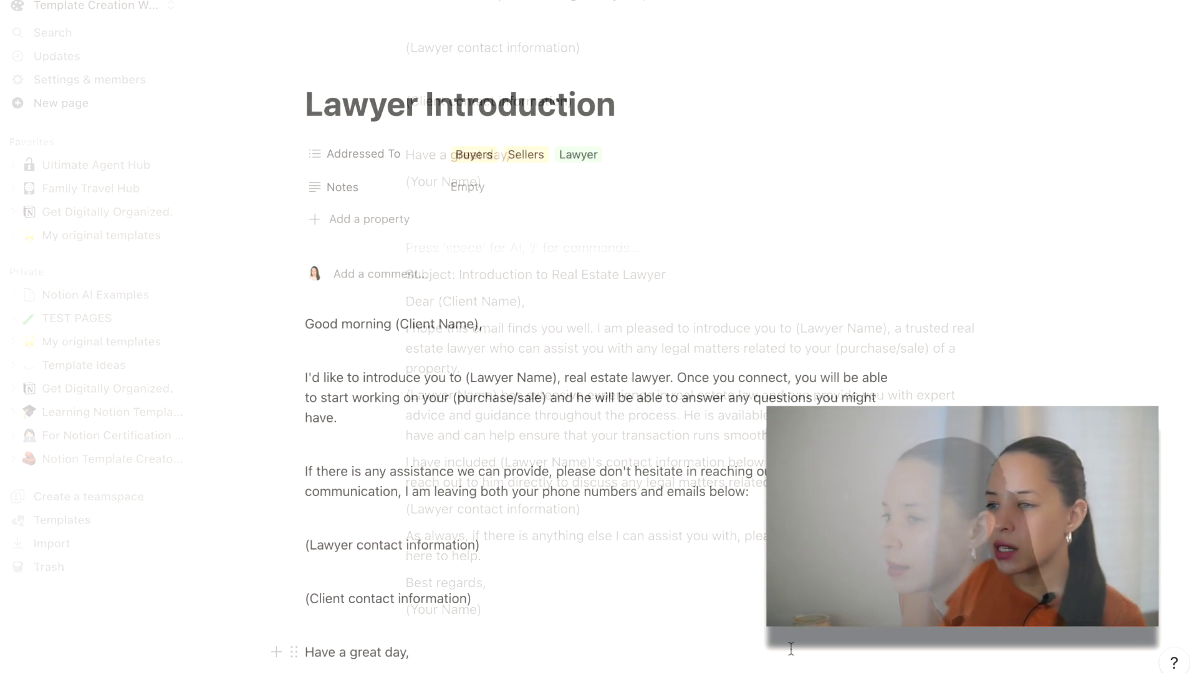
{"action": "scroll", "coordinate": [561, 361], "scroll_direction": "down", "scroll_amount": 3}
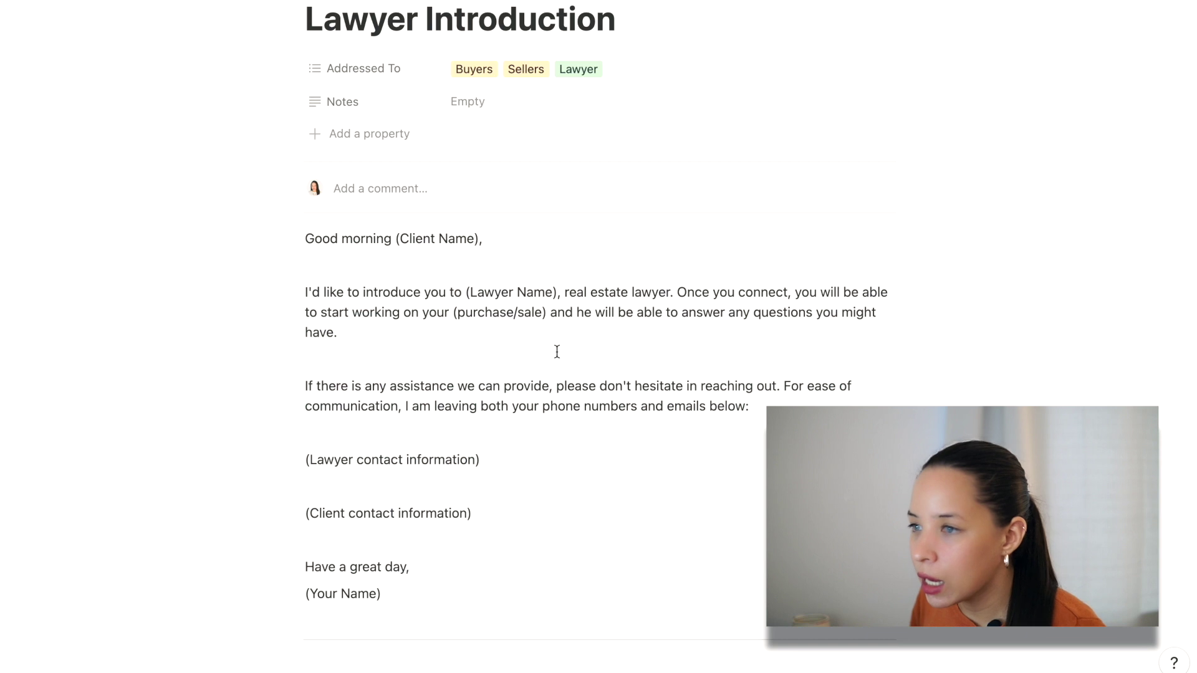
- In a new block below '(Your Name)', ask Notion AI to improve the writing of the email template
{"action": "scroll", "coordinate": [480, 324], "scroll_direction": "down", "scroll_amount": 3}
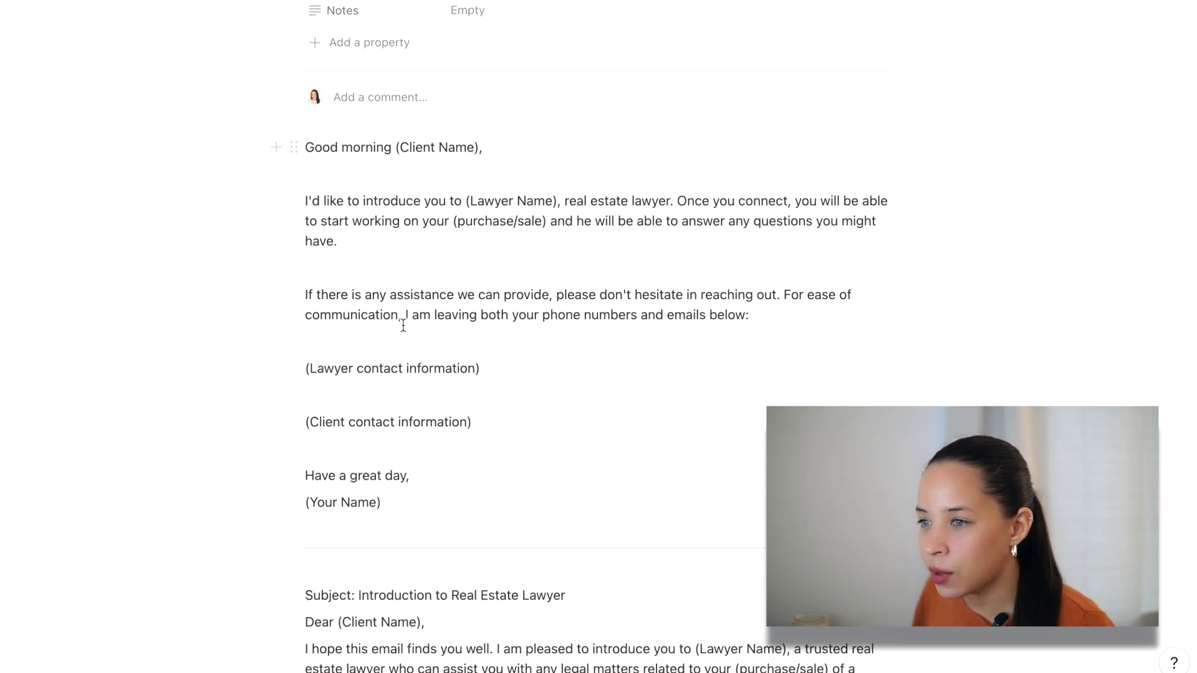
{"action": "left_click", "coordinate": [430, 508]}
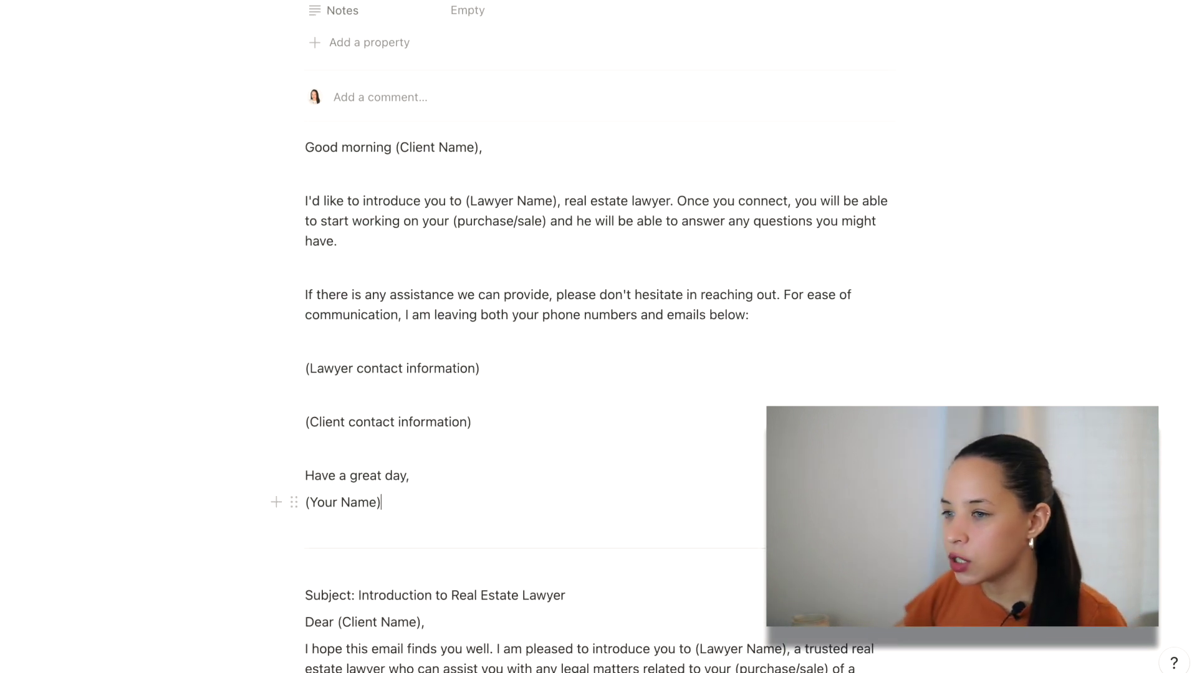
{"action": "key", "text": "Return"}
{"action": "key", "text": "space"}
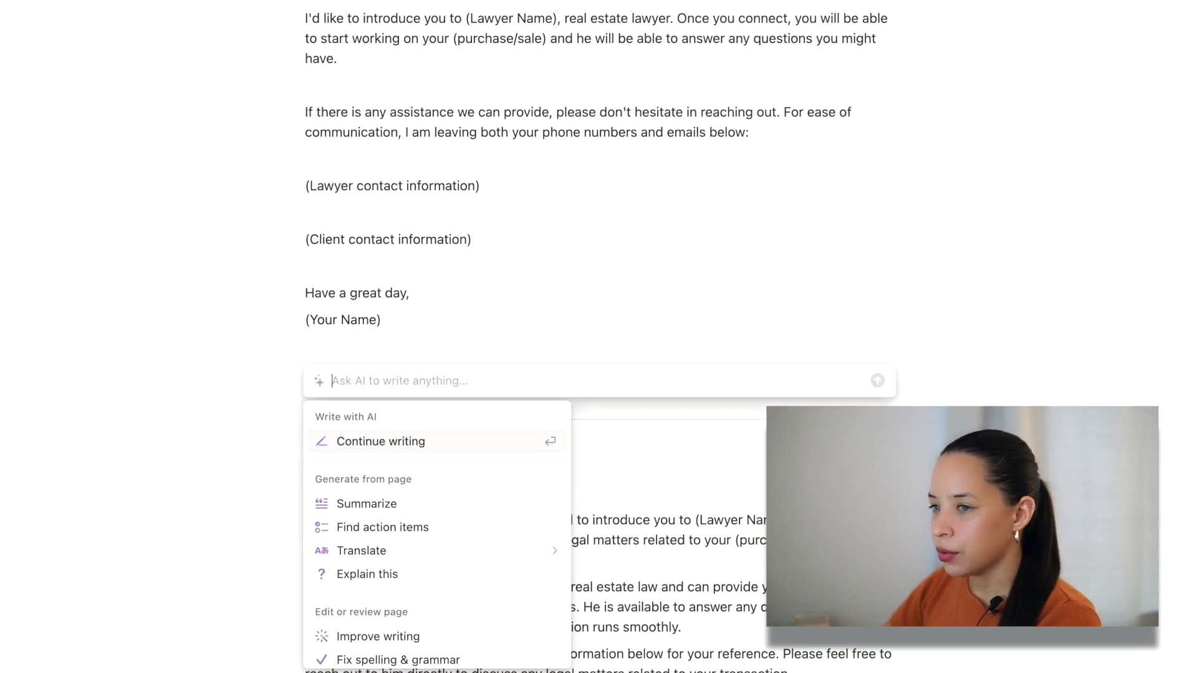
{"action": "type", "text": "Improve writing"}
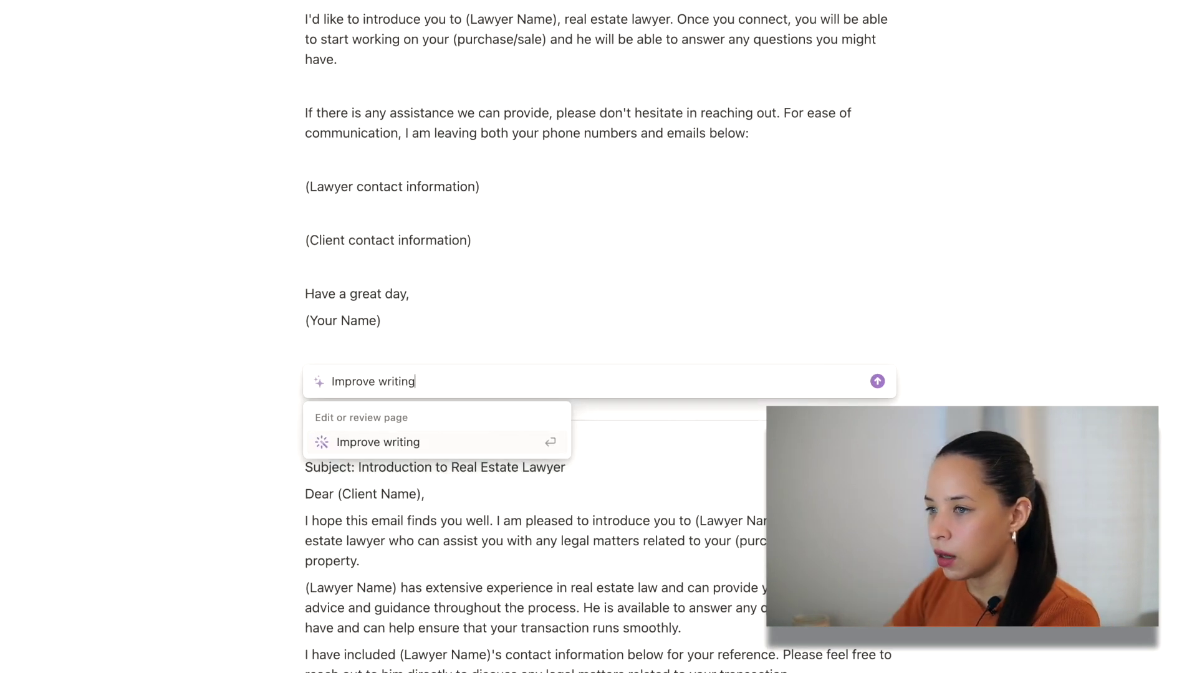
{"action": "type", "text": " of the above email template"}
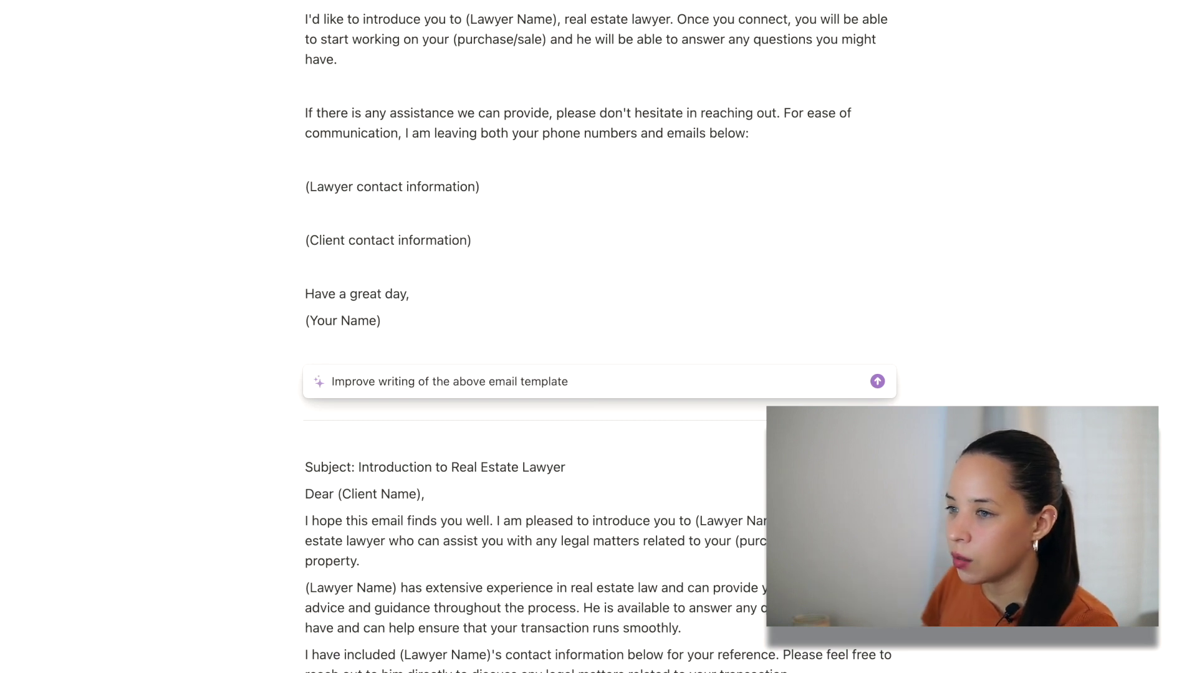
{"action": "left_click", "coordinate": [877, 382]}
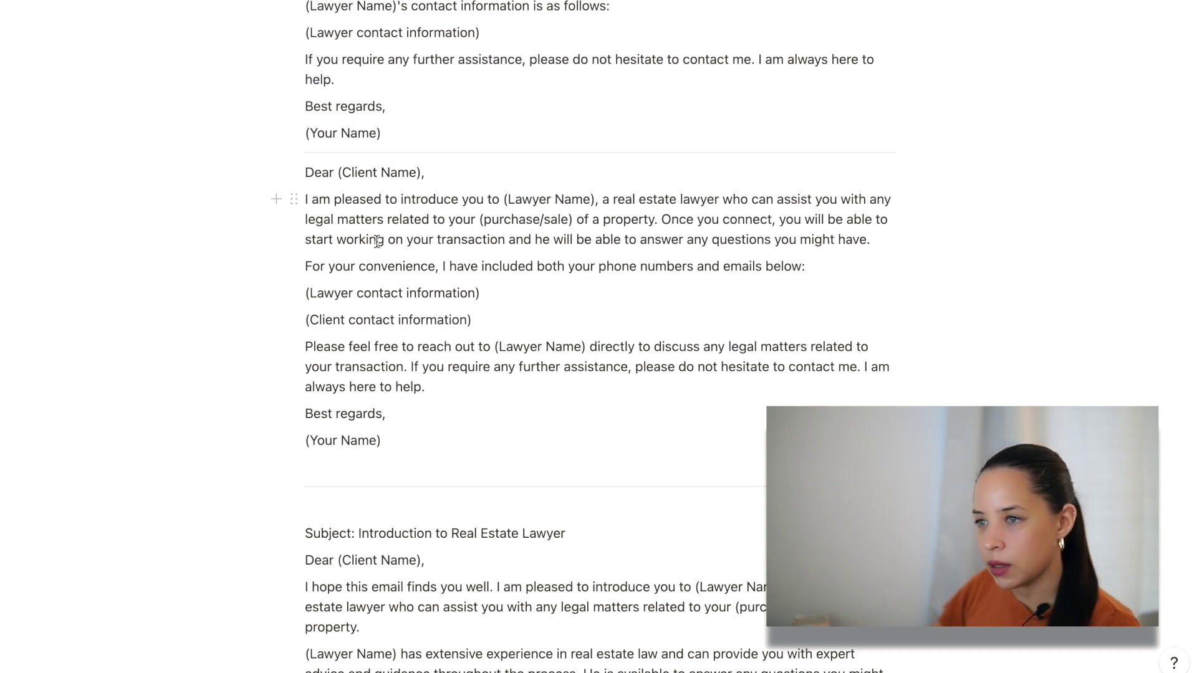
- Review both email versions, then bring up the block menu under Brand Assets on the dashboard
{"action": "scroll", "coordinate": [537, 211], "scroll_direction": "up", "scroll_amount": 10}
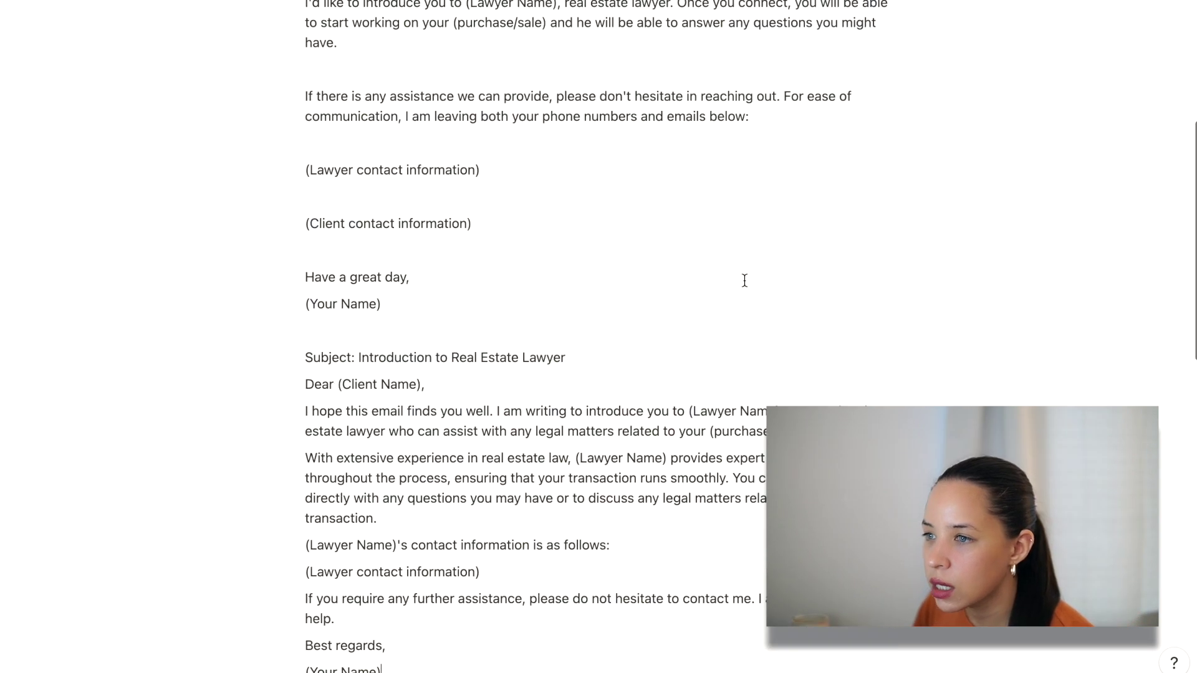
{"action": "scroll", "coordinate": [717, 287], "scroll_direction": "up", "scroll_amount": 5}
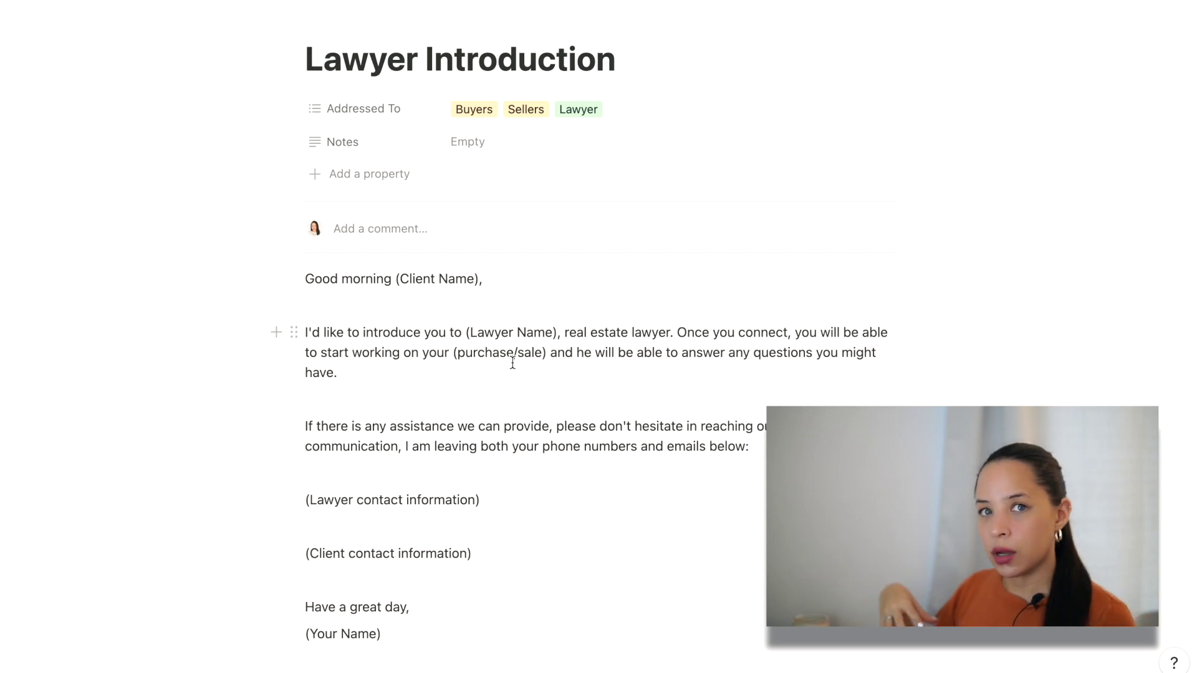
{"action": "scroll", "coordinate": [576, 371], "scroll_direction": "down", "scroll_amount": 7}
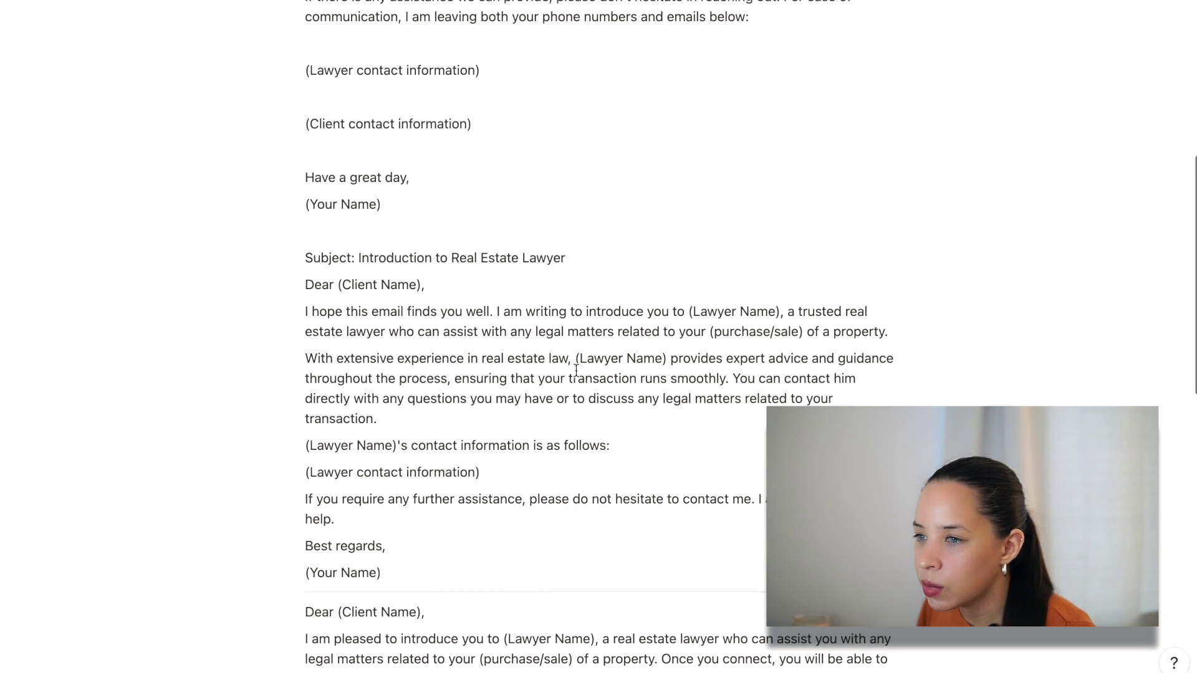
{"action": "scroll", "coordinate": [575, 371], "scroll_direction": "down", "scroll_amount": 5}
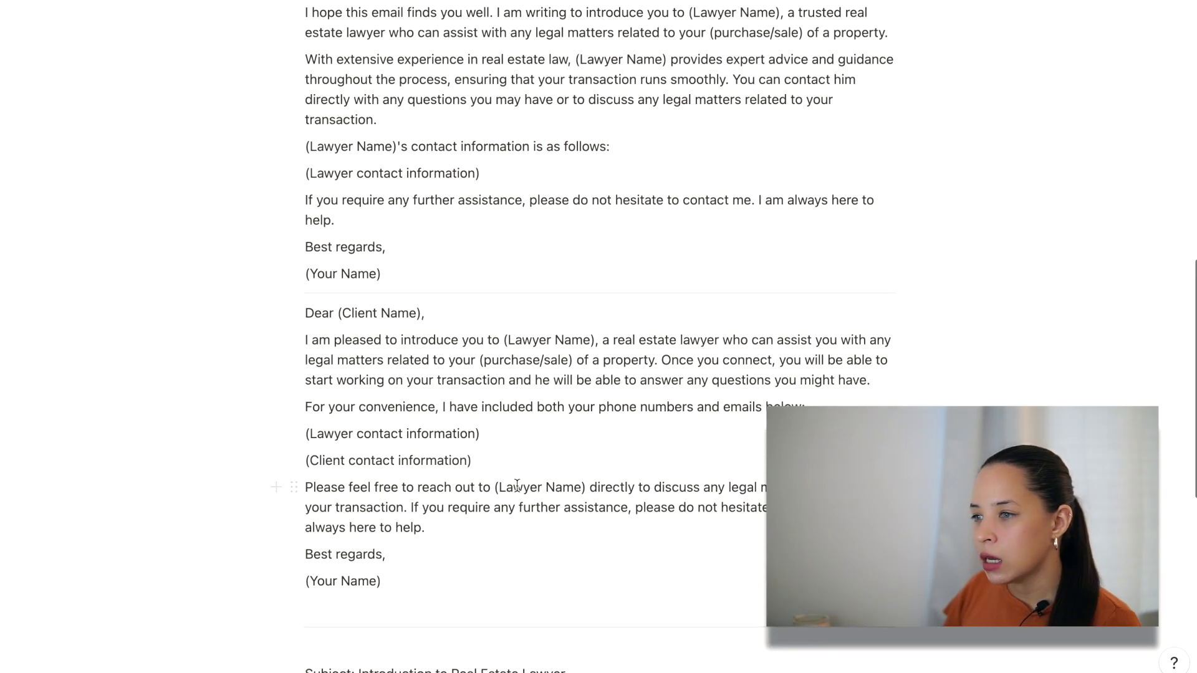
{"action": "scroll", "coordinate": [560, 437], "scroll_direction": "up", "scroll_amount": 10}
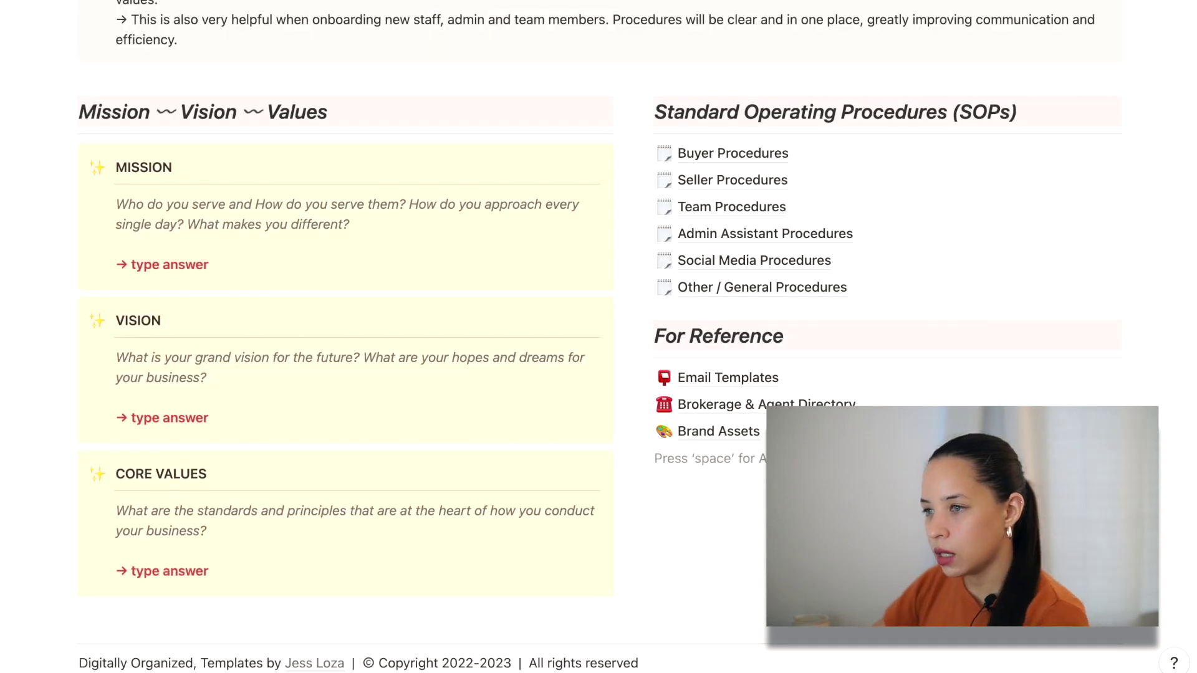
{"action": "type", "text": "/"}
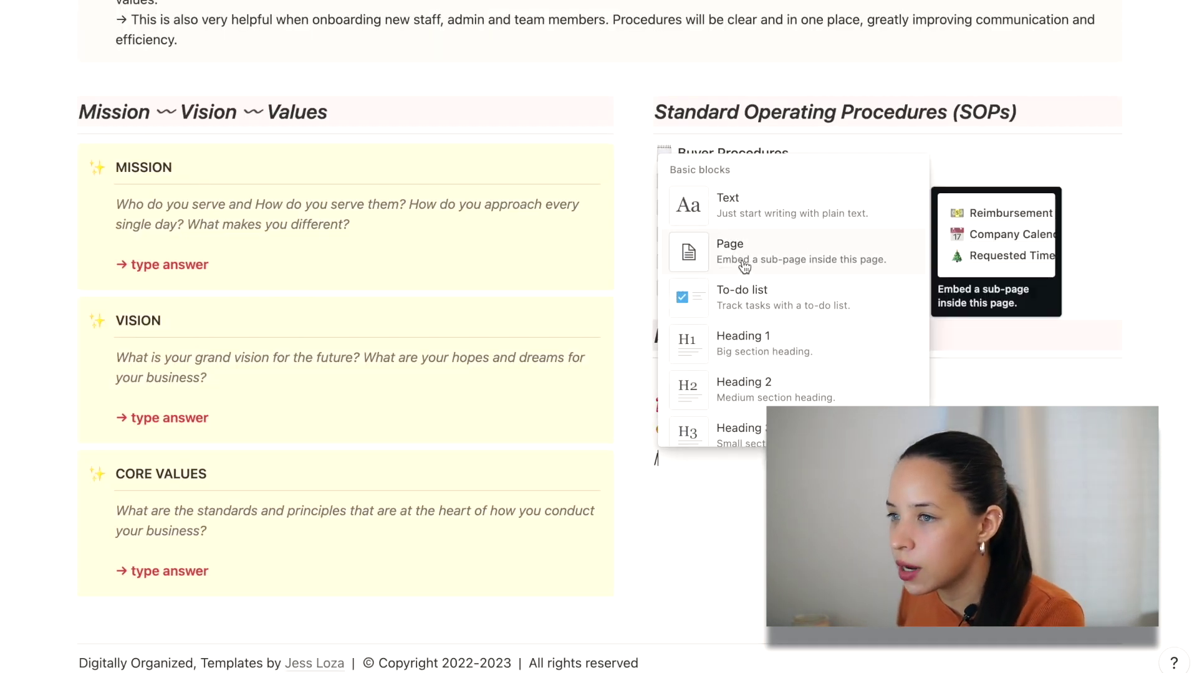
- Add the 'Phone Call Scripts' subpage with a telephone icon and begin the prompt 'Write a phone call script for'
{"action": "left_click", "coordinate": [795, 251]}
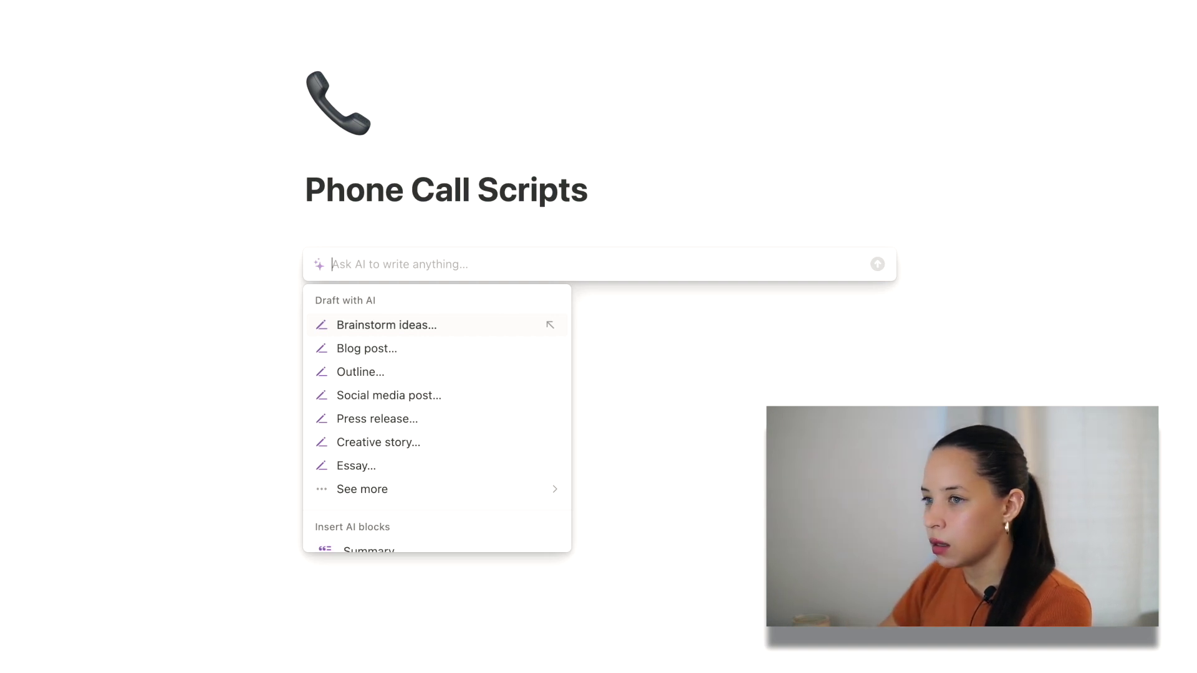
{"action": "type", "text": "Write a phone "}
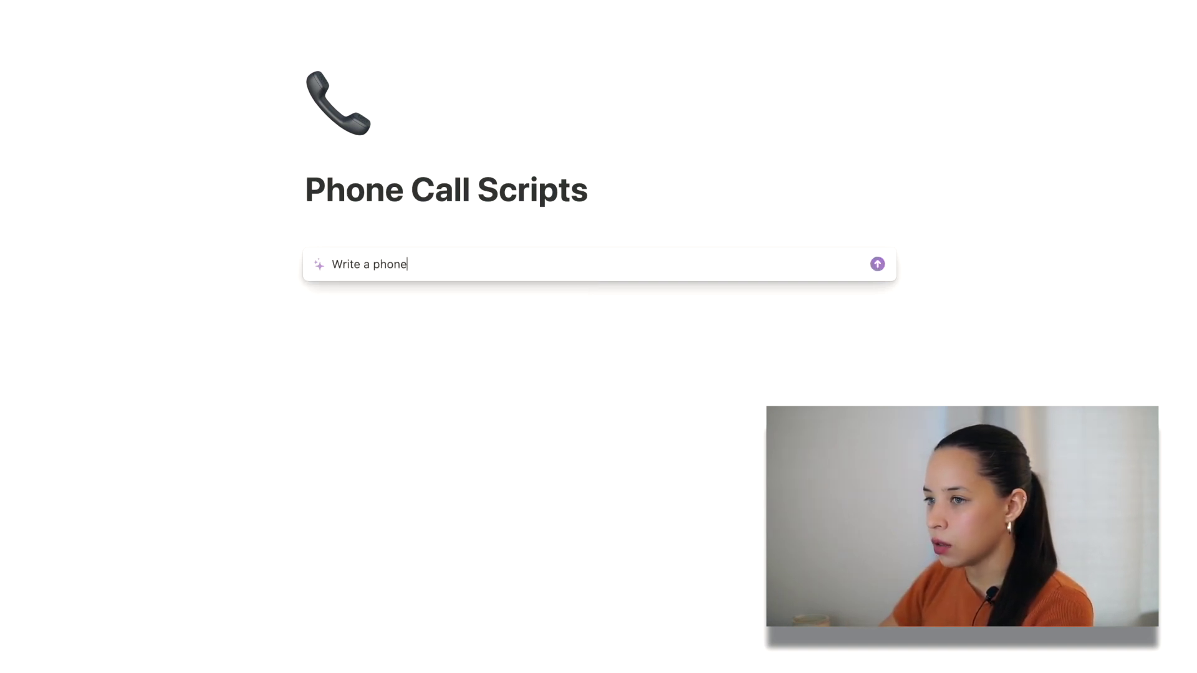
{"action": "type", "text": "call script for"}
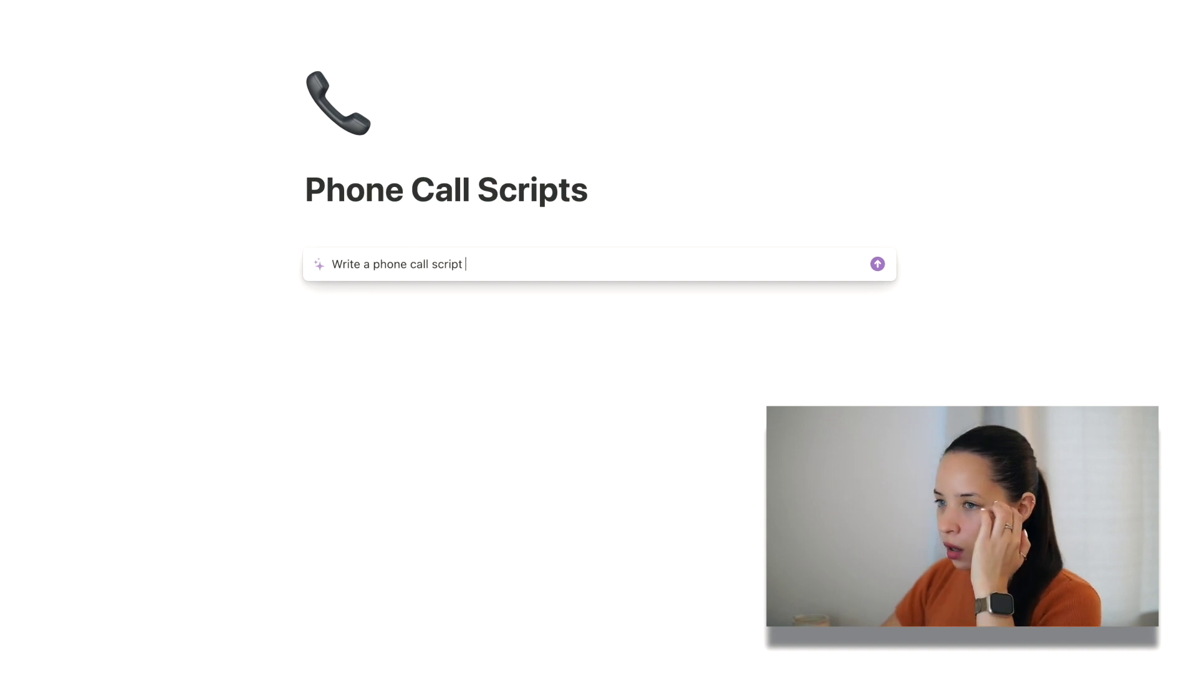
- Ask Notion AI for an agent's call script to a new lead from an internet home search site
{"action": "key", "text": "BackSpace"}
{"action": "key", "text": "BackSpace"}
{"action": "key", "text": "BackSpace"}
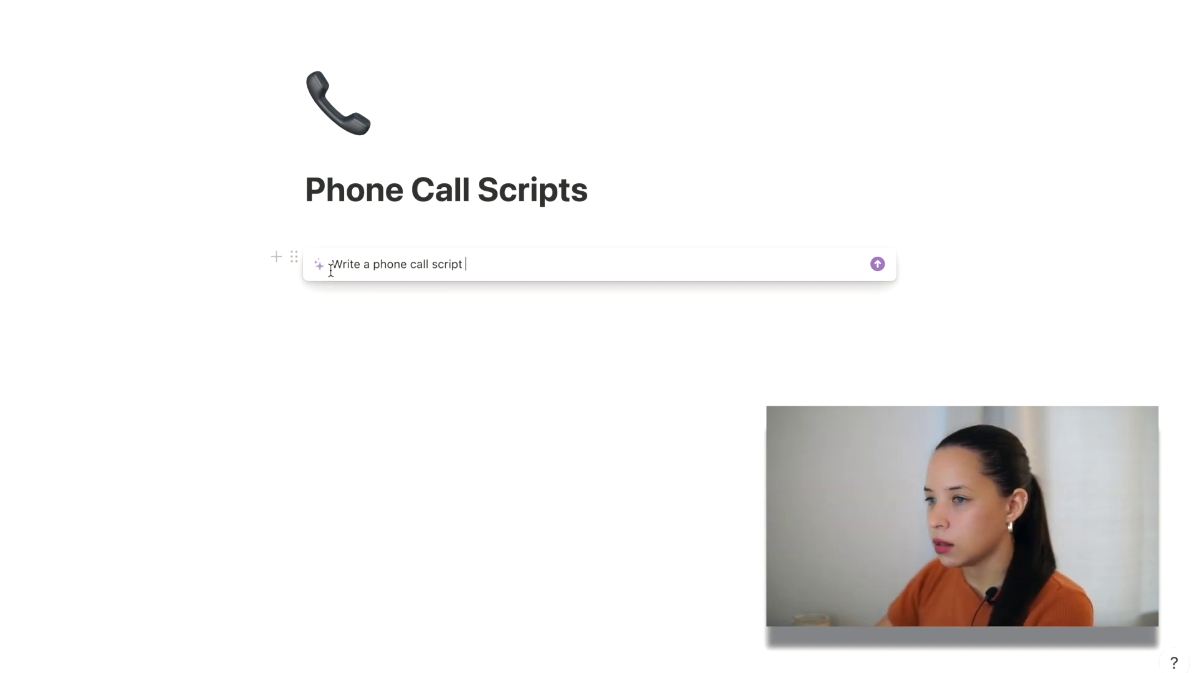
{"action": "type", "text": "as a real es"}
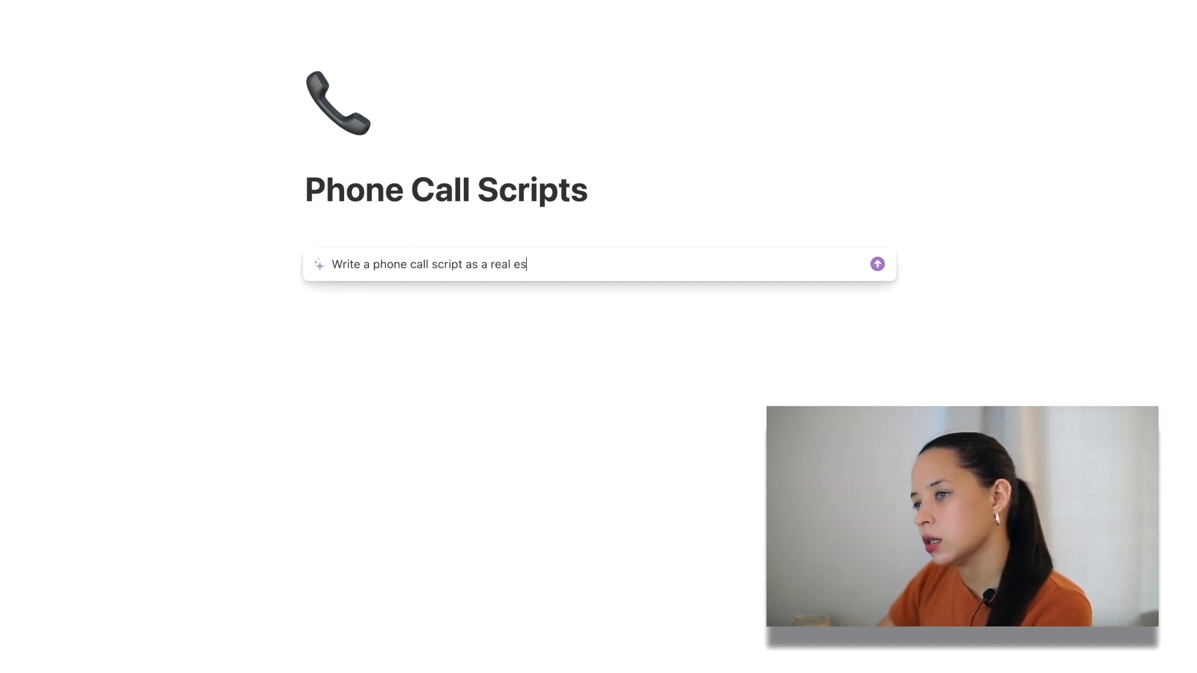
{"action": "type", "text": "tate agent calling "}
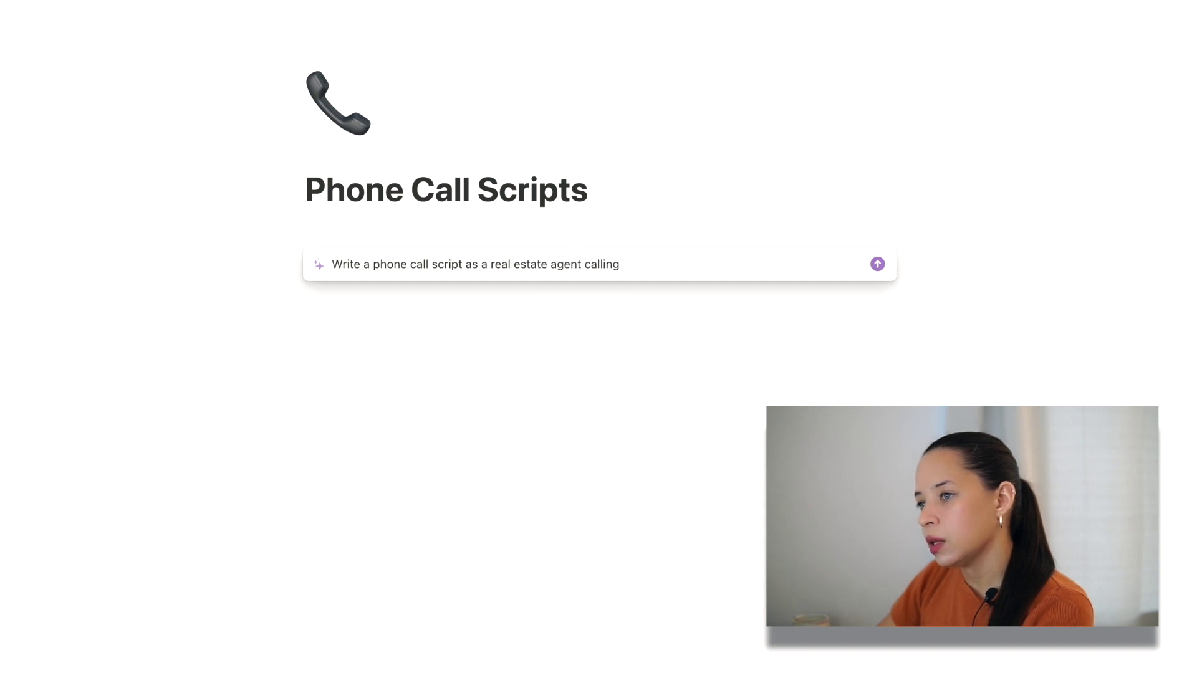
{"action": "type", "text": "a new lead "}
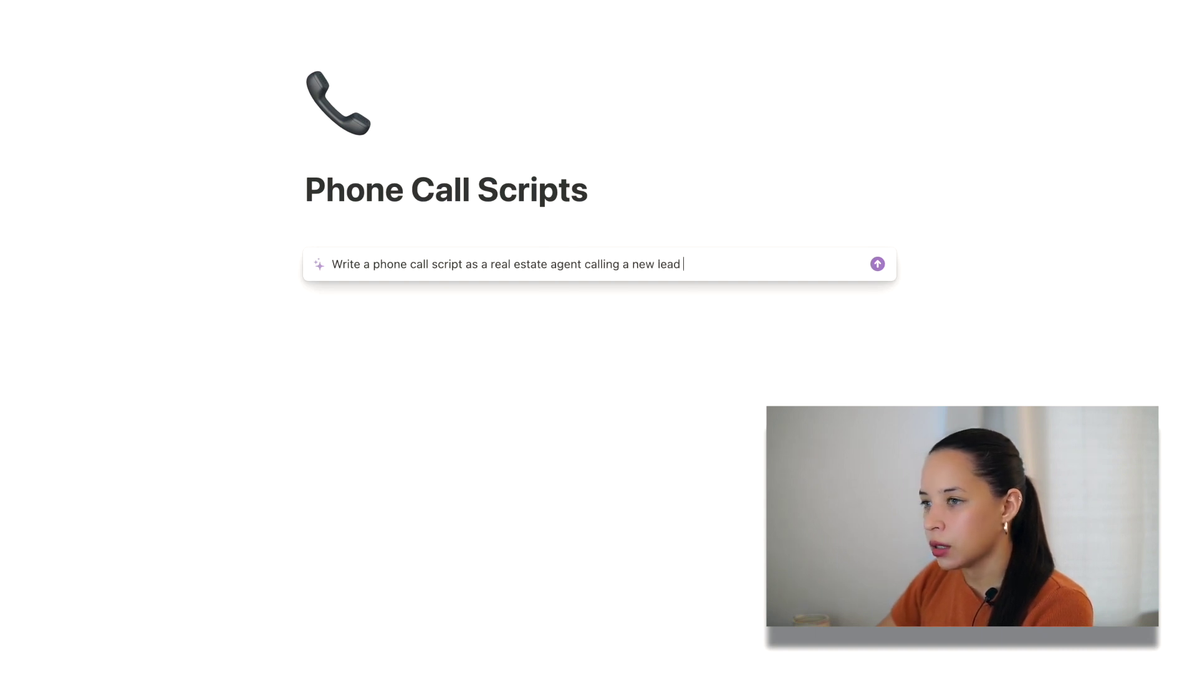
{"action": "type", "text": "captured on "}
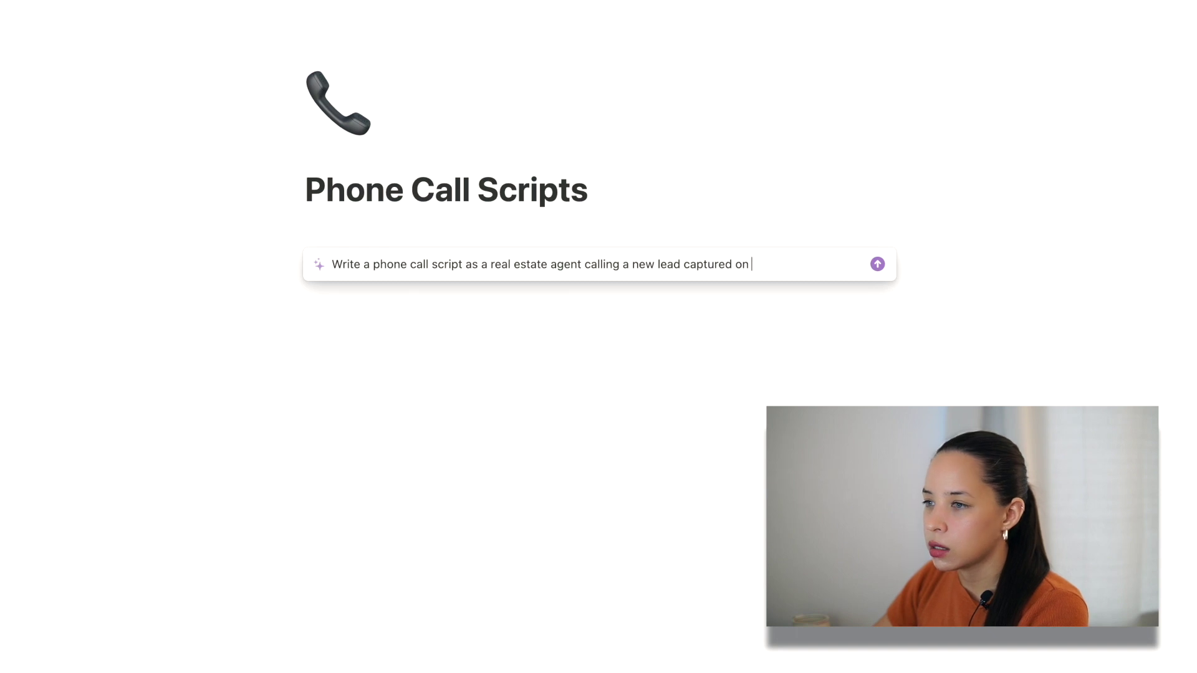
{"action": "type", "text": "an internet home"}
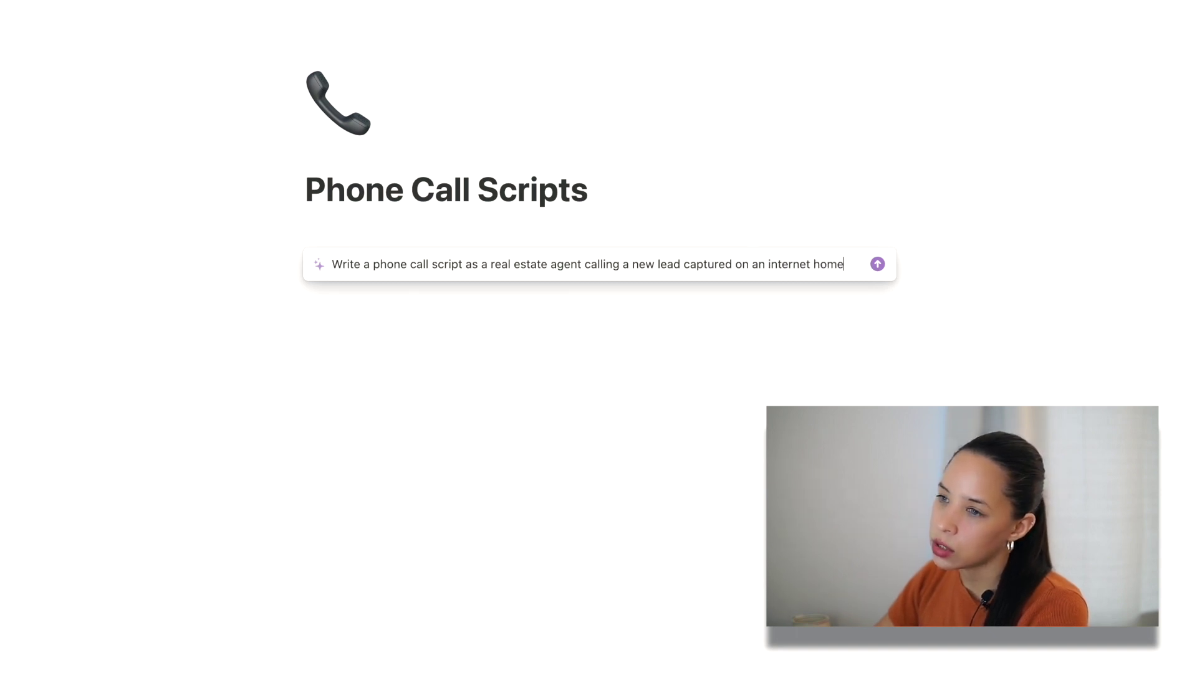
{"action": "type", "text": " search site."}
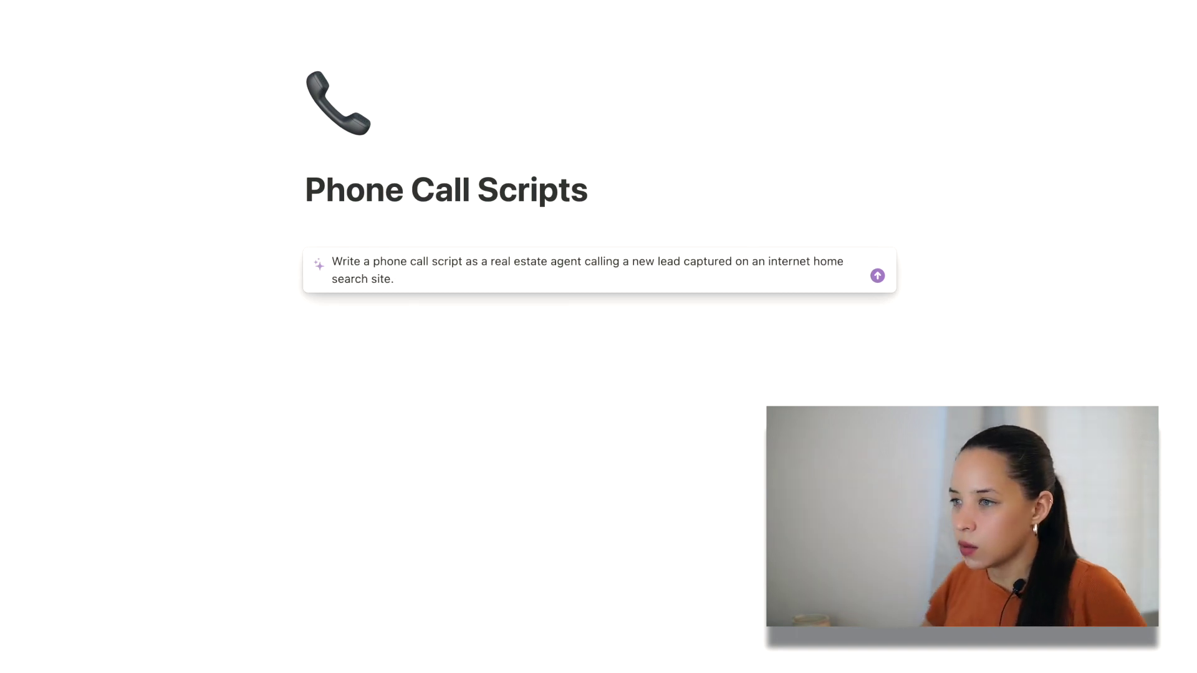
{"action": "key", "text": "Return"}
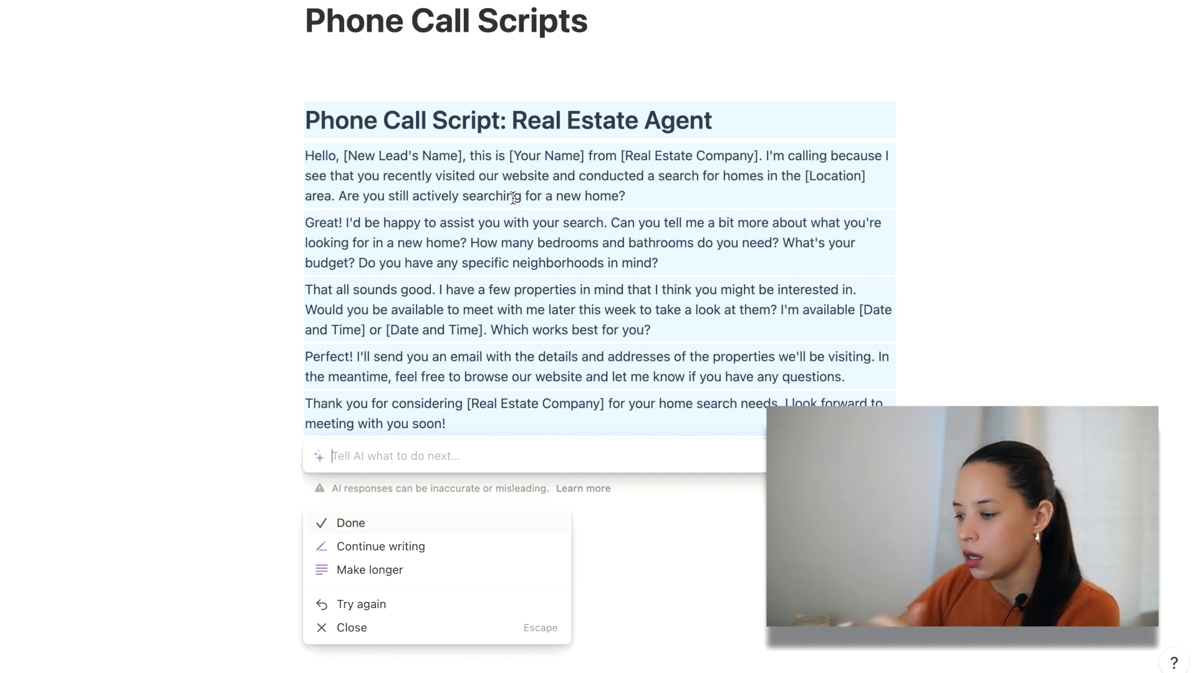
- Ask Notion AI to add responses to common buyer-lead objections, aimed at booking an appointment with the lead
{"action": "type", "text": "Add some responses to common objections from buyer leads"}
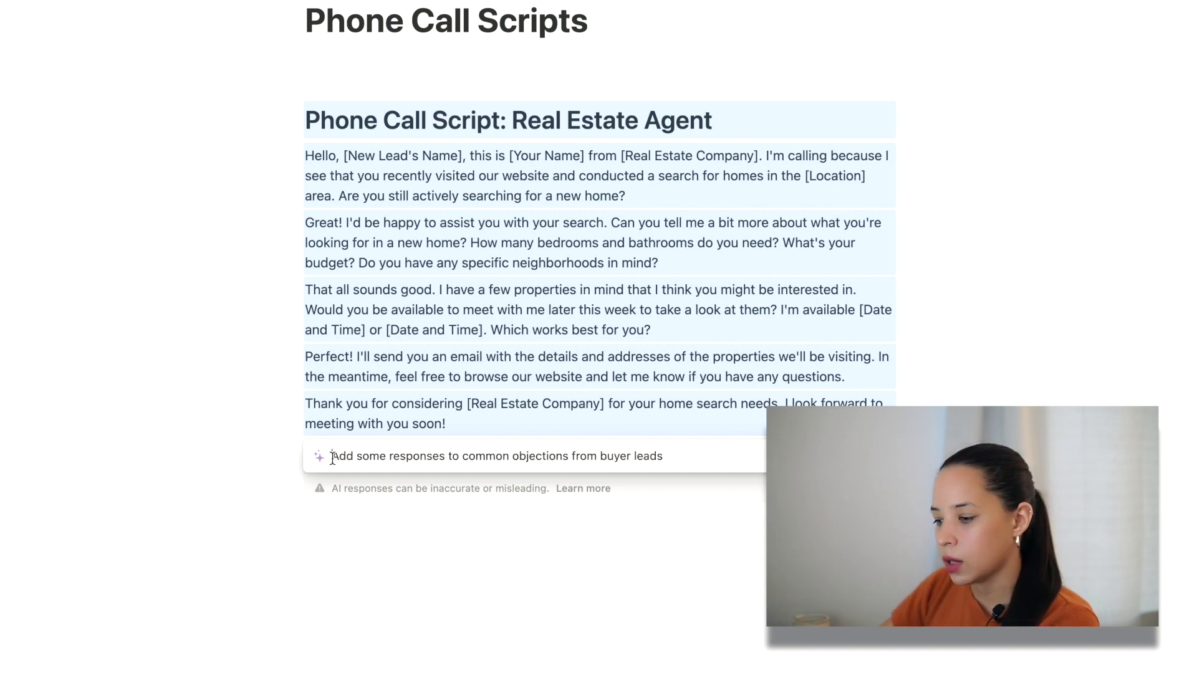
{"action": "type", "text": "to the above sc"}
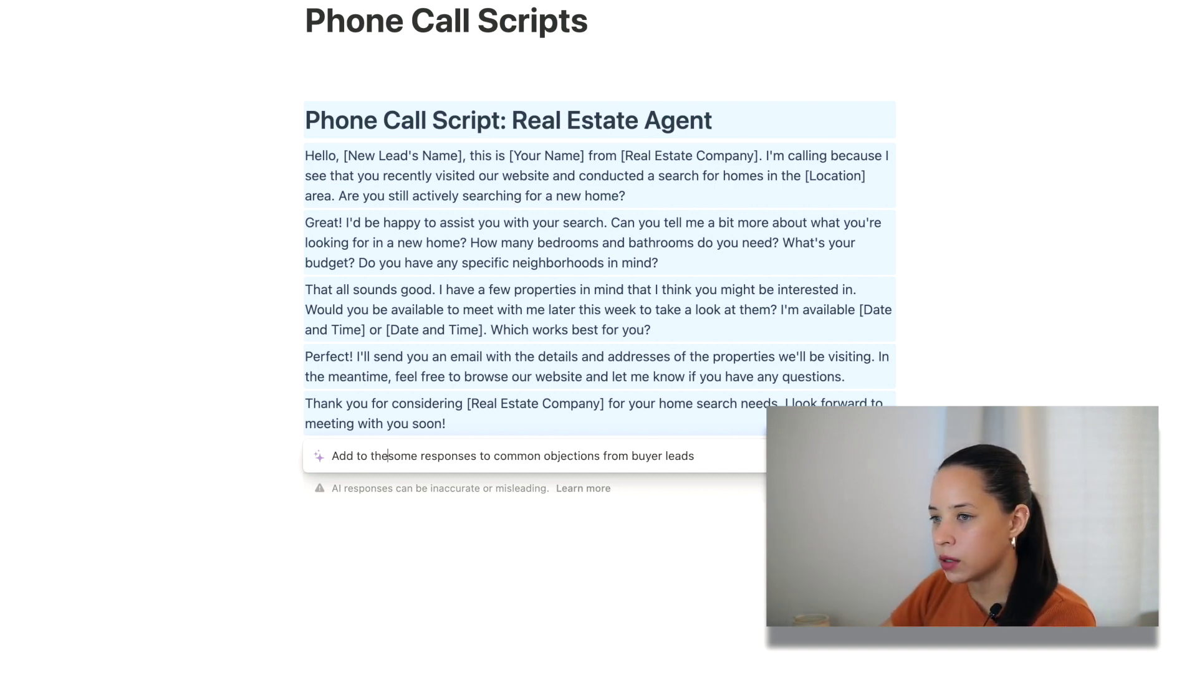
{"action": "type", "text": "ript: some "}
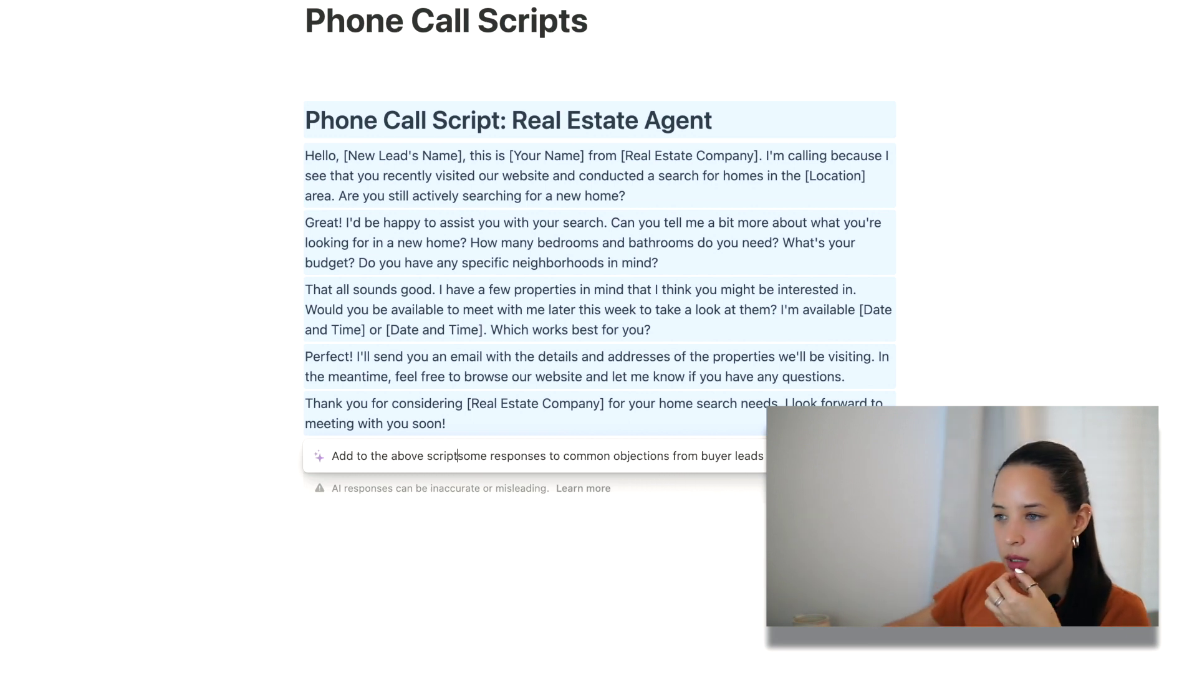
{"action": "type", "text": "good"}
{"action": "key", "text": "End"}
{"action": "type", "text": "n app"}
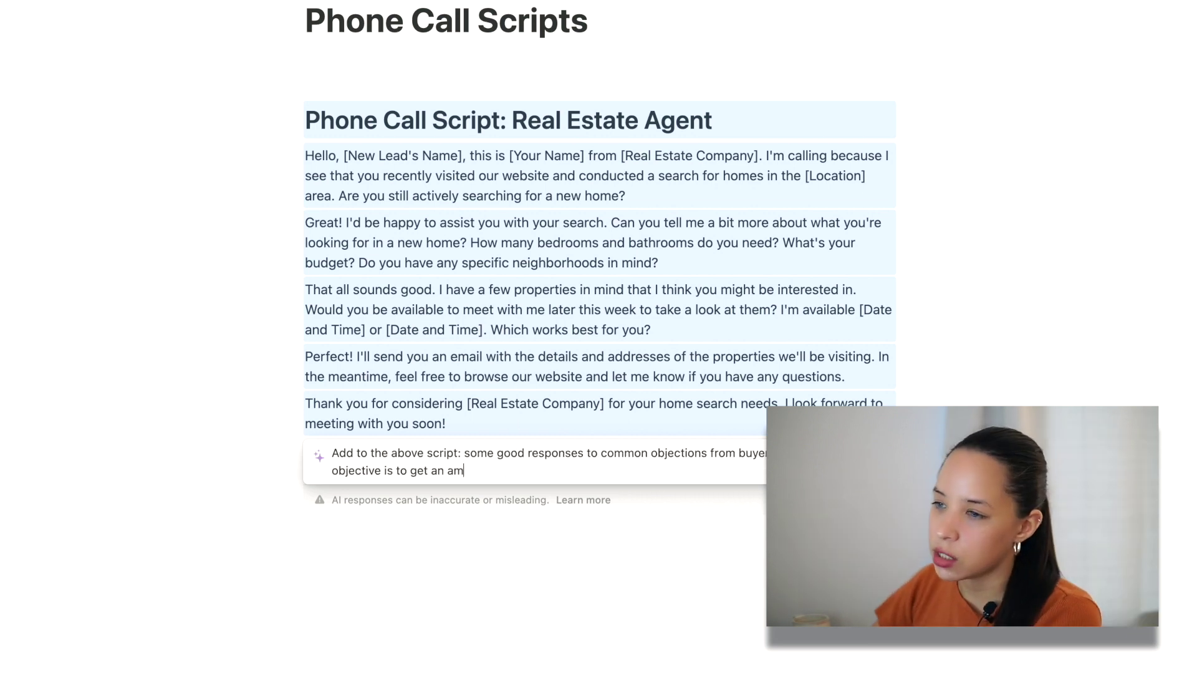
{"action": "key", "text": "BackSpace"}
{"action": "key", "text": "BackSpace"}
{"action": "key", "text": "BackSpace"}
{"action": "type", "text": "ao"}
{"action": "key", "text": "BackSpace"}
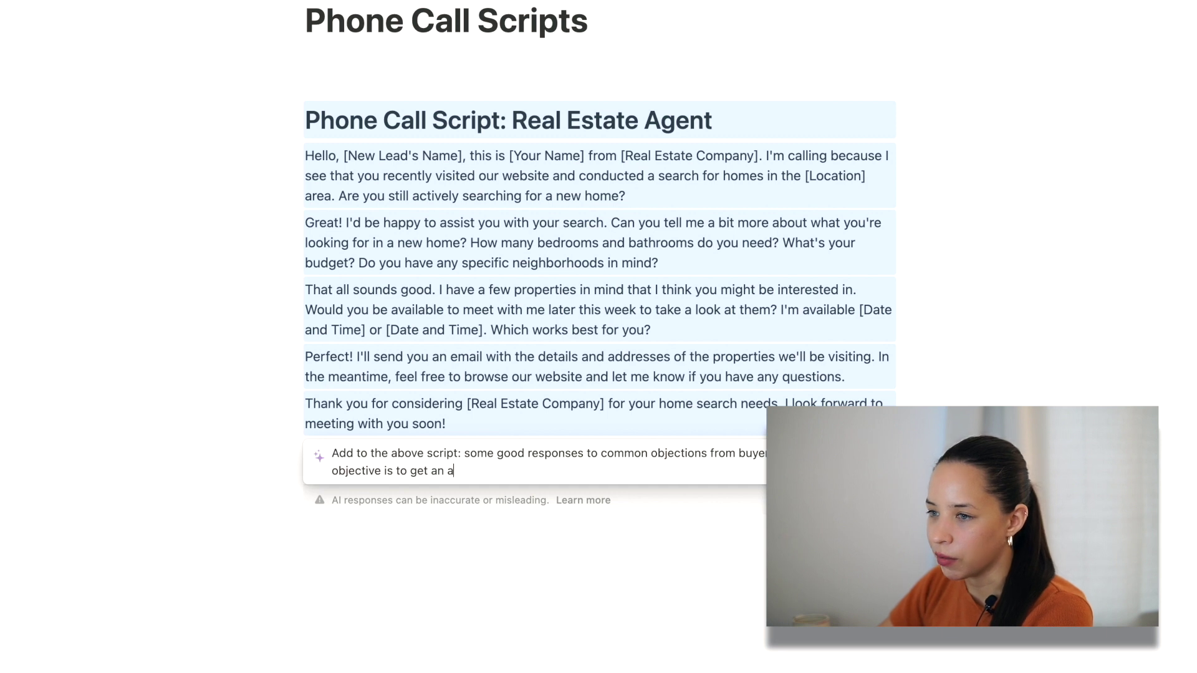
{"action": "type", "text": "ppointment "}
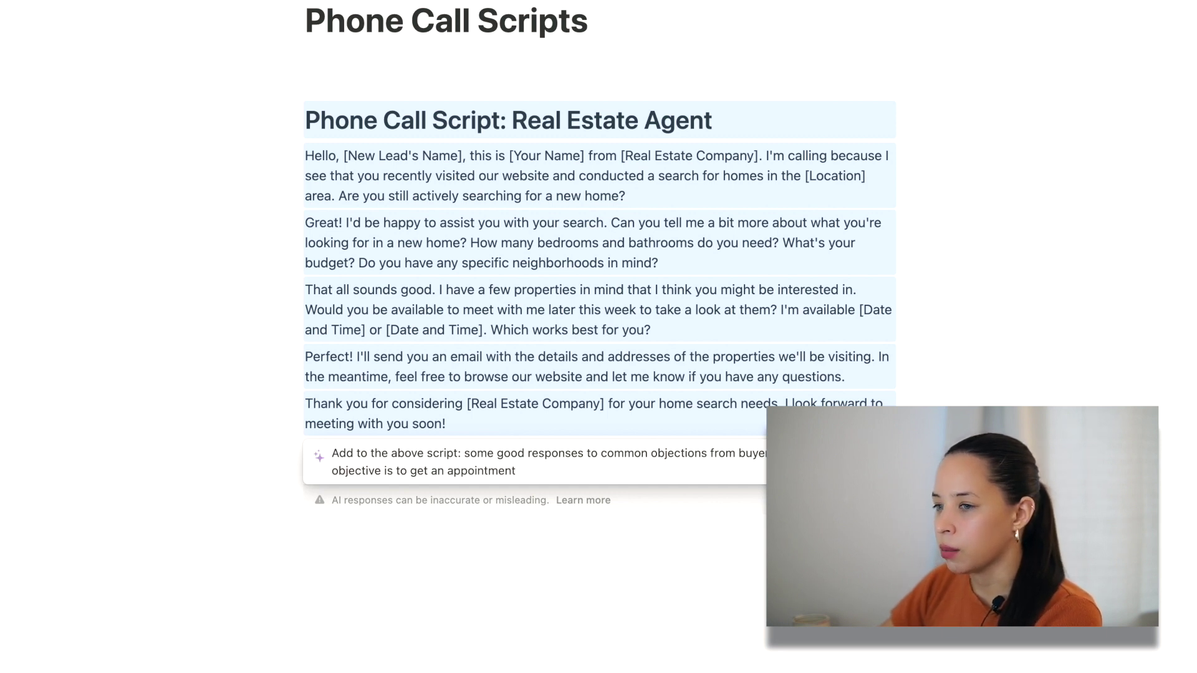
{"action": "type", "text": "with the lead."}
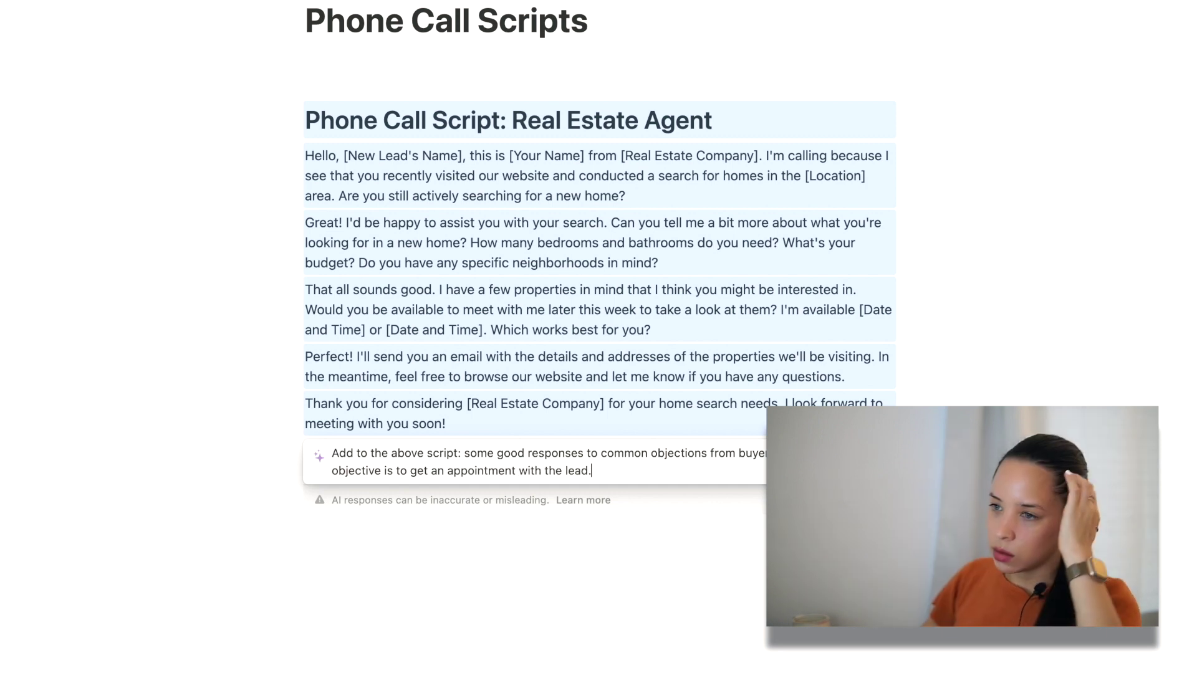
{"action": "key", "text": "Return"}
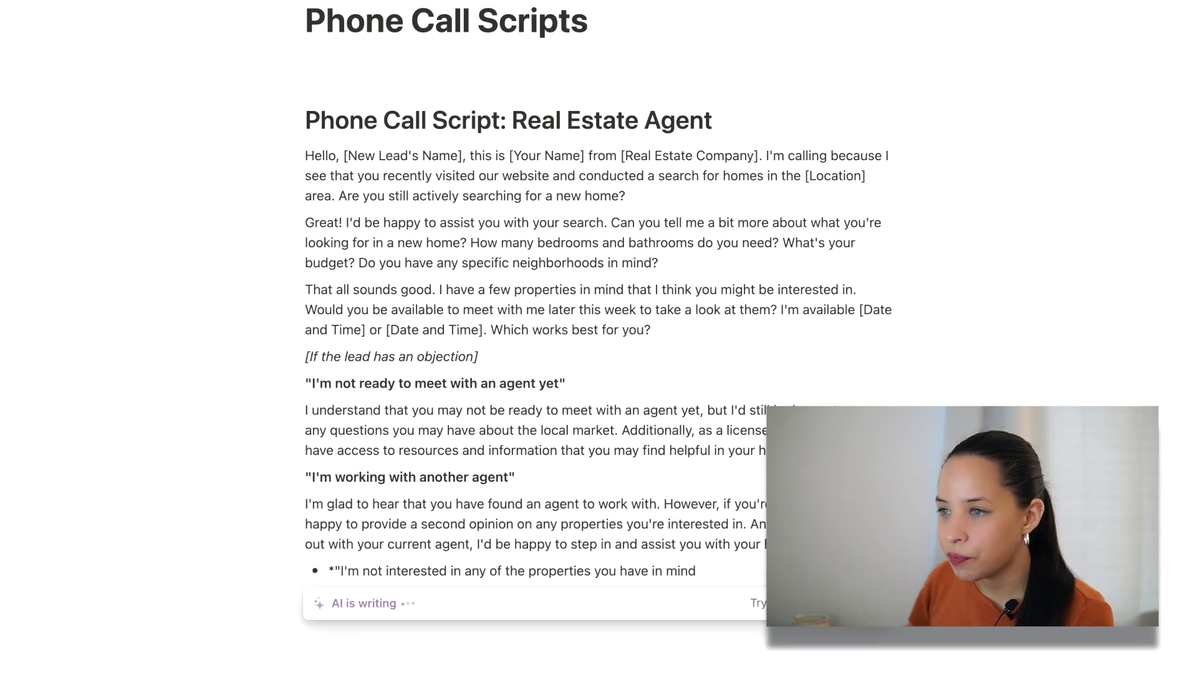
- Keep the three objection responses in the script, review it, and place the caret after its closing line
{"action": "scroll", "coordinate": [432, 251], "scroll_direction": "up", "scroll_amount": 5}
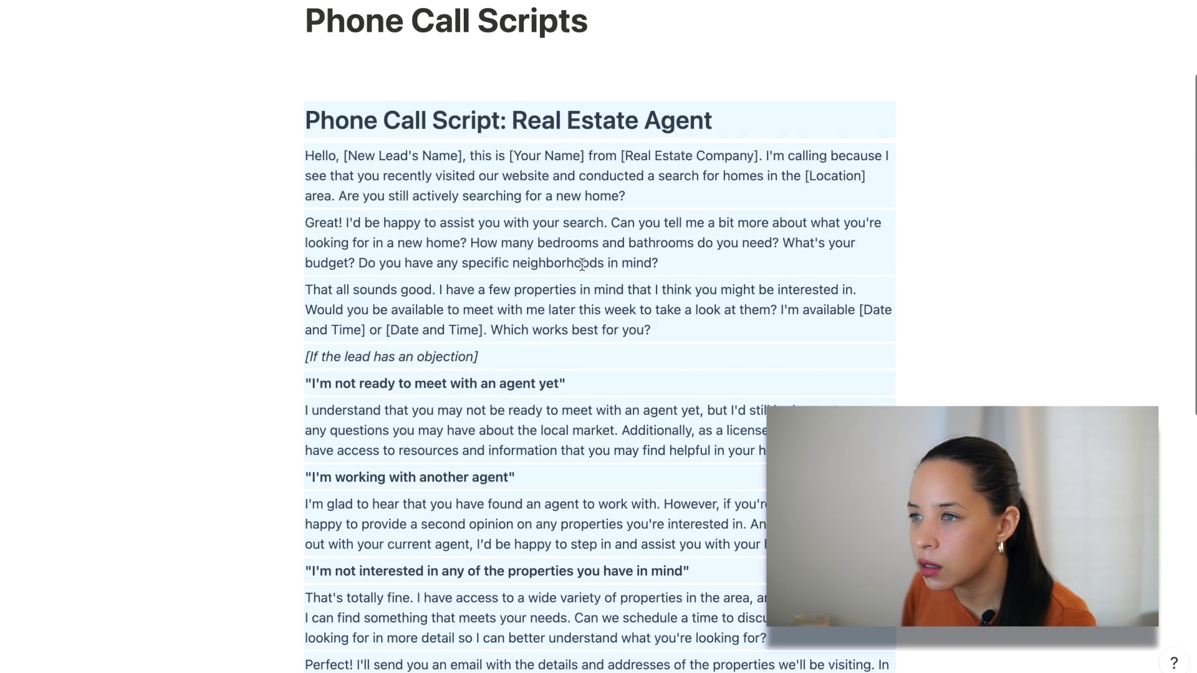
{"action": "scroll", "coordinate": [581, 264], "scroll_direction": "down", "scroll_amount": 3}
{"action": "left_click", "coordinate": [582, 264]}
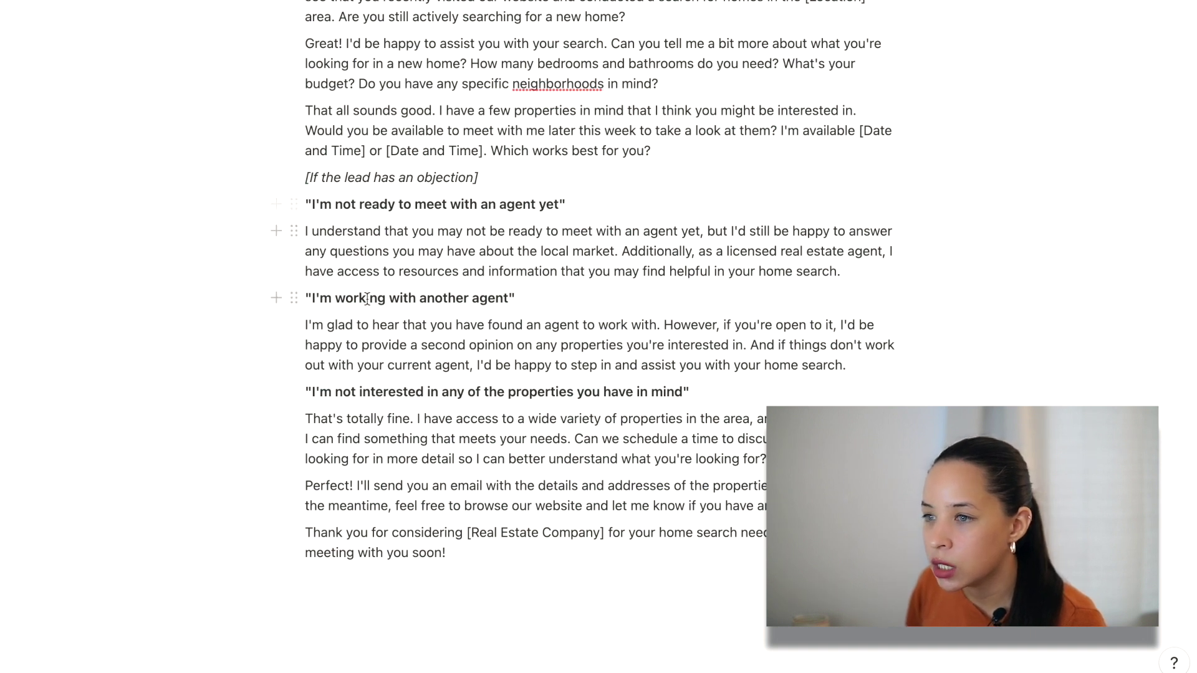
{"action": "scroll", "coordinate": [480, 303], "scroll_direction": "down", "scroll_amount": 1}
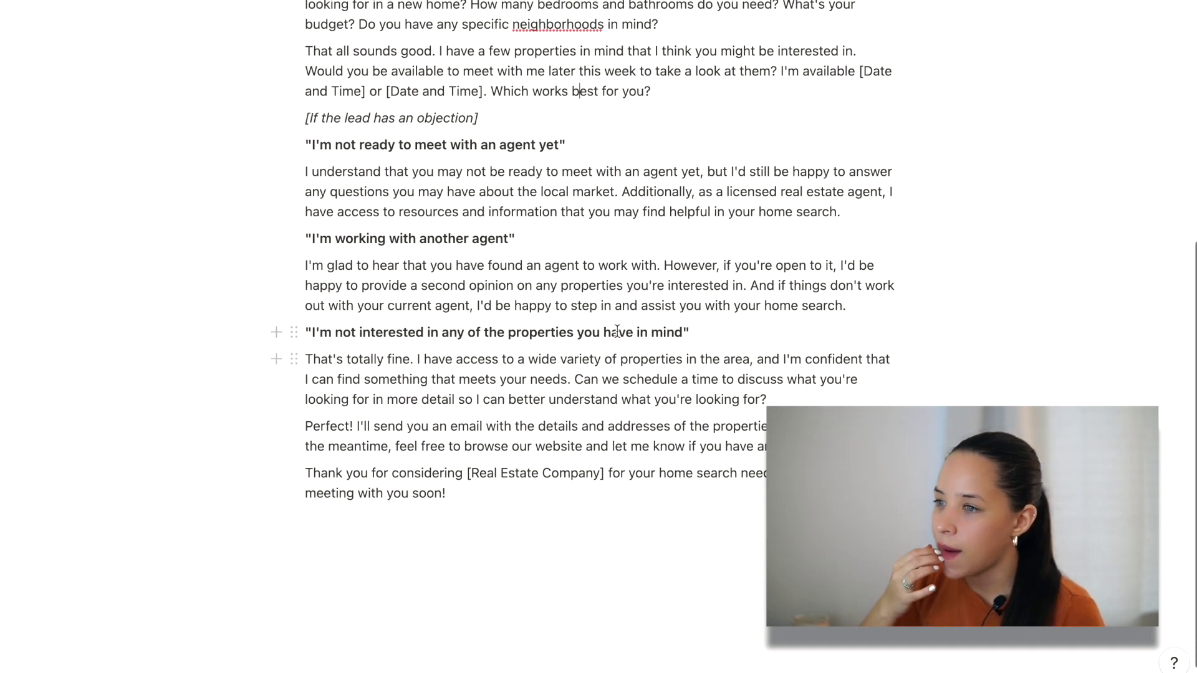
{"action": "scroll", "coordinate": [616, 330], "scroll_direction": "up", "scroll_amount": 1}
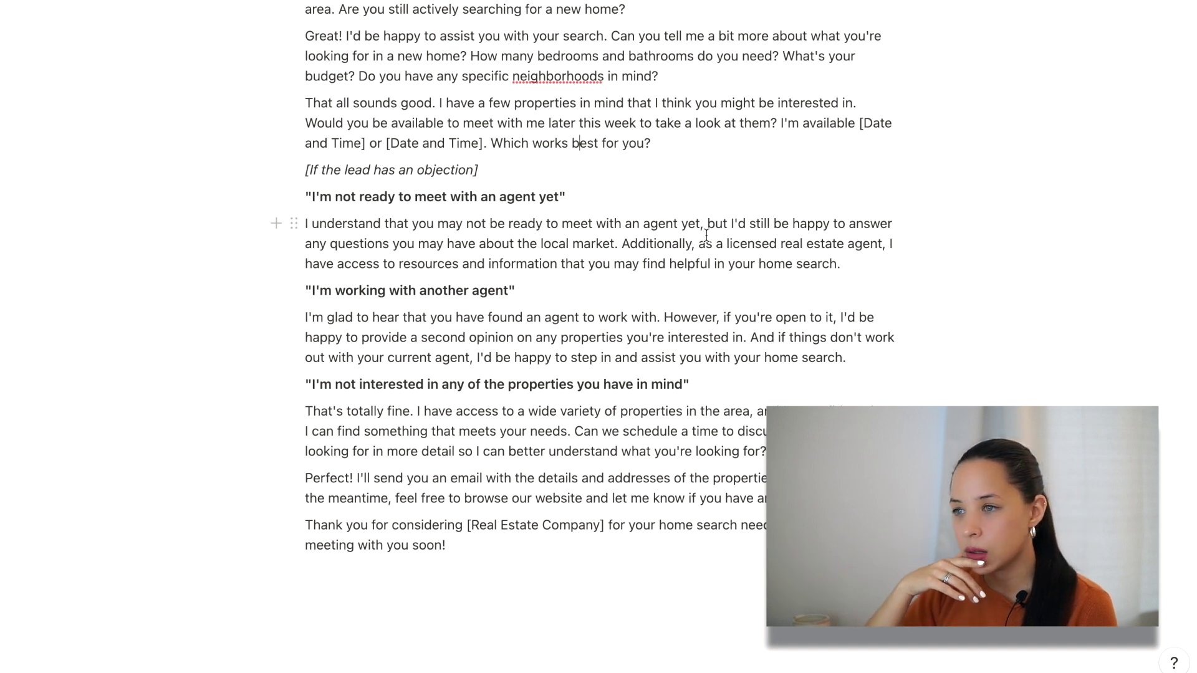
{"action": "left_click", "coordinate": [890, 258]}
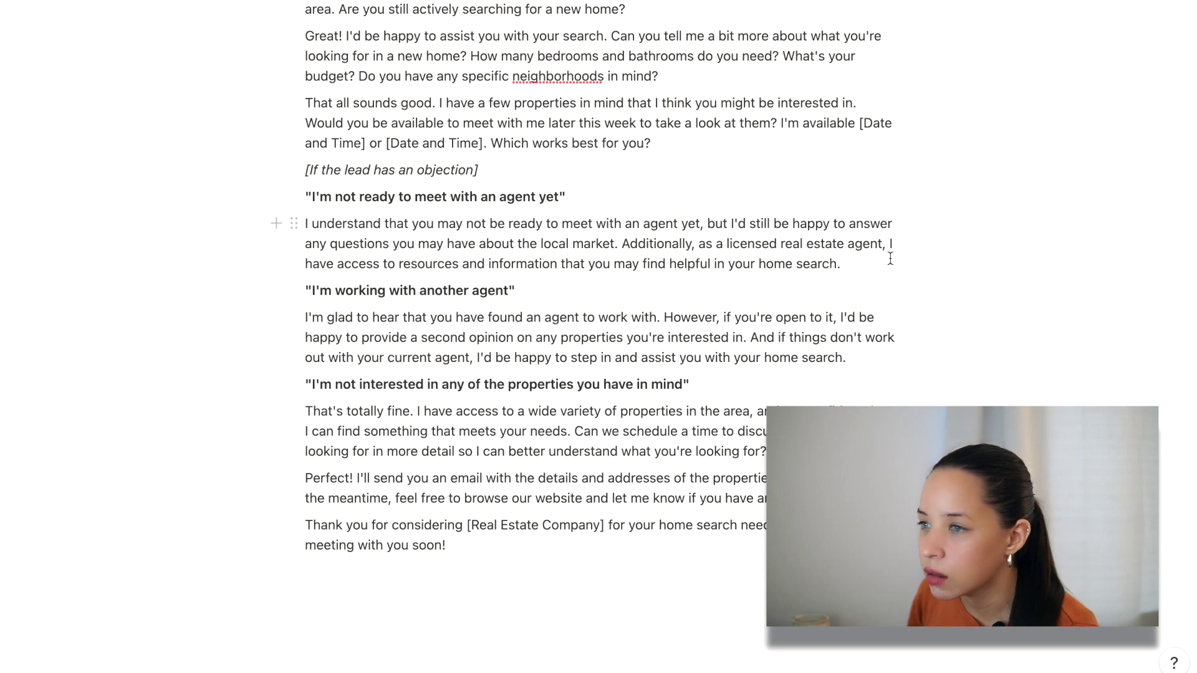
{"action": "scroll", "coordinate": [890, 258], "scroll_direction": "up", "scroll_amount": 10}
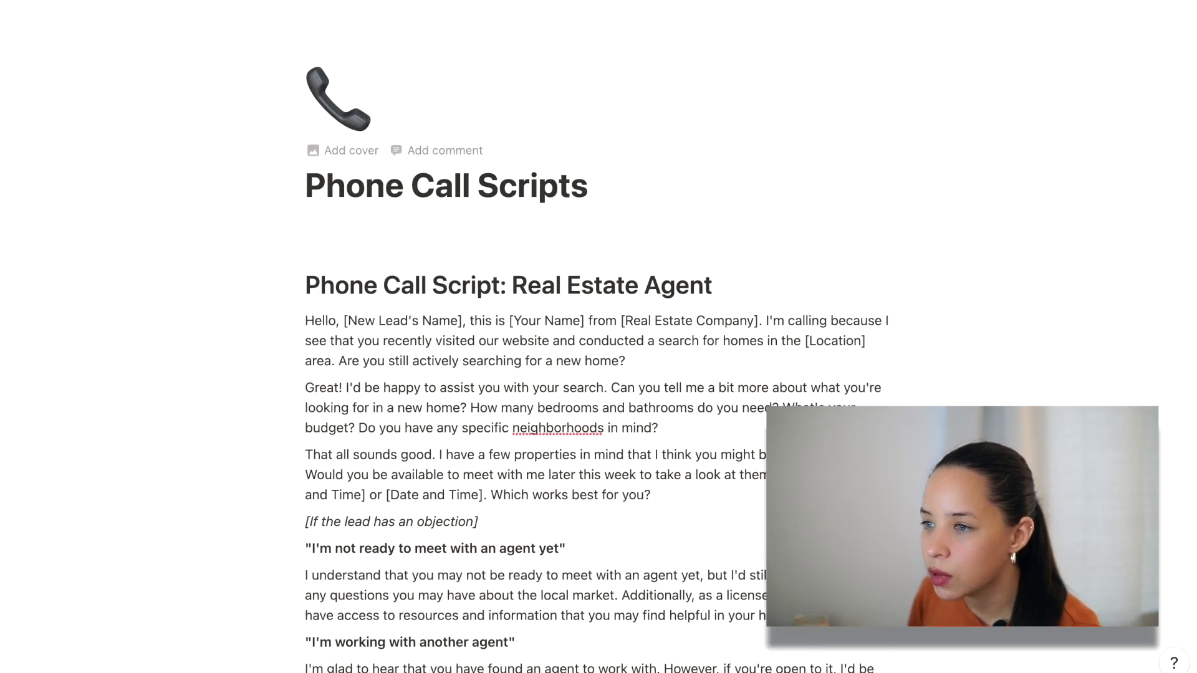
{"action": "scroll", "coordinate": [588, 483], "scroll_direction": "down", "scroll_amount": 7}
{"action": "scroll", "coordinate": [612, 486], "scroll_direction": "up", "scroll_amount": 7}
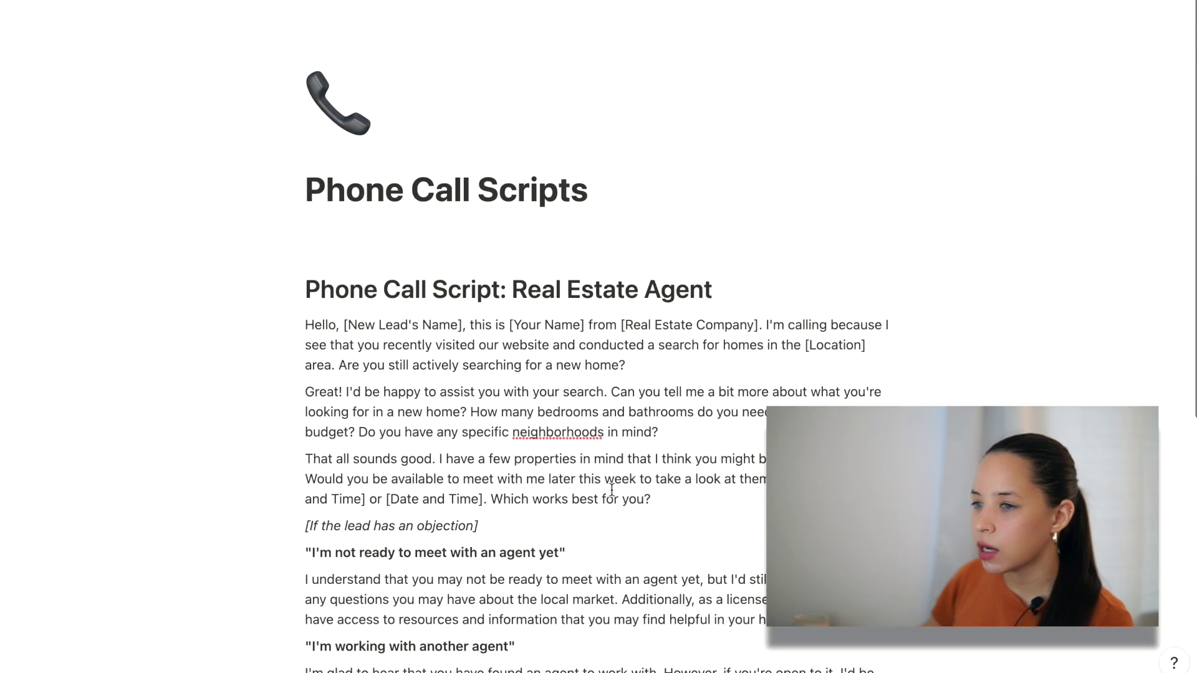
{"action": "scroll", "coordinate": [611, 489], "scroll_direction": "down", "scroll_amount": 7}
- Have Notion AI write a script suggesting a price reduction to a seller whose listing has no showings, and keep it
{"action": "left_click", "coordinate": [611, 564]}
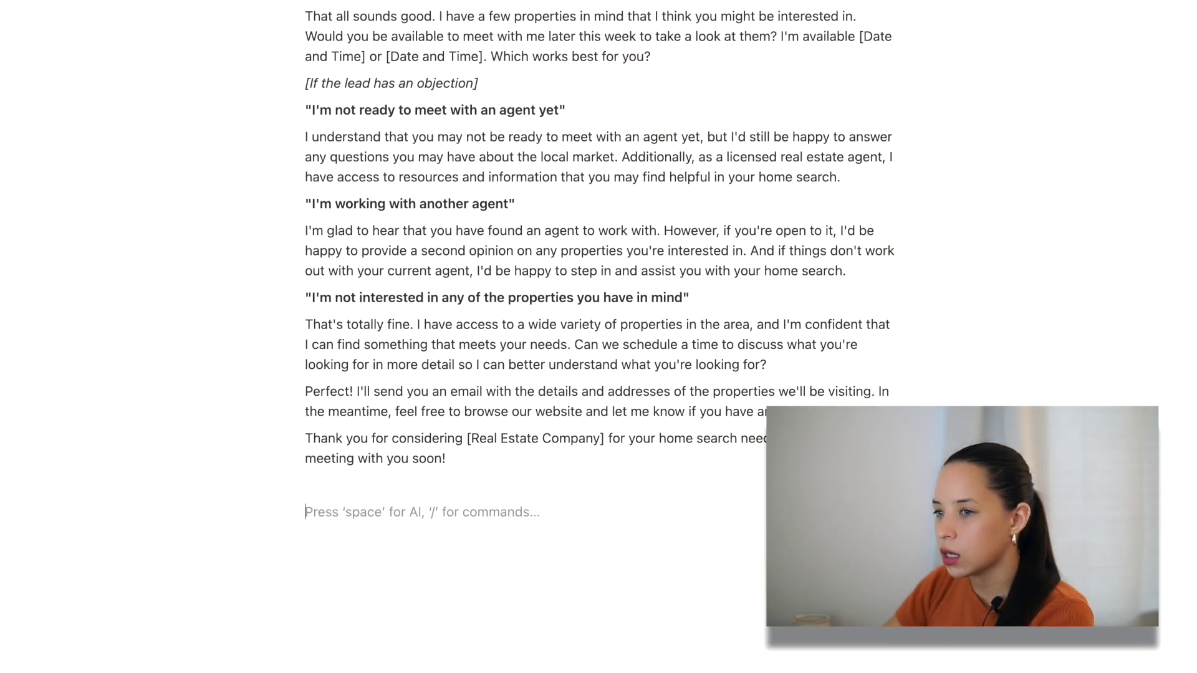
{"action": "key", "text": "space"}
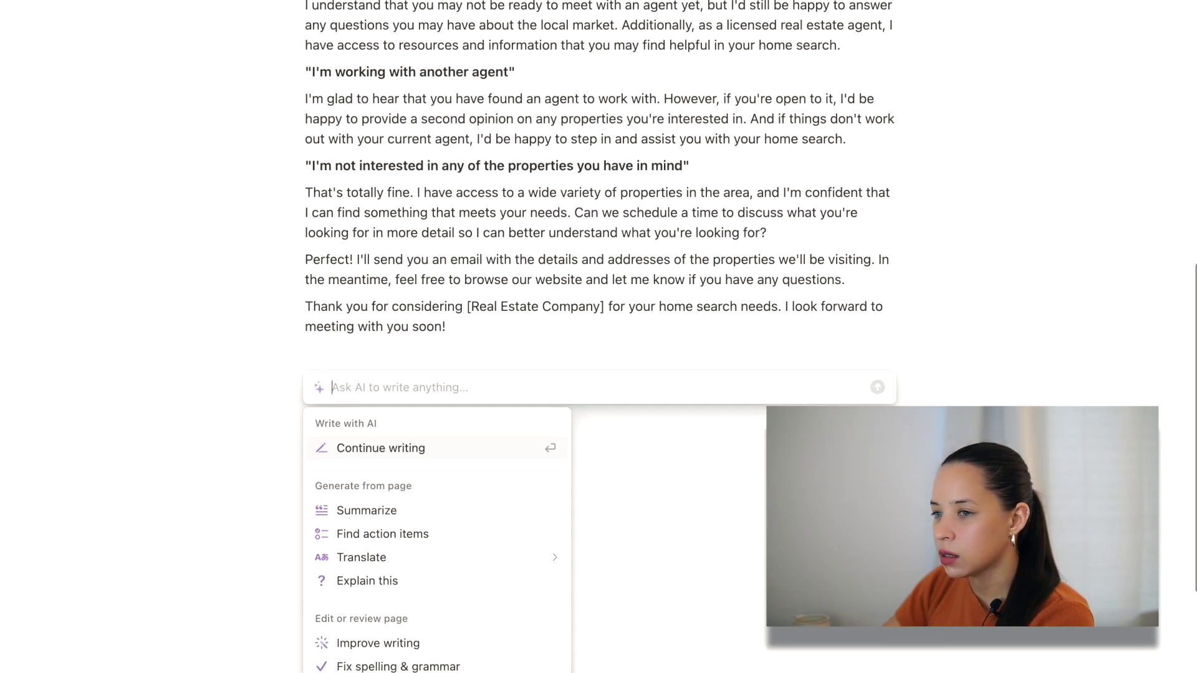
{"action": "type", "text": "write a phibe"}
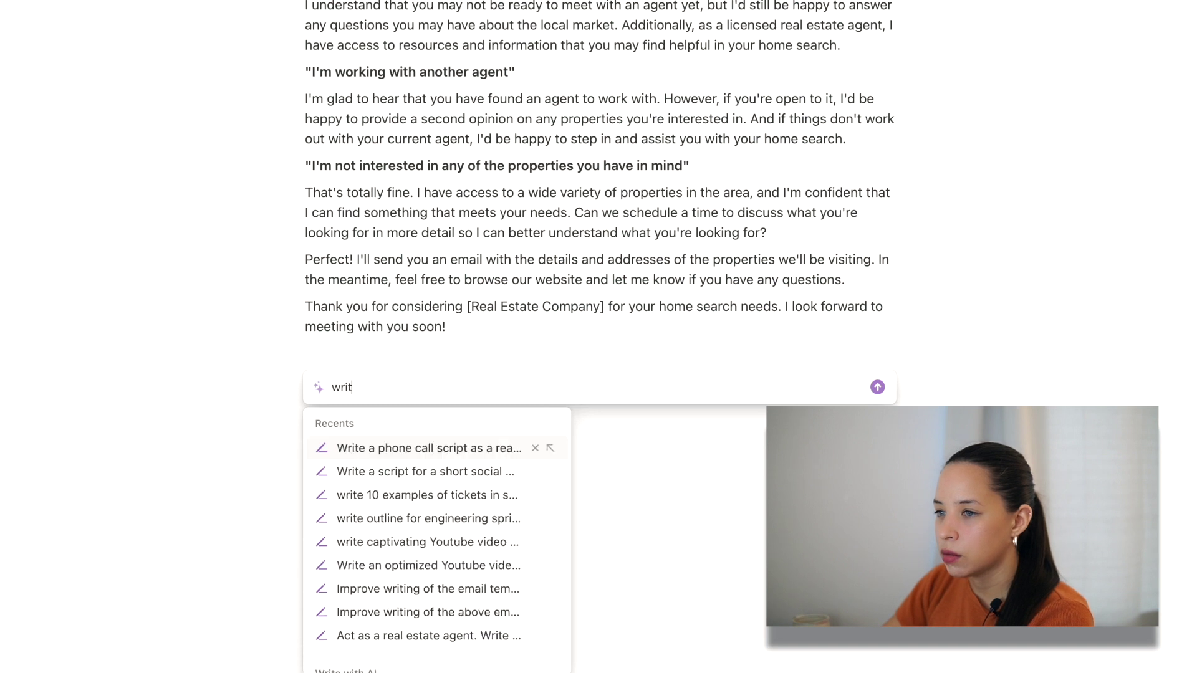
{"action": "key", "text": "BackSpace"}
{"action": "key", "text": "BackSpace"}
{"action": "key", "text": "BackSpace"}
{"action": "type", "text": "one script "}
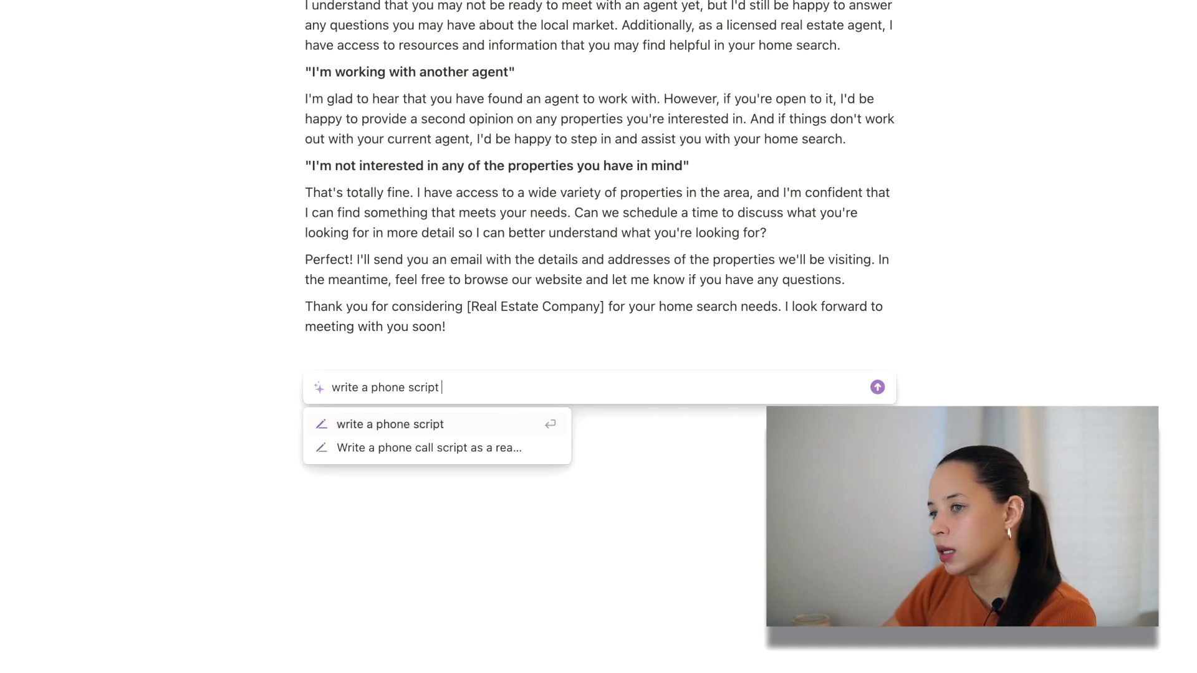
{"action": "type", "text": "as a real e"}
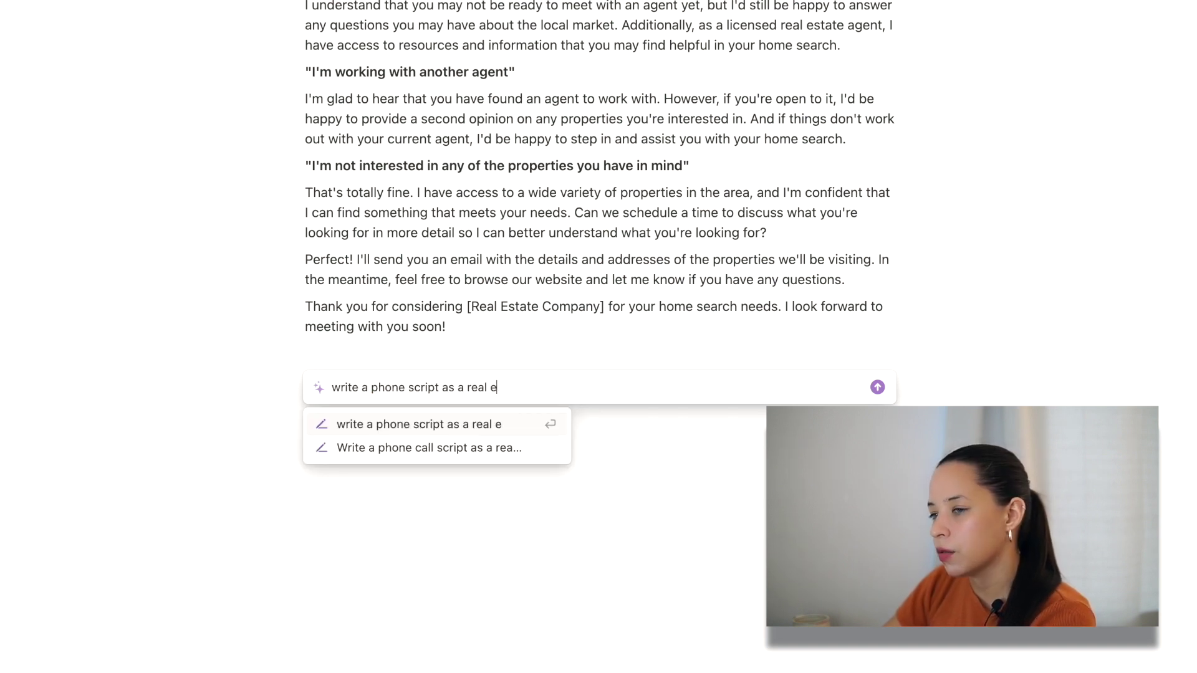
{"action": "type", "text": "state agent for"}
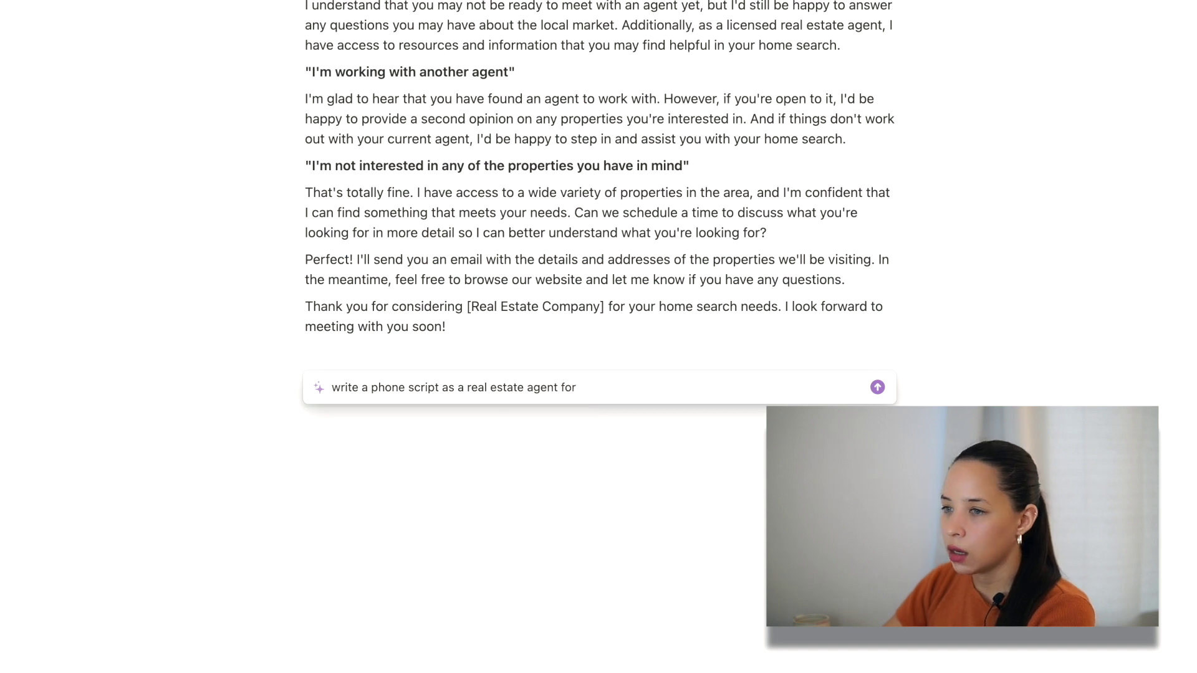
{"action": "key", "text": "BackSpace"}
{"action": "key", "text": "BackSpace"}
{"action": "key", "text": "BackSpace"}
{"action": "type", "text": "when loo"}
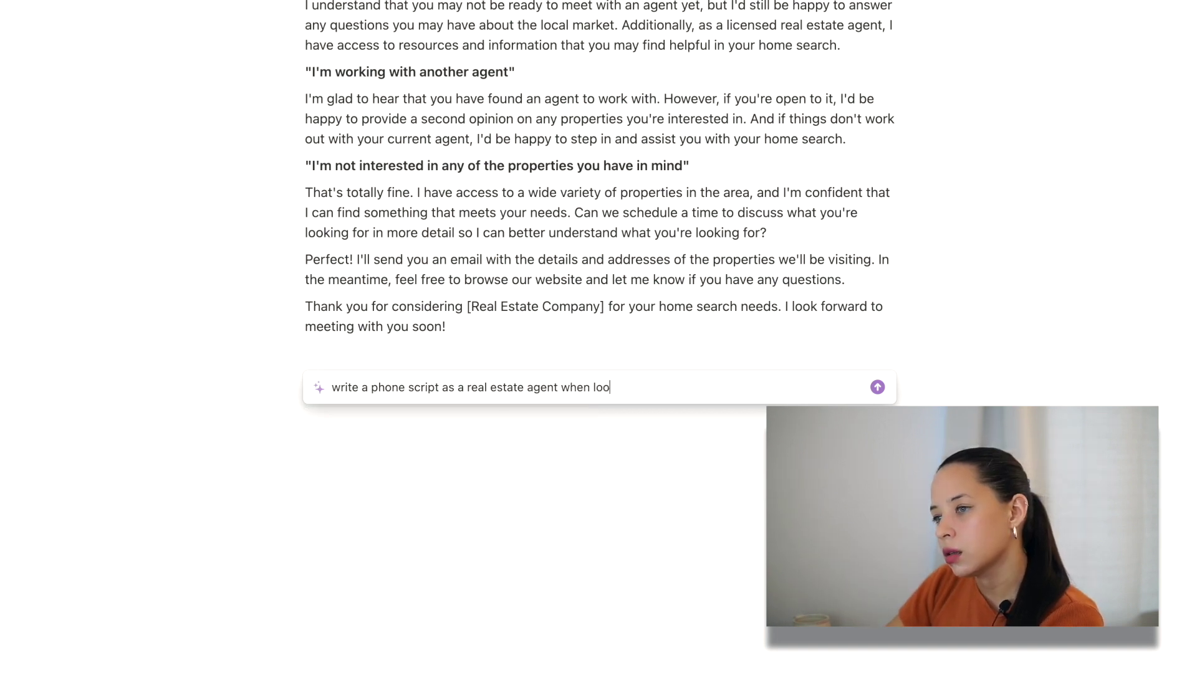
{"action": "type", "text": "king to"}
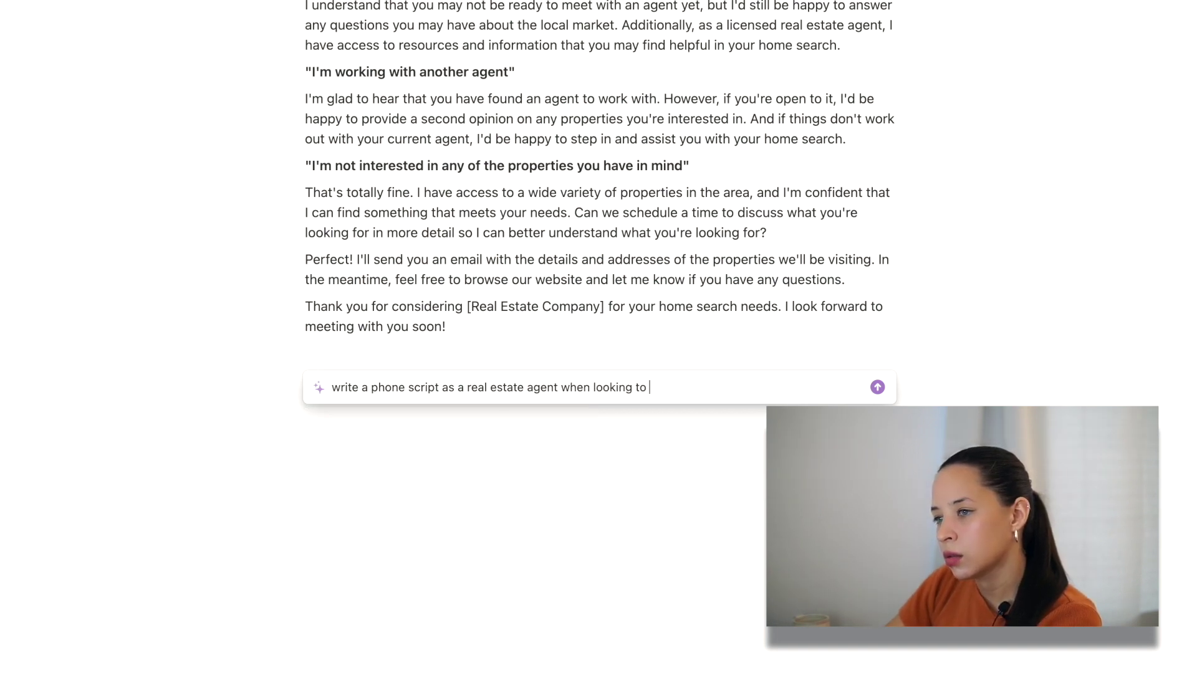
{"action": "key", "text": "BackSpace"}
{"action": "key", "text": "BackSpace"}
{"action": "key", "text": "BackSpace"}
{"action": "key", "text": "BackSpace"}
{"action": "key", "text": "BackSpace"}
{"action": "key", "text": "BackSpace"}
{"action": "key", "text": "BackSpace"}
{"action": "key", "text": "BackSpace"}
{"action": "key", "text": "BackSpace"}
{"action": "key", "text": "BackSpace"}
{"action": "key", "text": "BackSpace"}
{"action": "type", "text": "su"}
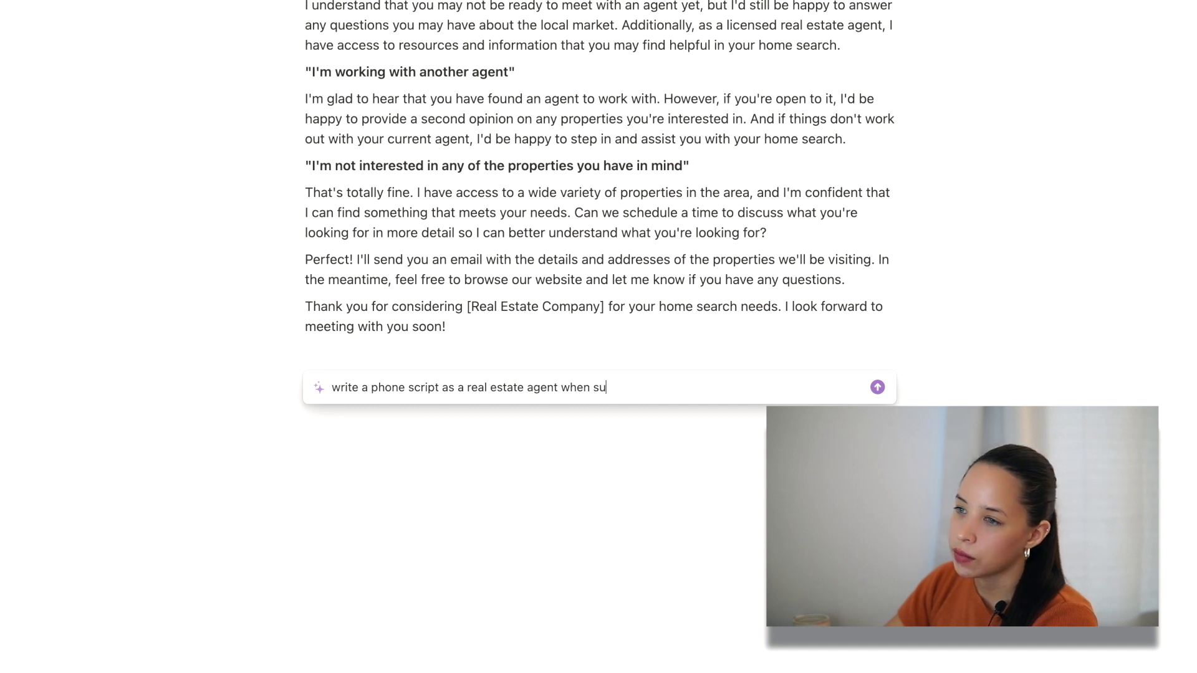
{"action": "type", "text": "ggesting a p"}
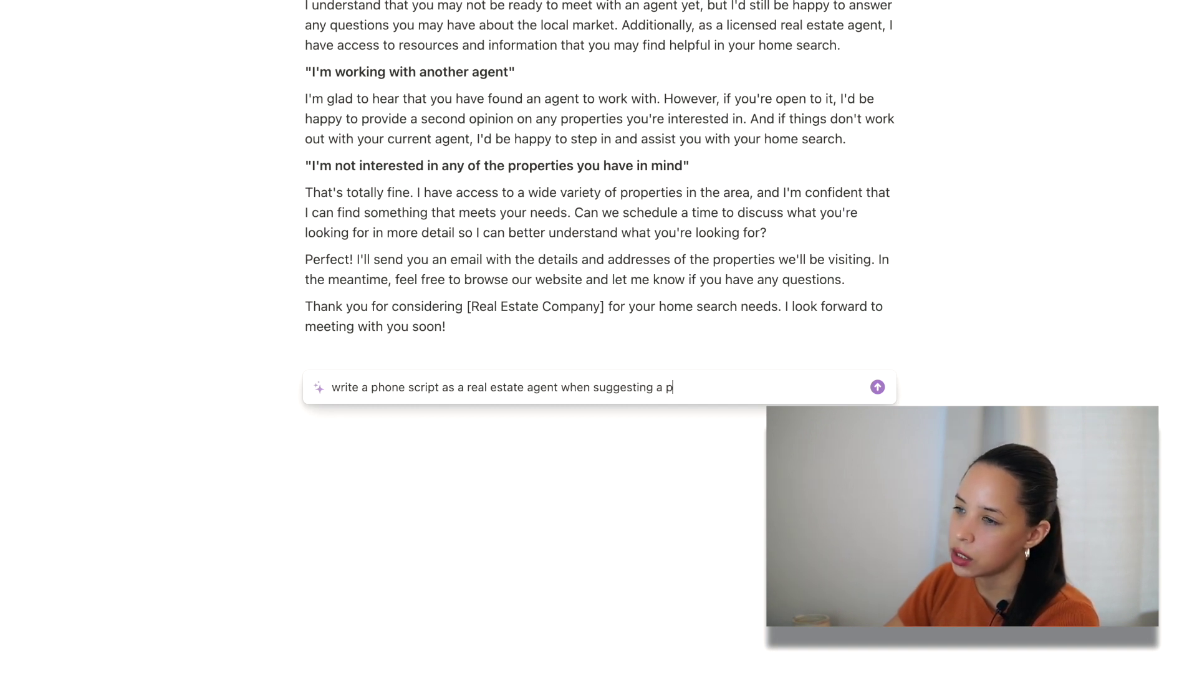
{"action": "type", "text": "rice reduction to a seller client. The ra"}
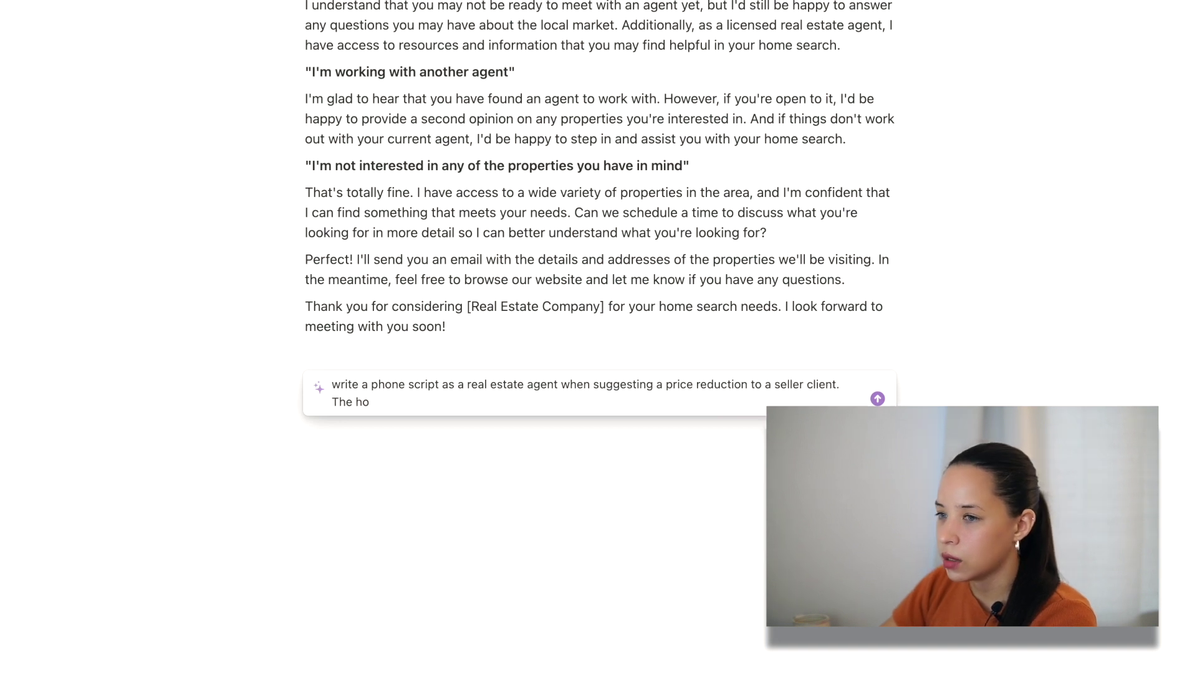
{"action": "key", "text": "BackSpace"}
{"action": "key", "text": "BackSpace"}
{"action": "type", "text": "listing "}
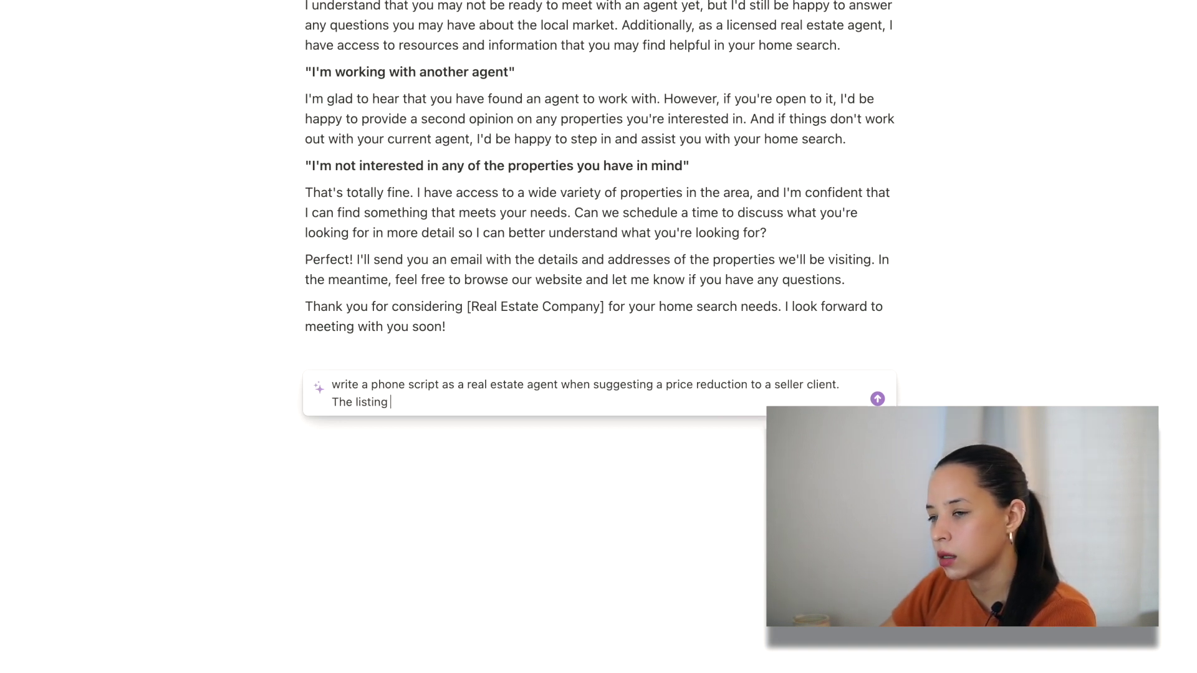
{"action": "type", "text": "hasn't had an"}
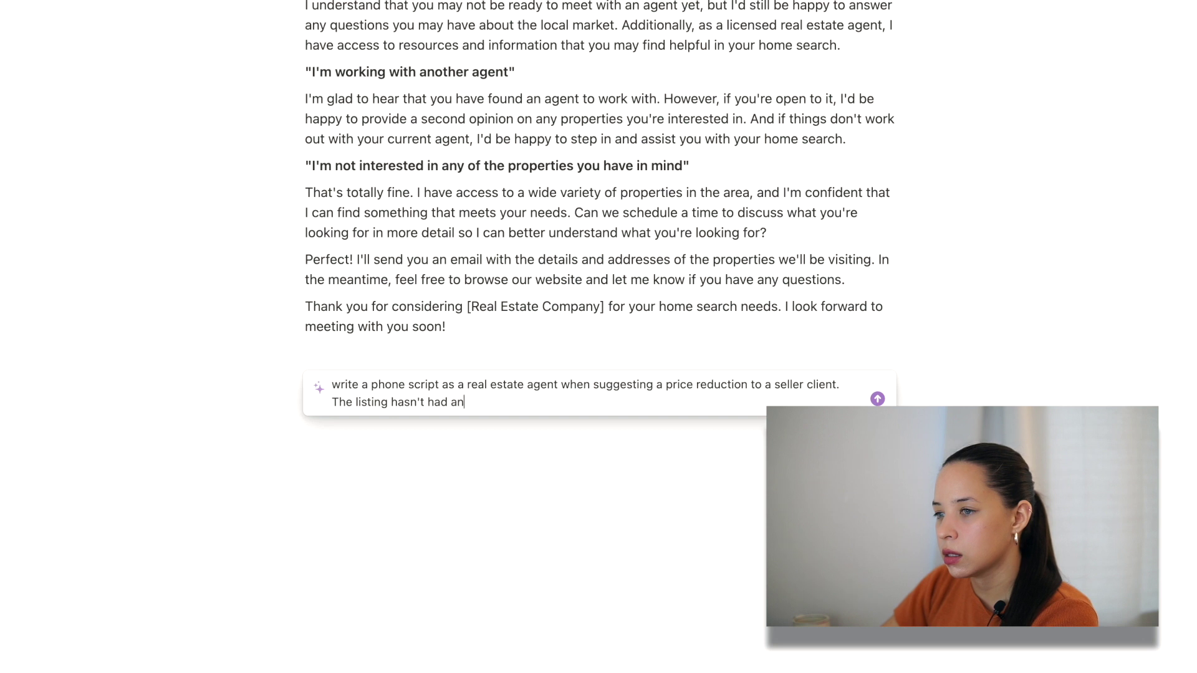
{"action": "type", "text": "y showings in a"}
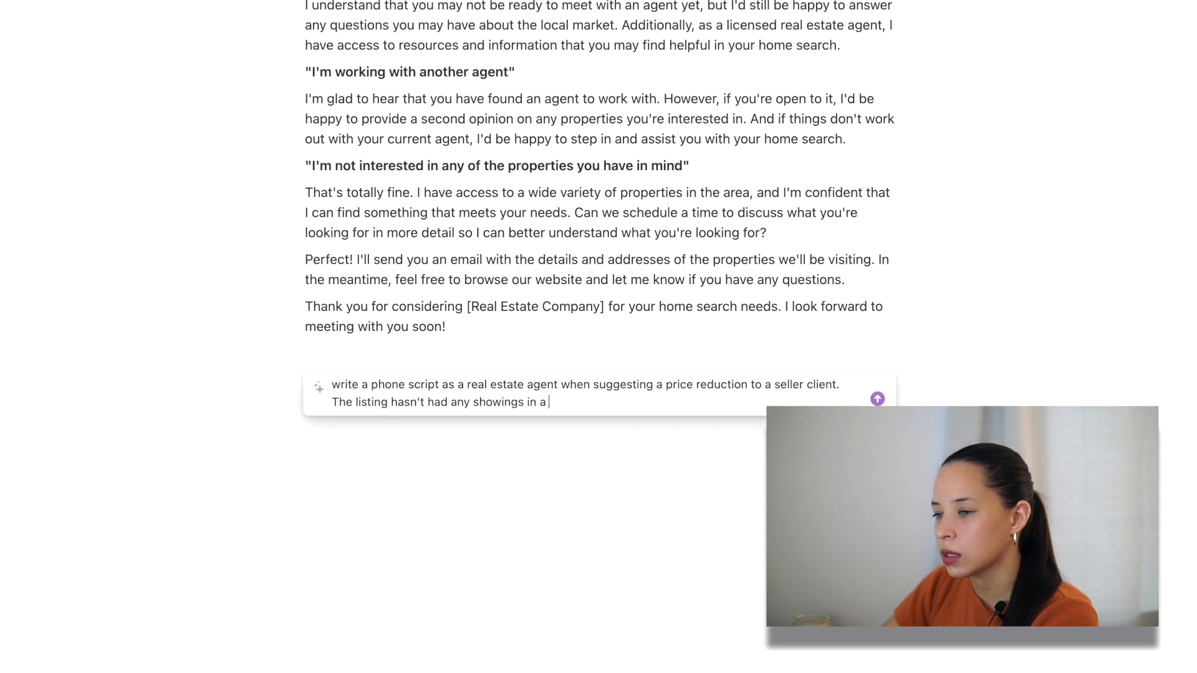
{"action": "key", "text": "Return"}
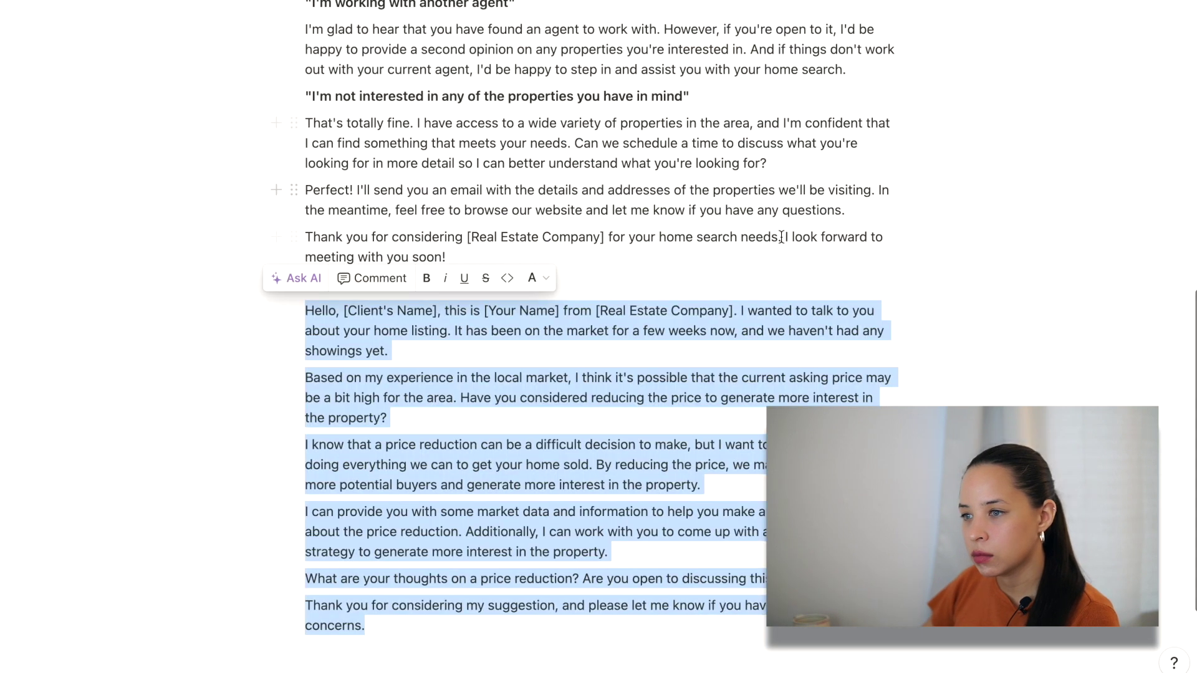
{"action": "left_click", "coordinate": [781, 236]}
- Scroll down to review the price-reduction script, which ends with an offer to answer questions or concerns
{"action": "scroll", "coordinate": [785, 377], "scroll_direction": "down", "scroll_amount": 2}
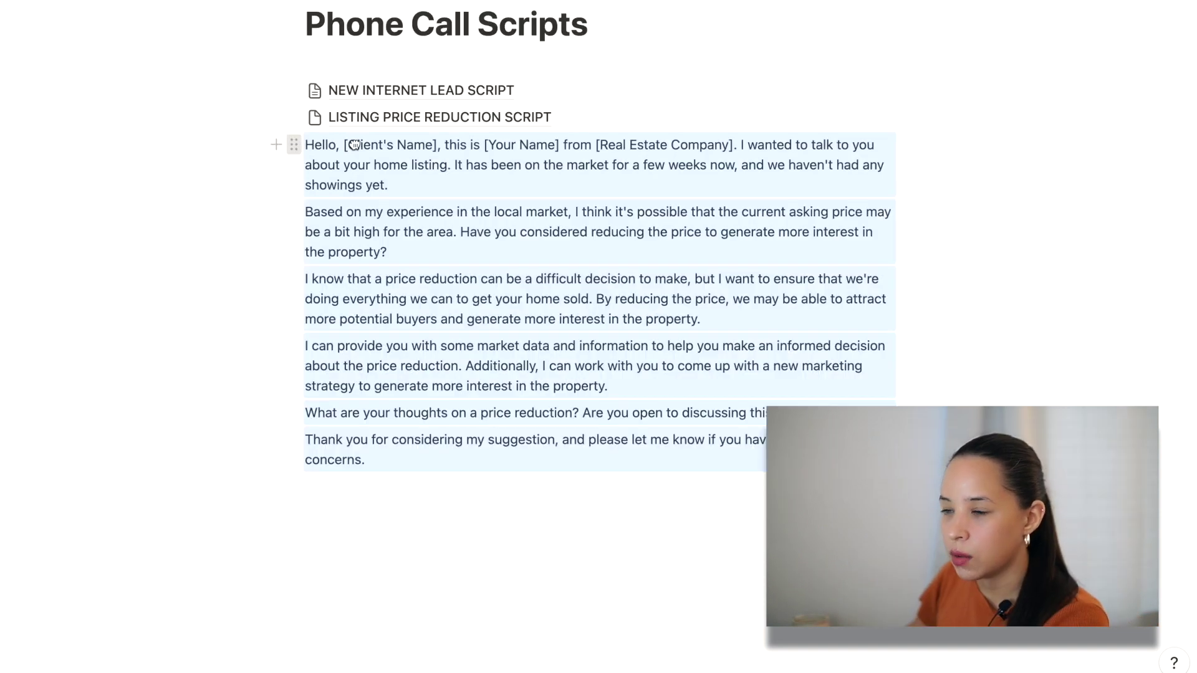
- Leave the internet lead script for the Ultimate Agent Hub and scroll down to its productivity pages
{"action": "left_click_drag", "start_coordinate": [355, 144], "coordinate": [357, 128]}
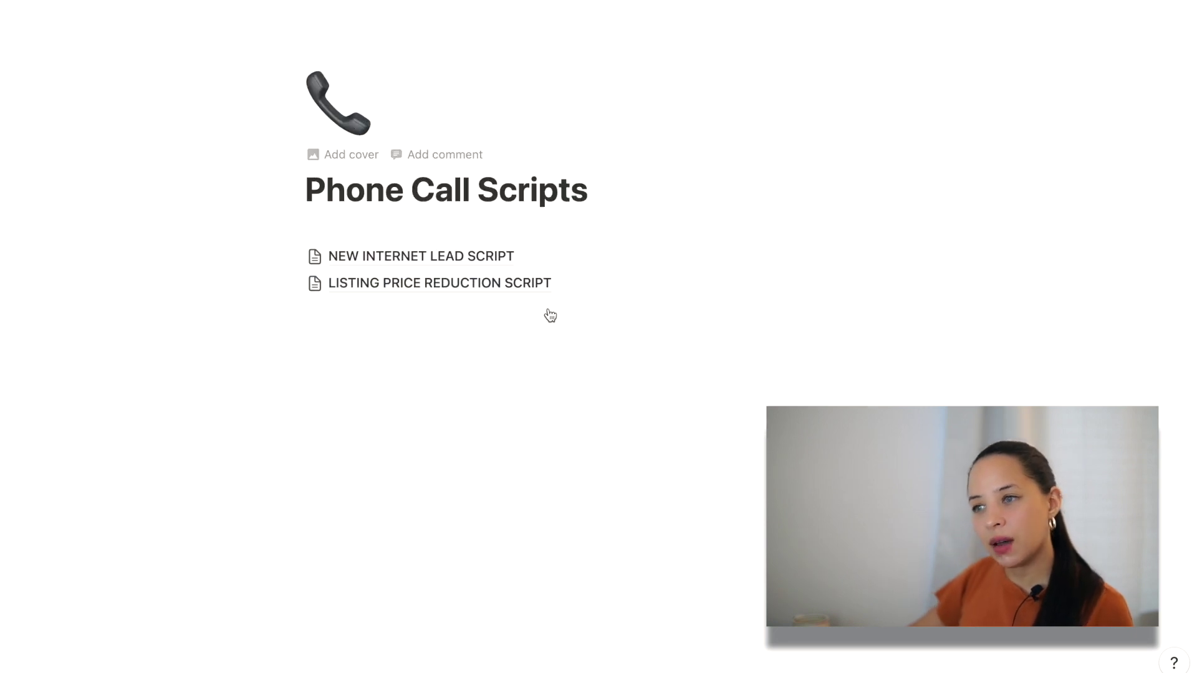
{"action": "left_click", "coordinate": [563, 254]}
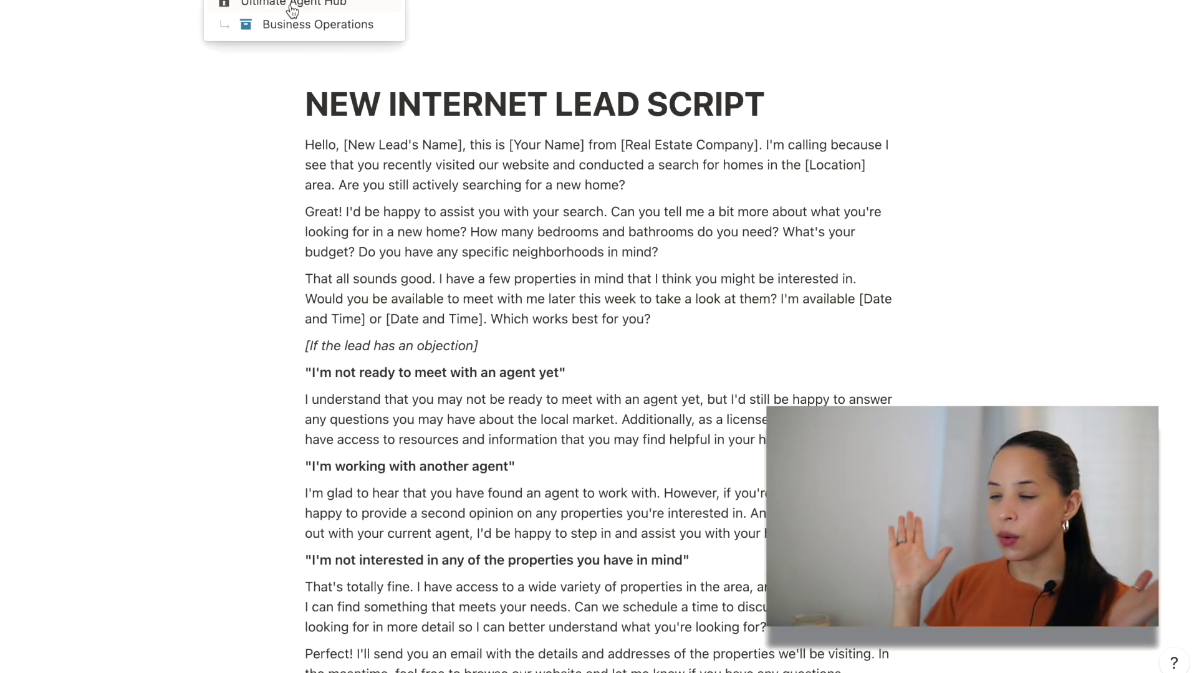
{"action": "left_click", "coordinate": [171, 13]}
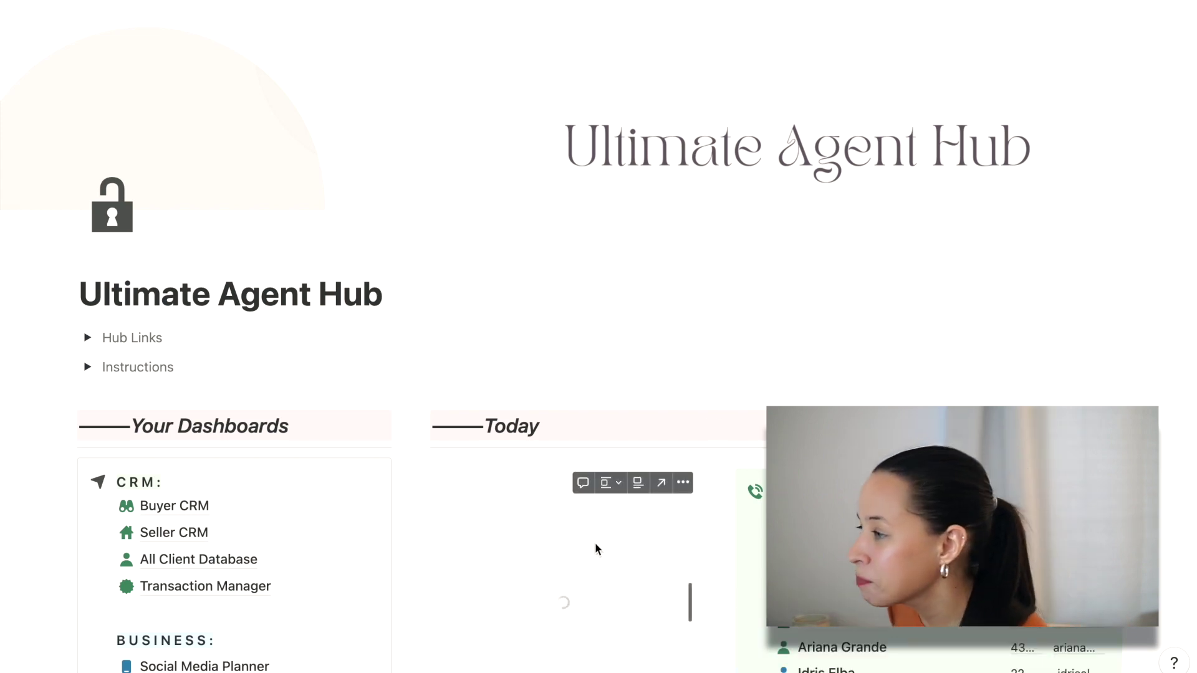
{"action": "scroll", "coordinate": [566, 432], "scroll_direction": "down", "scroll_amount": 4}
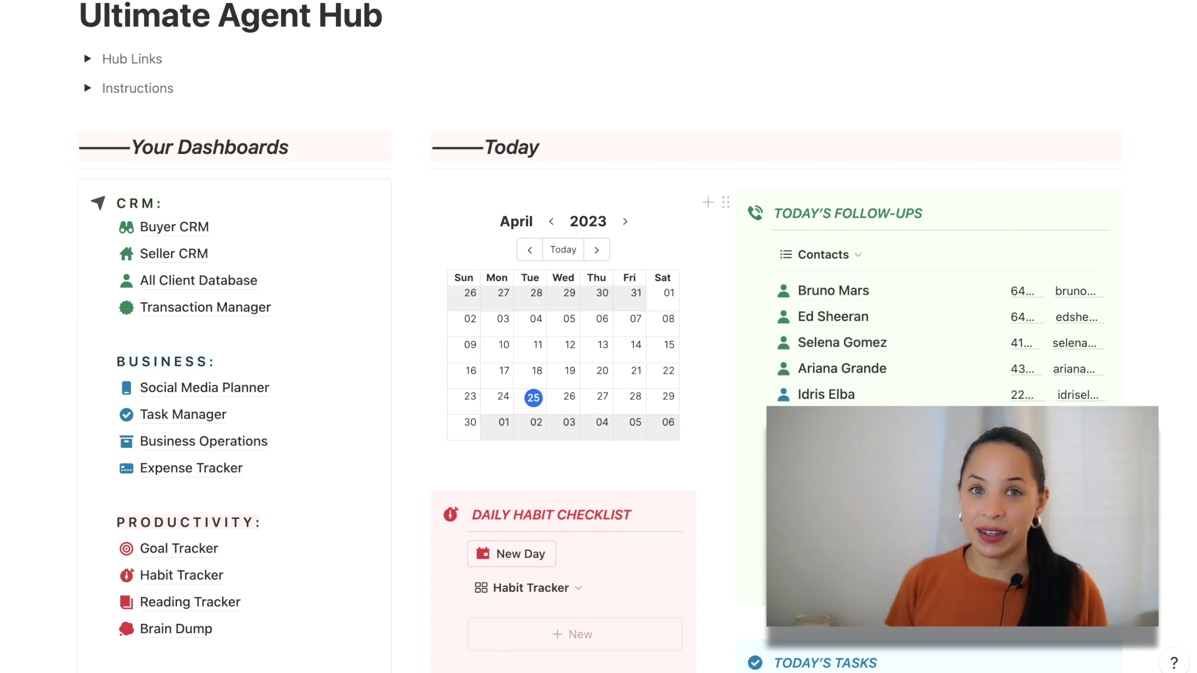
- Open Brain Dump and enter /page on a new line below Thoughts & Notes
{"action": "left_click", "coordinate": [176, 628]}
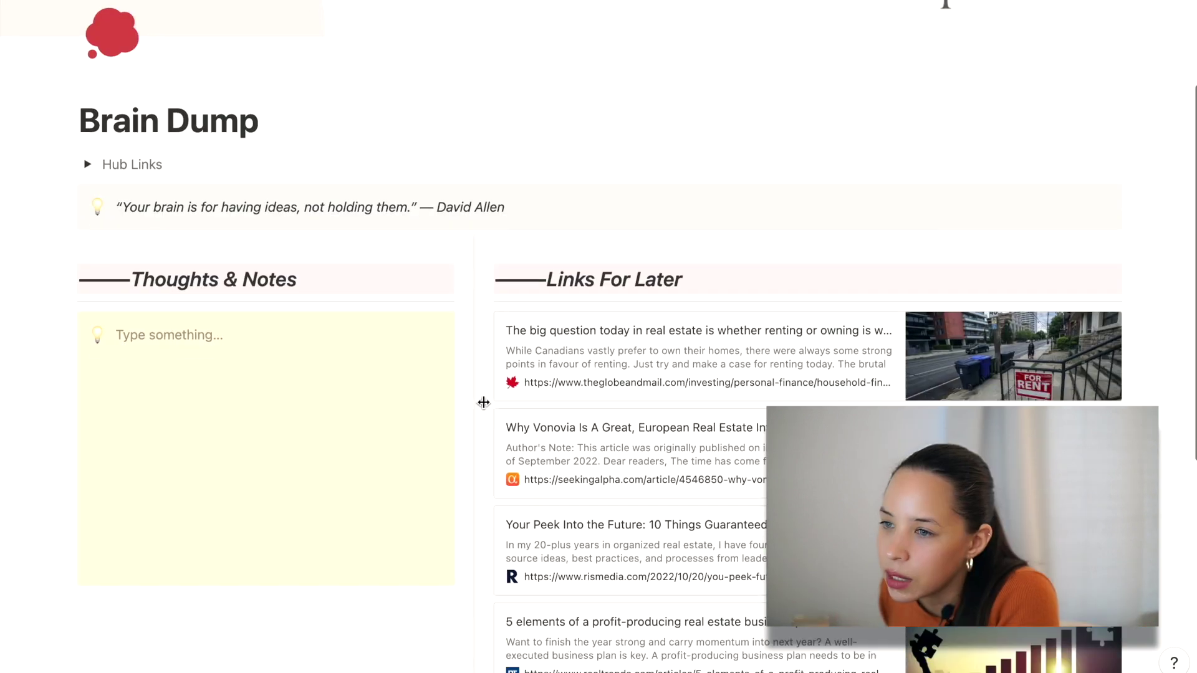
{"action": "scroll", "coordinate": [151, 387], "scroll_direction": "down", "scroll_amount": 5}
{"action": "left_click", "coordinate": [151, 387]}
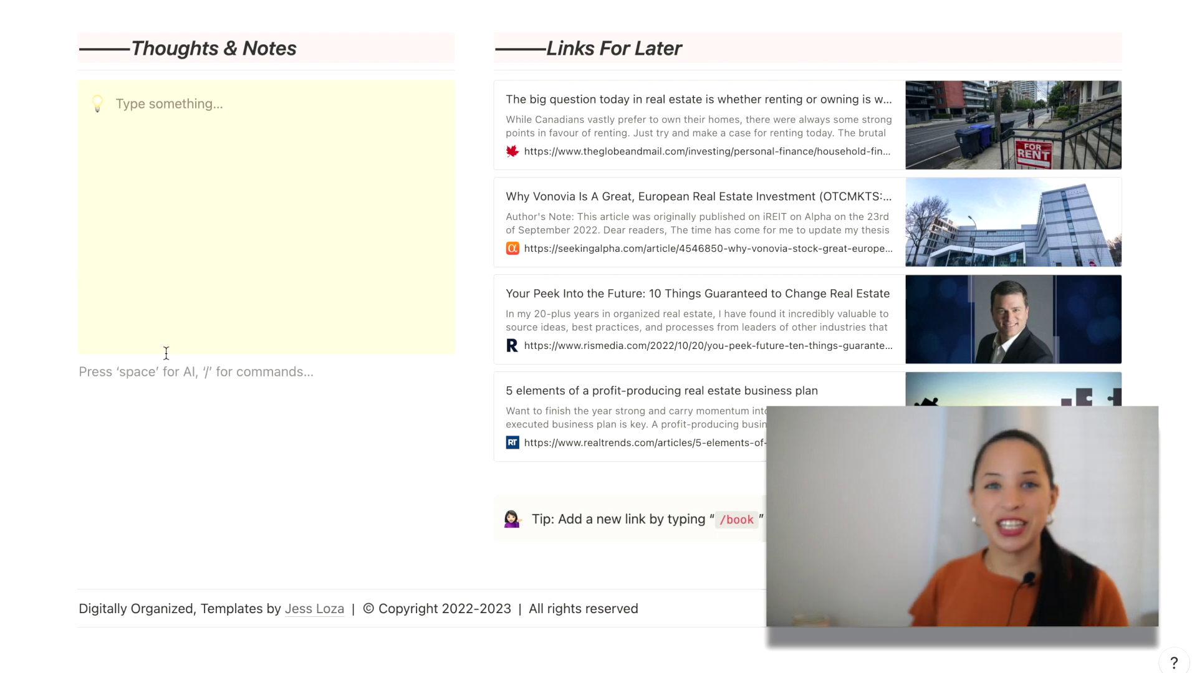
{"action": "scroll", "coordinate": [166, 350], "scroll_direction": "up", "scroll_amount": 5}
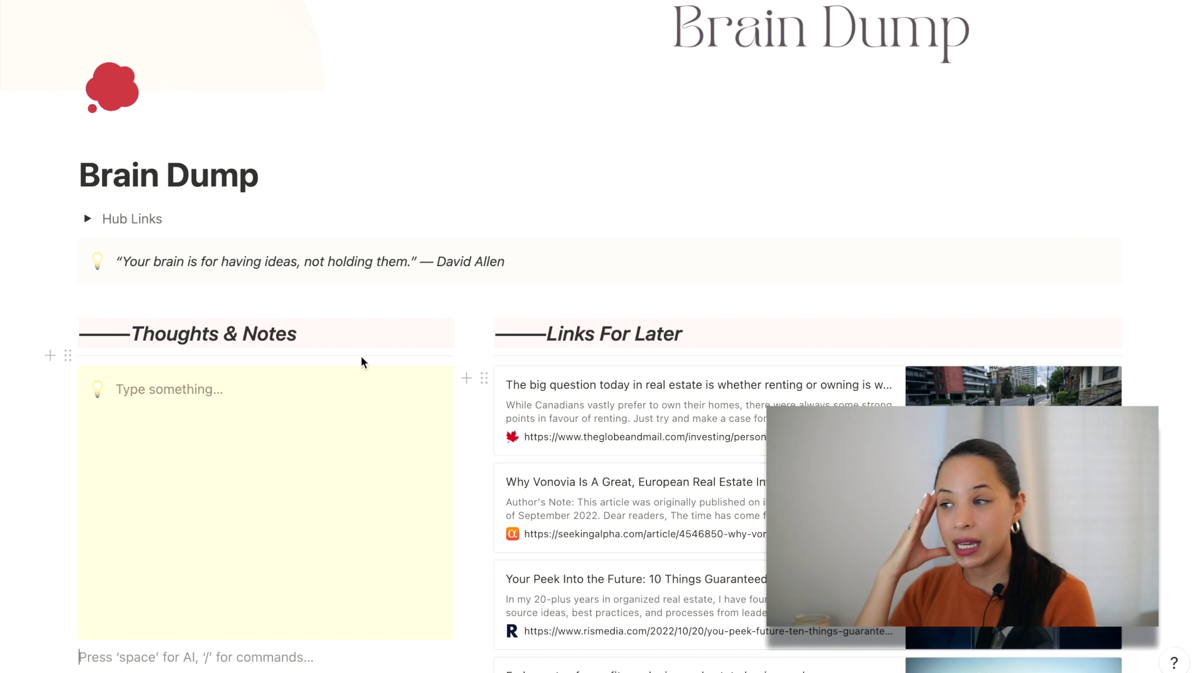
{"action": "scroll", "coordinate": [360, 355], "scroll_direction": "down", "scroll_amount": 5}
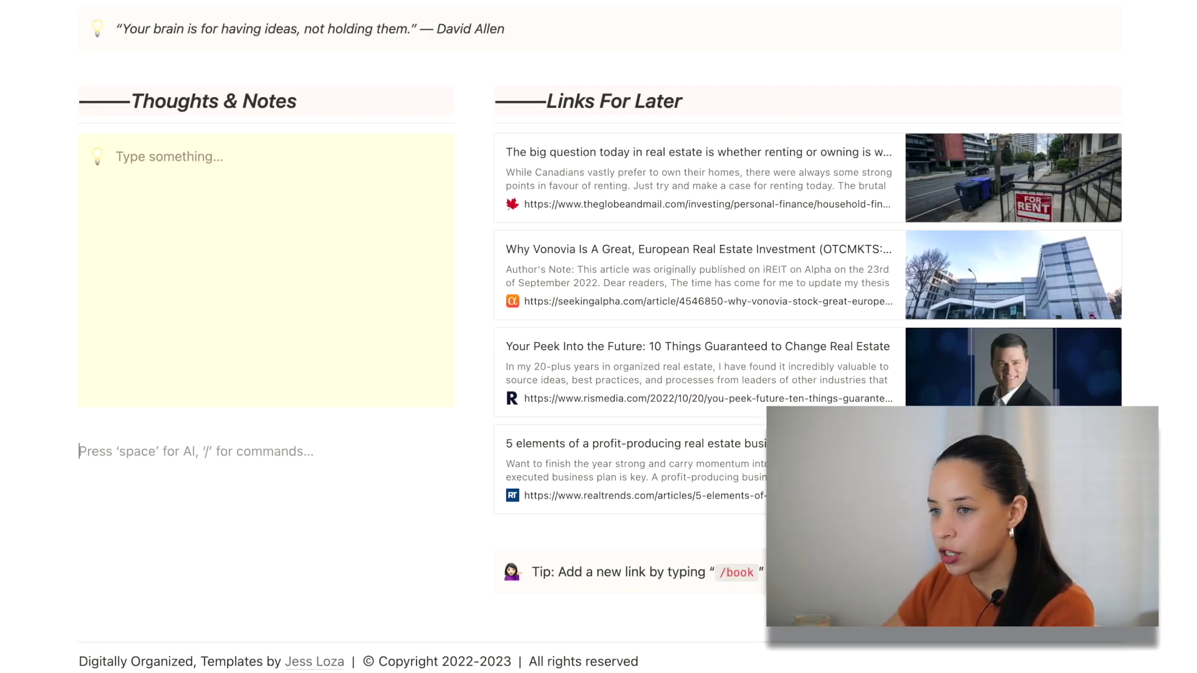
{"action": "type", "text": "/page"}
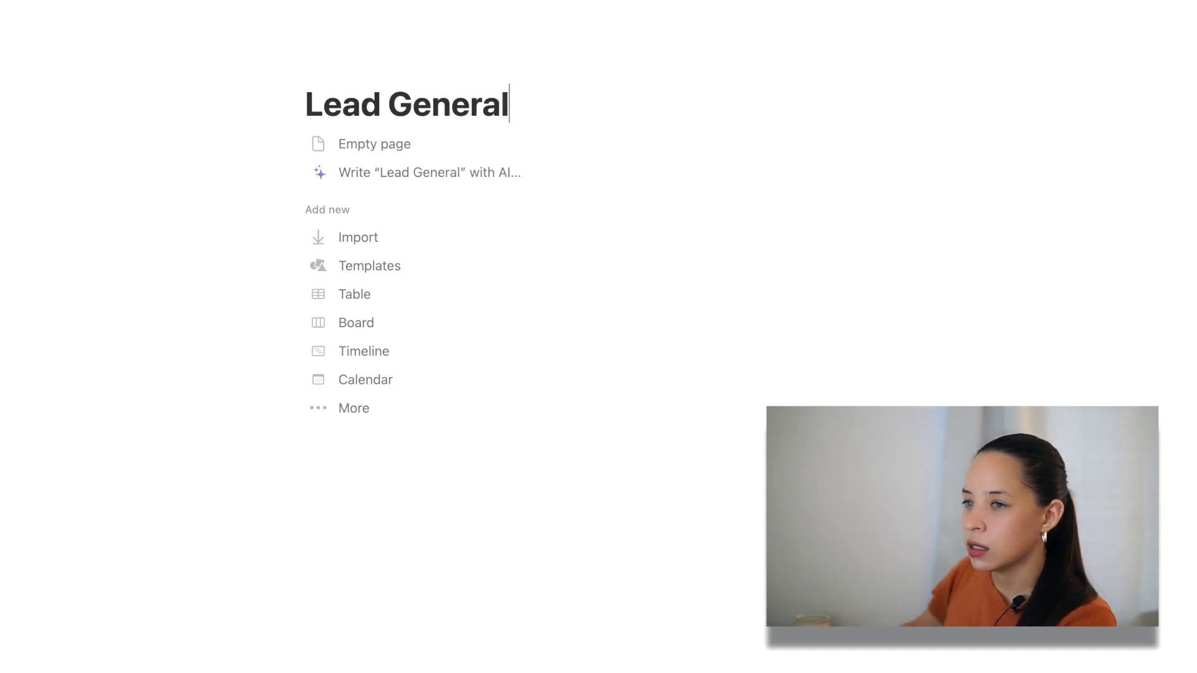
- Title the sub-page 'Lead Generation Ideas' and ask AI for new client lead ideas targeting millennials
{"action": "type", "text": "ation Ideas"}
{"action": "key", "text": "Return"}
{"action": "key", "text": "space"}
{"action": "type", "text": "Brainstorm Ideas"}
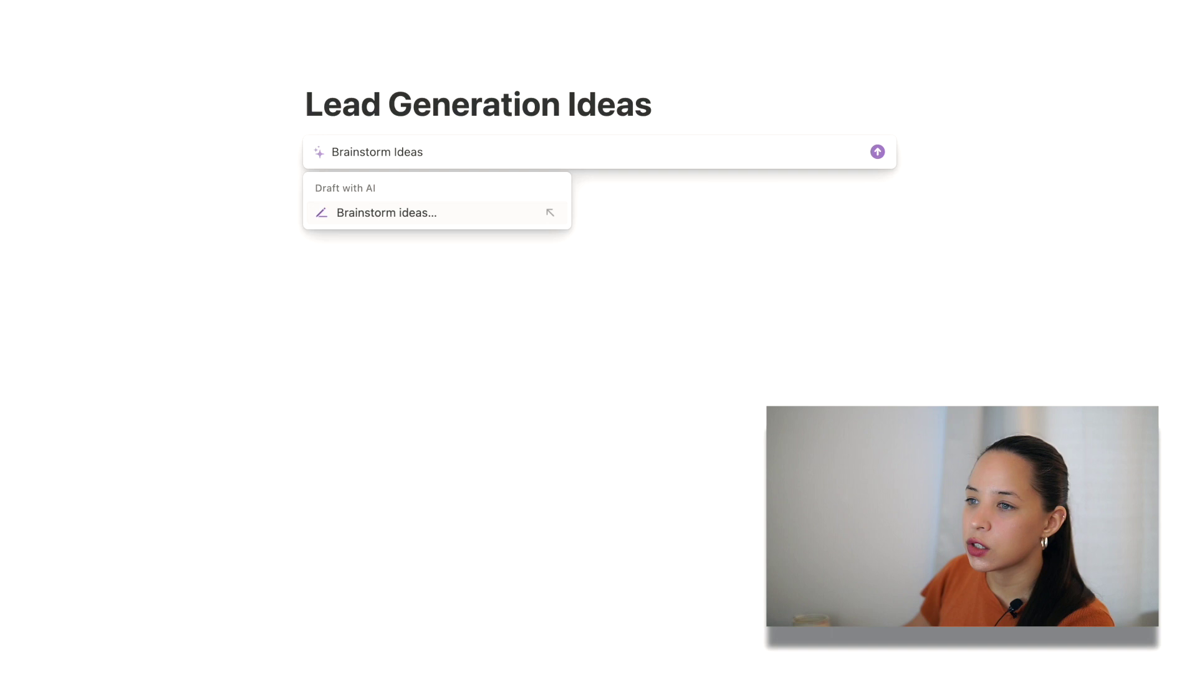
{"action": "left_click", "coordinate": [332, 152]}
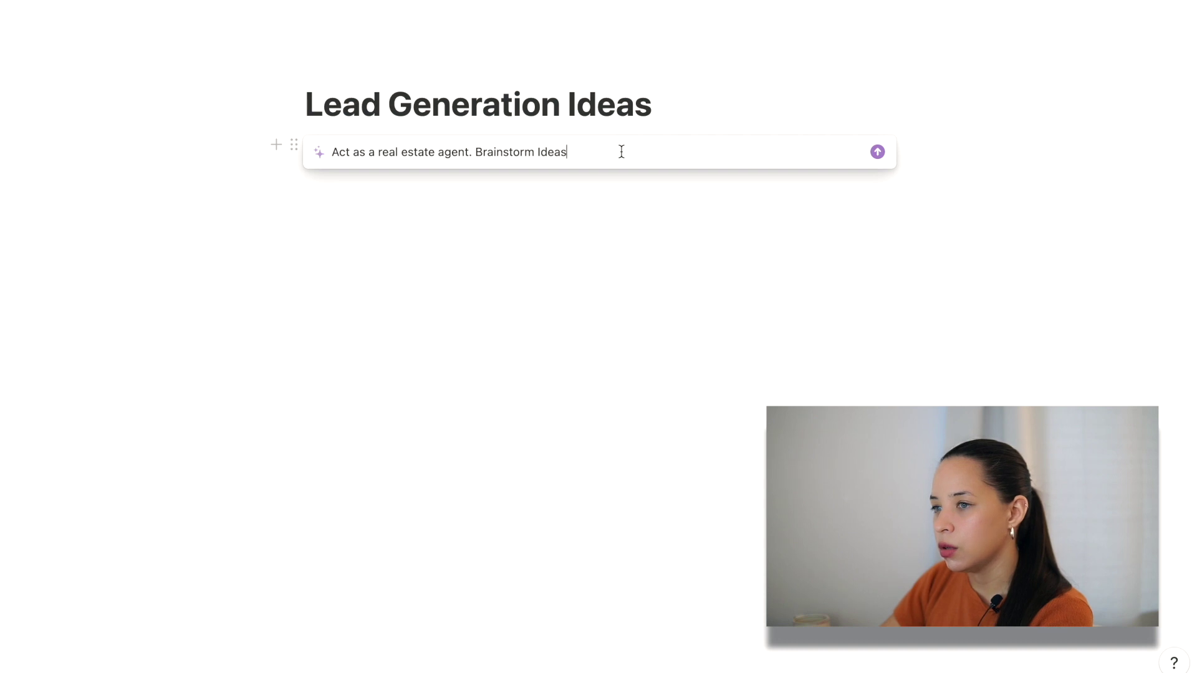
{"action": "key", "text": "BackSpace"}
{"action": "key", "text": "BackSpace"}
{"action": "key", "text": "BackSpace"}
{"action": "key", "text": "BackSpace"}
{"action": "key", "text": "BackSpace"}
{"action": "type", "text": "New Ideas for generating new "}
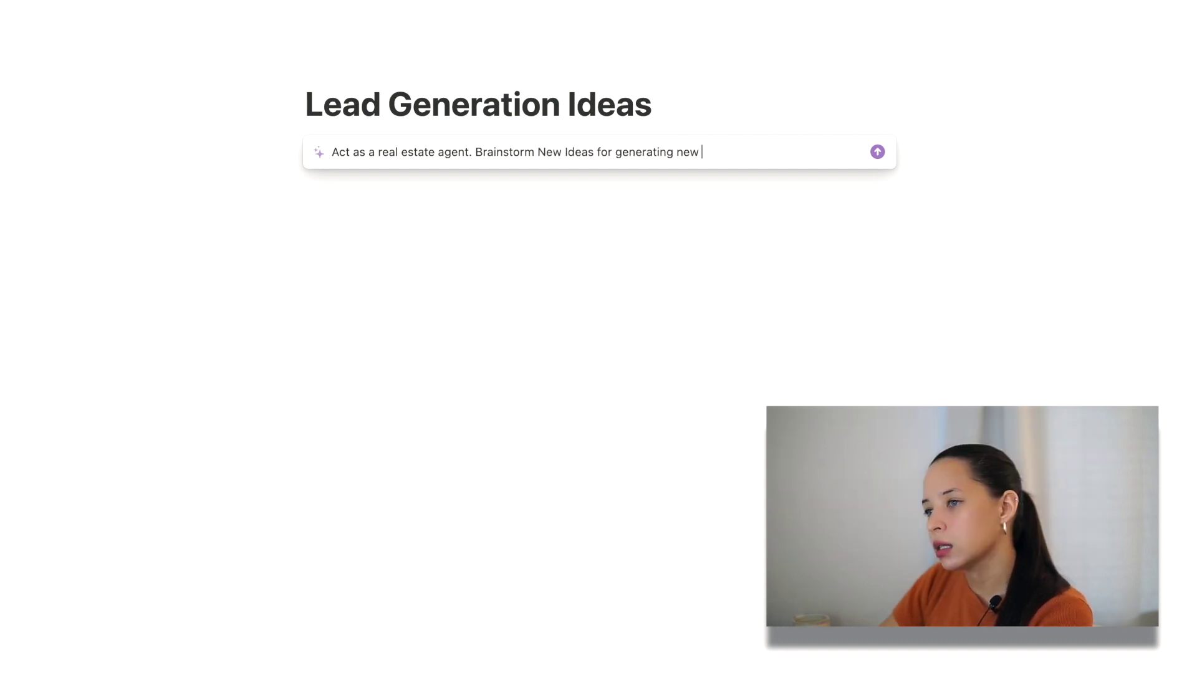
{"action": "type", "text": "client leads. "}
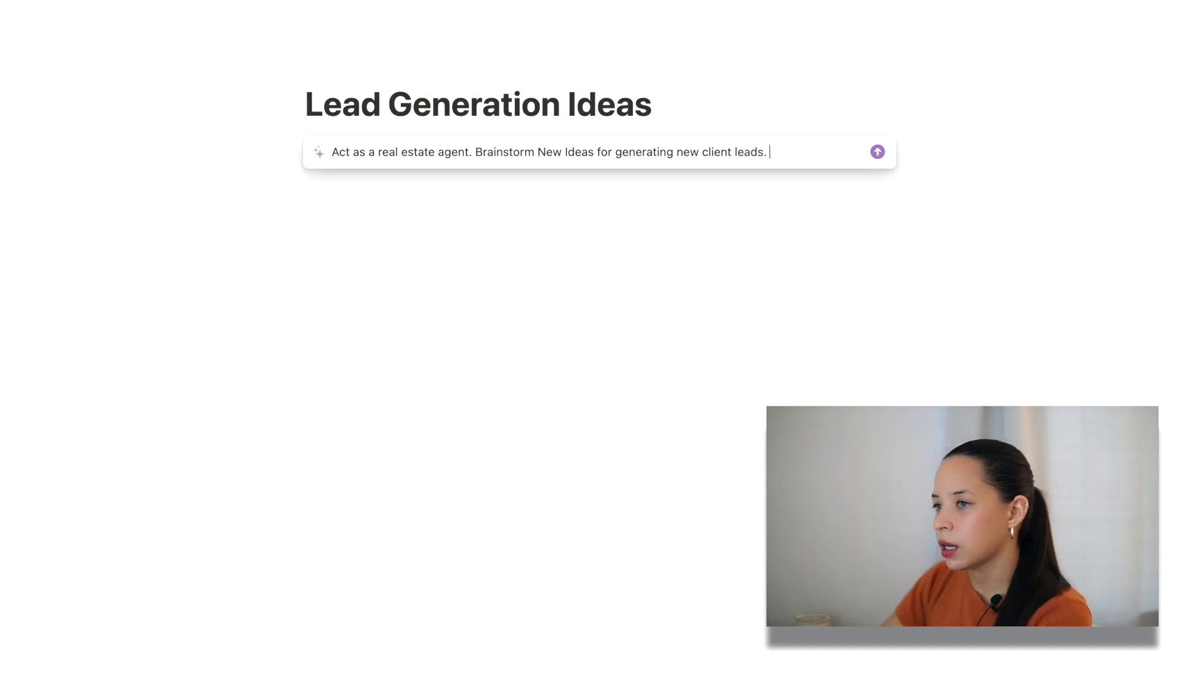
{"action": "type", "text": "Your tar"}
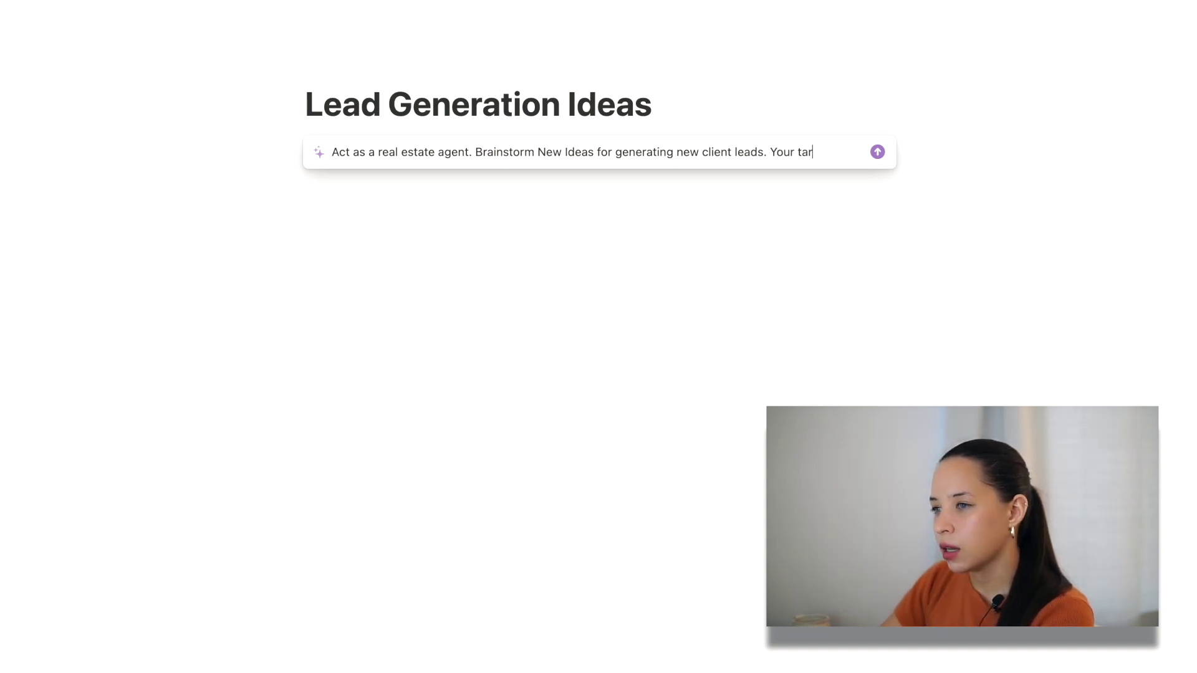
{"action": "type", "text": "get demographic are"}
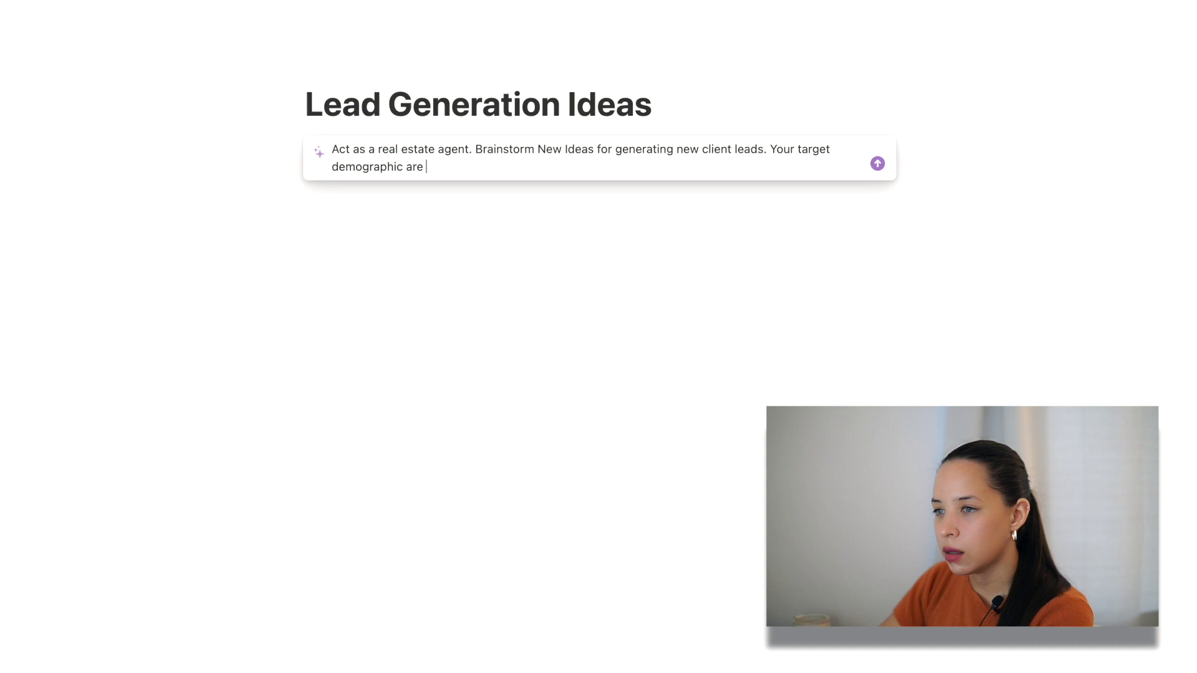
{"action": "type", "text": " millennial to"}
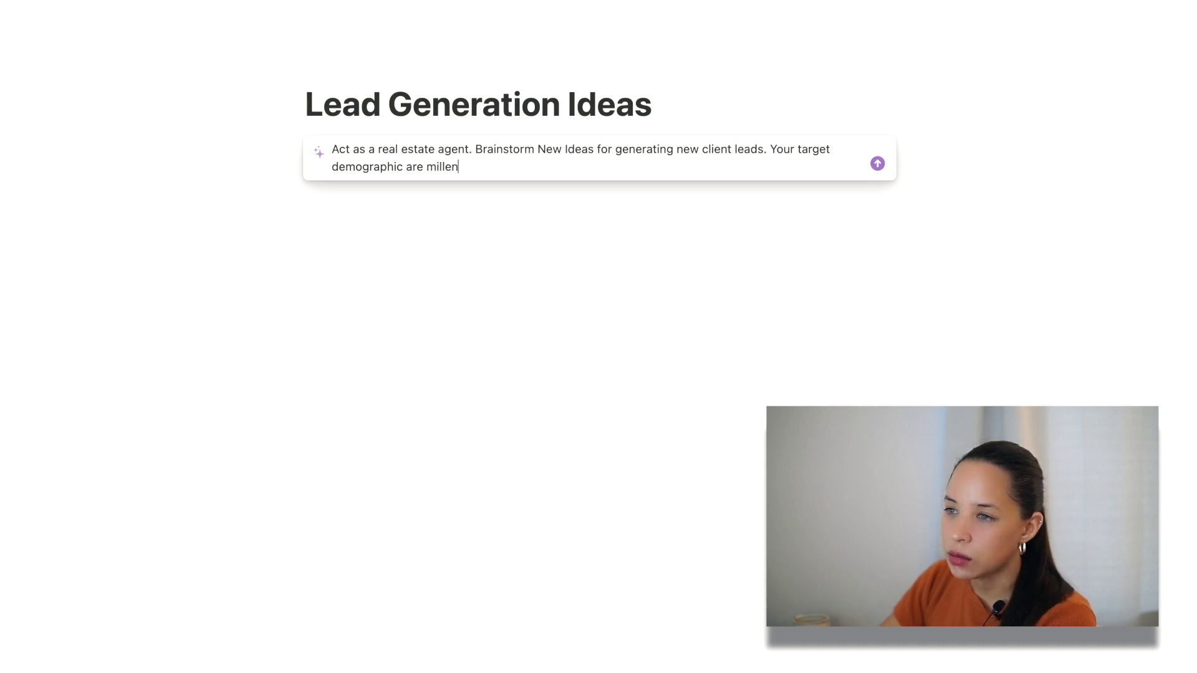
{"action": "type", "text": " middle-aged individuals looking to buy or sell in the Miami area."}
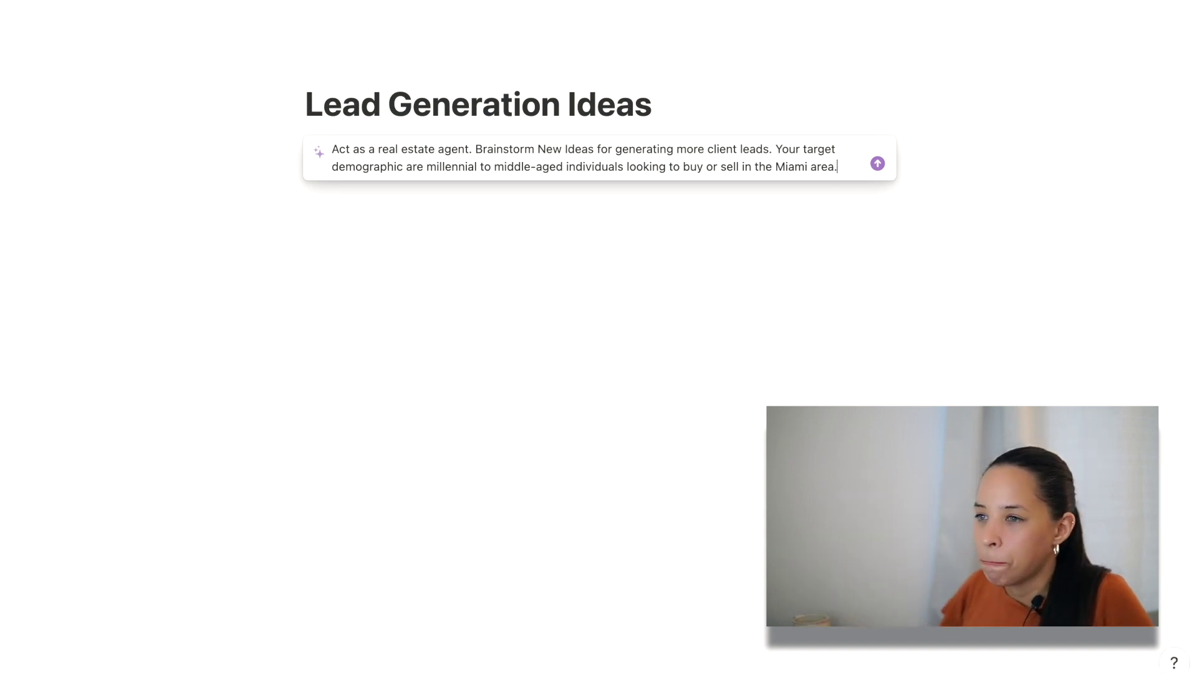
{"action": "key", "text": "Return"}
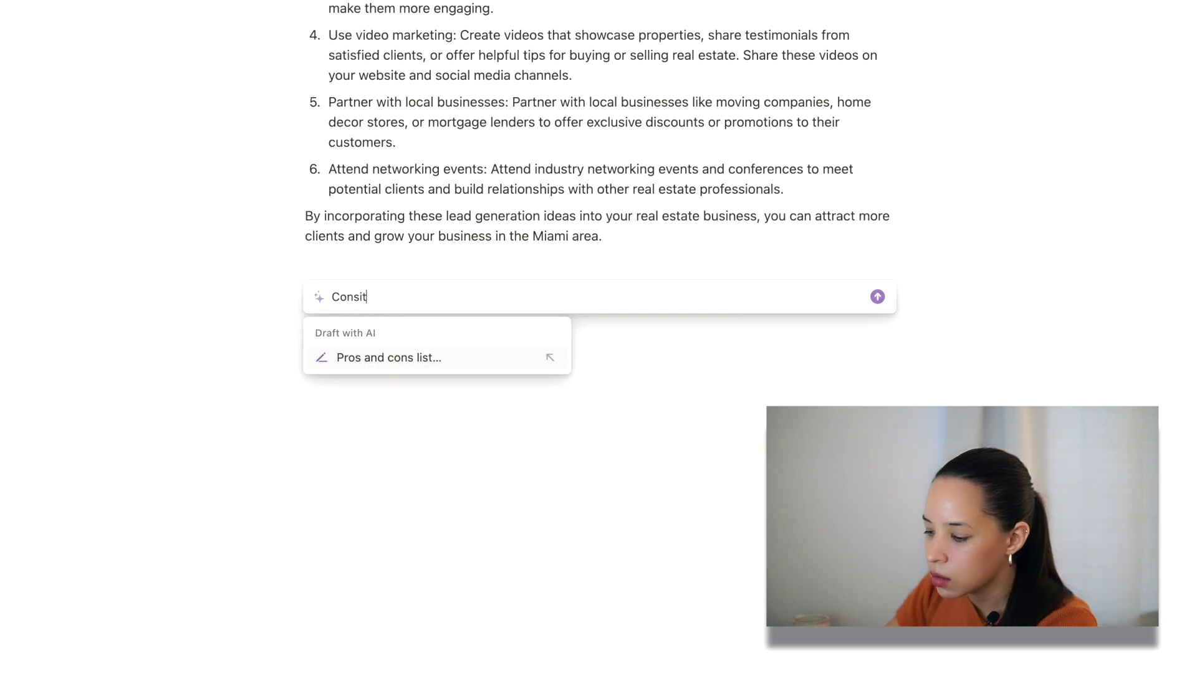
- Ask AI to continue with more uncommon lead generation ideas and keep its new list
{"action": "type", "text": "nue"}
{"action": "key", "text": "BackSpace"}
{"action": "key", "text": "BackSpace"}
{"action": "key", "text": "BackSpace"}
{"action": "key", "text": "BackSpace"}
{"action": "key", "text": "BackSpace"}
{"action": "key", "text": "BackSpace"}
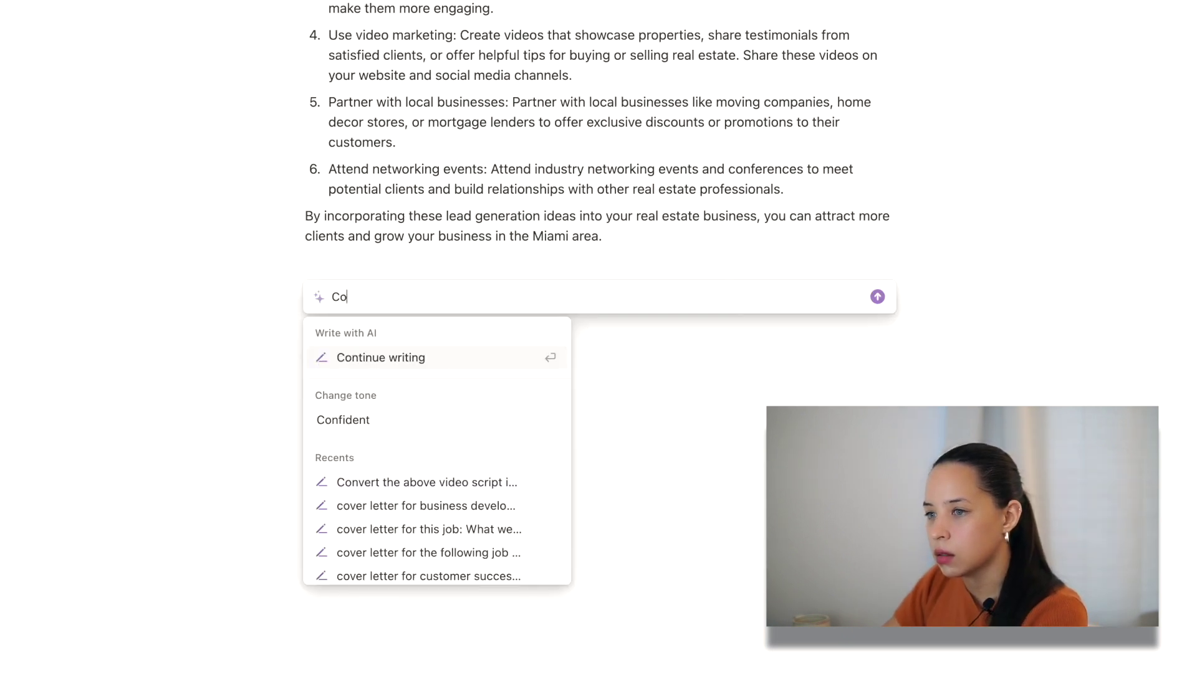
{"action": "type", "text": "ntinue generating lead"}
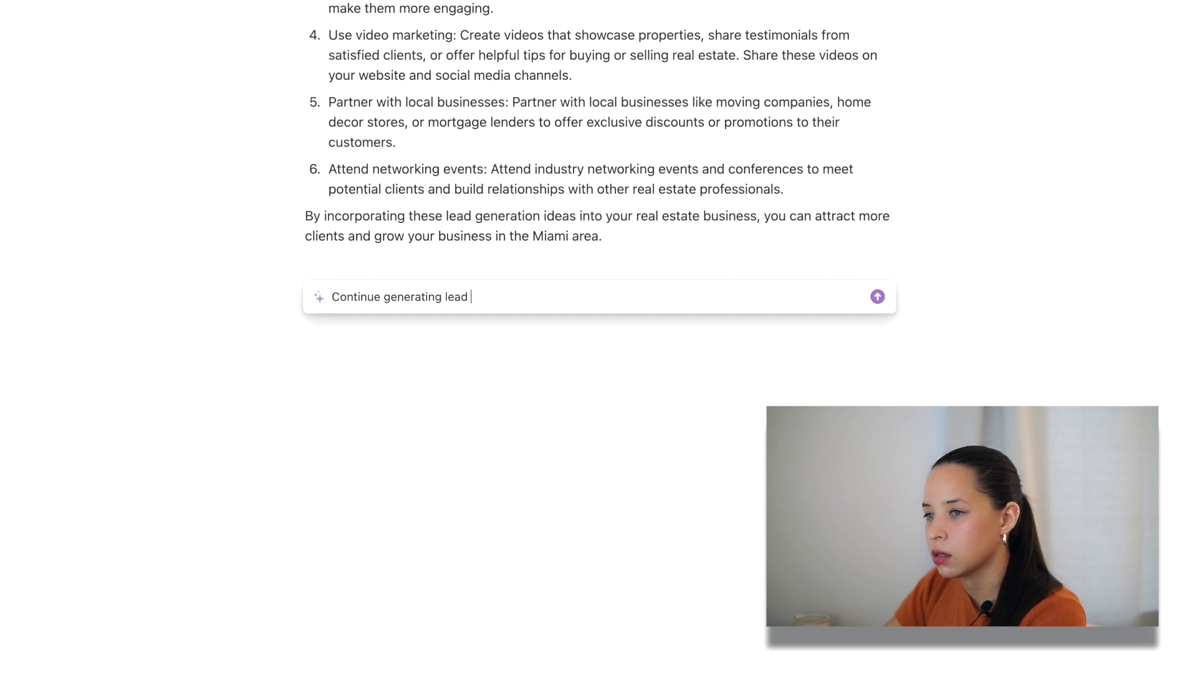
{"action": "type", "text": " generat"}
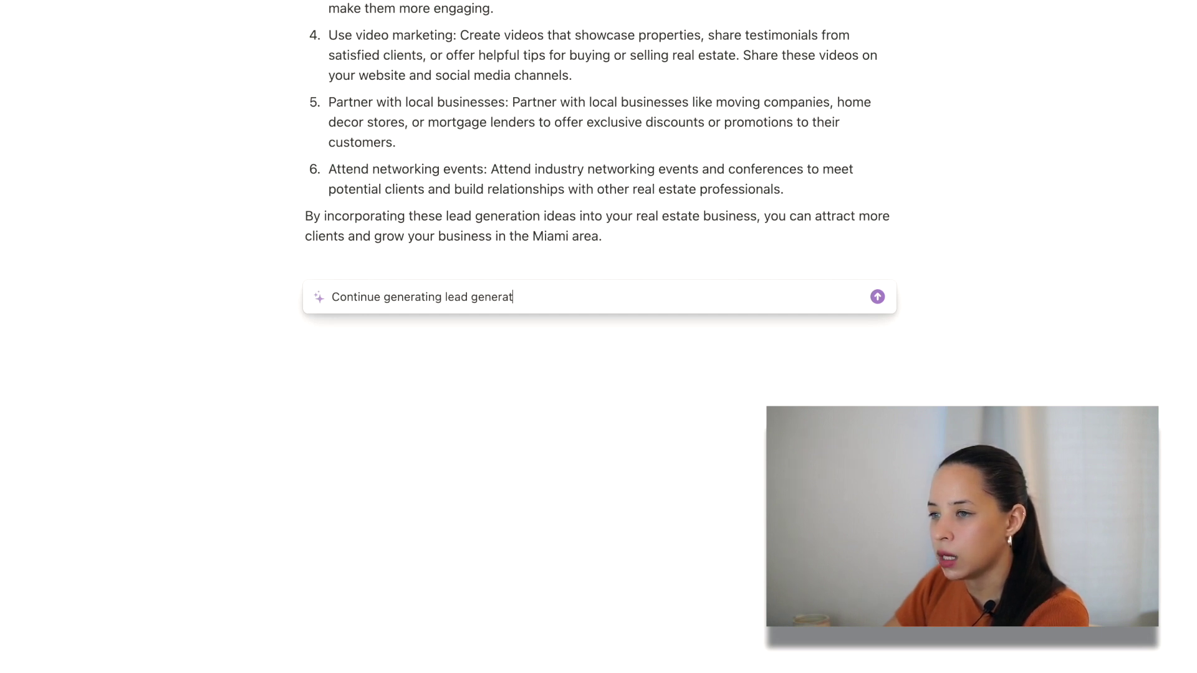
{"action": "type", "text": "ion ideas, but"}
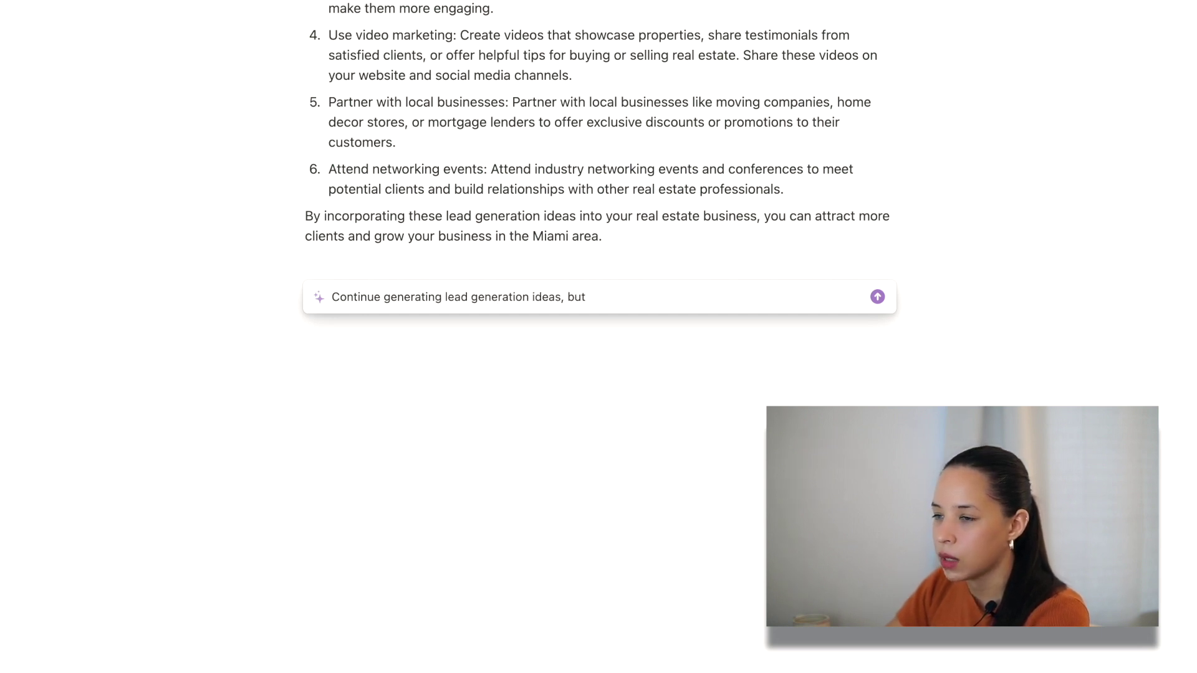
{"action": "type", "text": " make them id"}
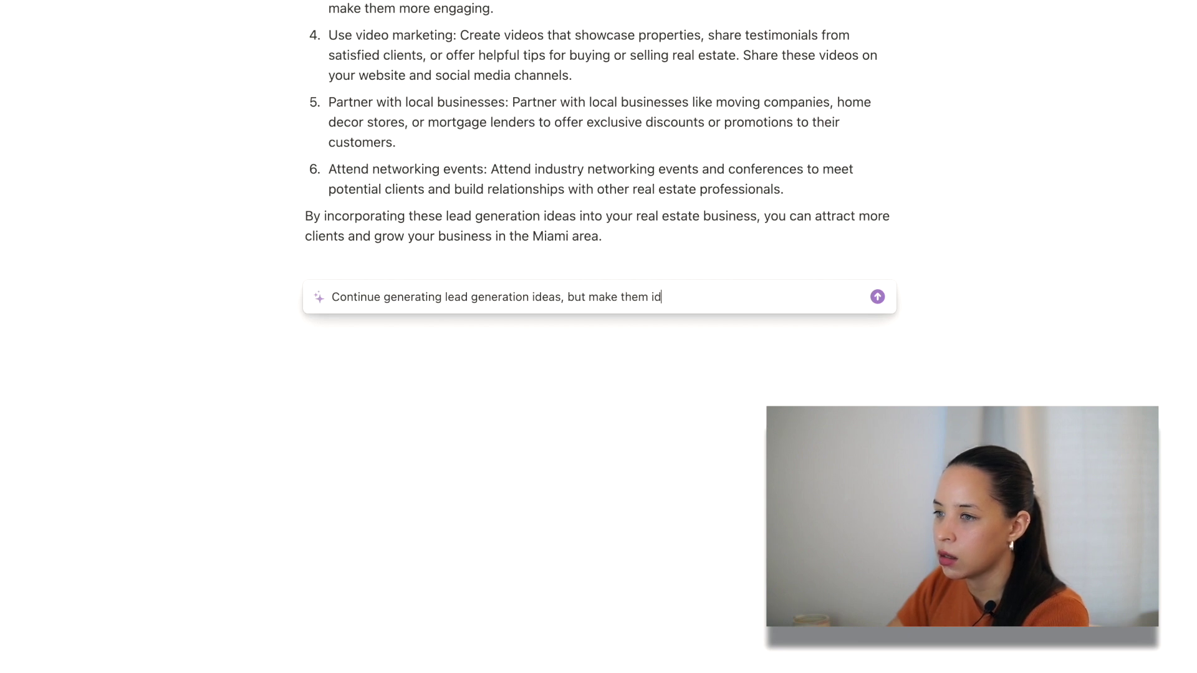
{"action": "type", "text": "eas that are "}
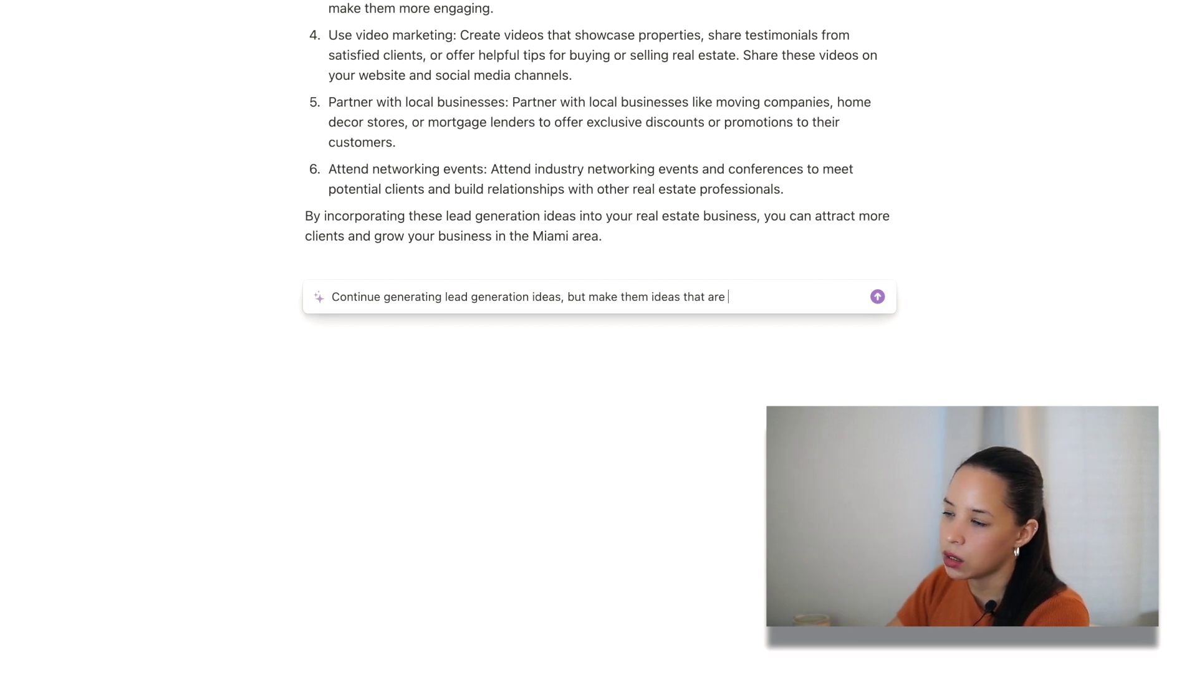
{"action": "type", "text": "more uncommon"}
{"action": "key", "text": "Return"}
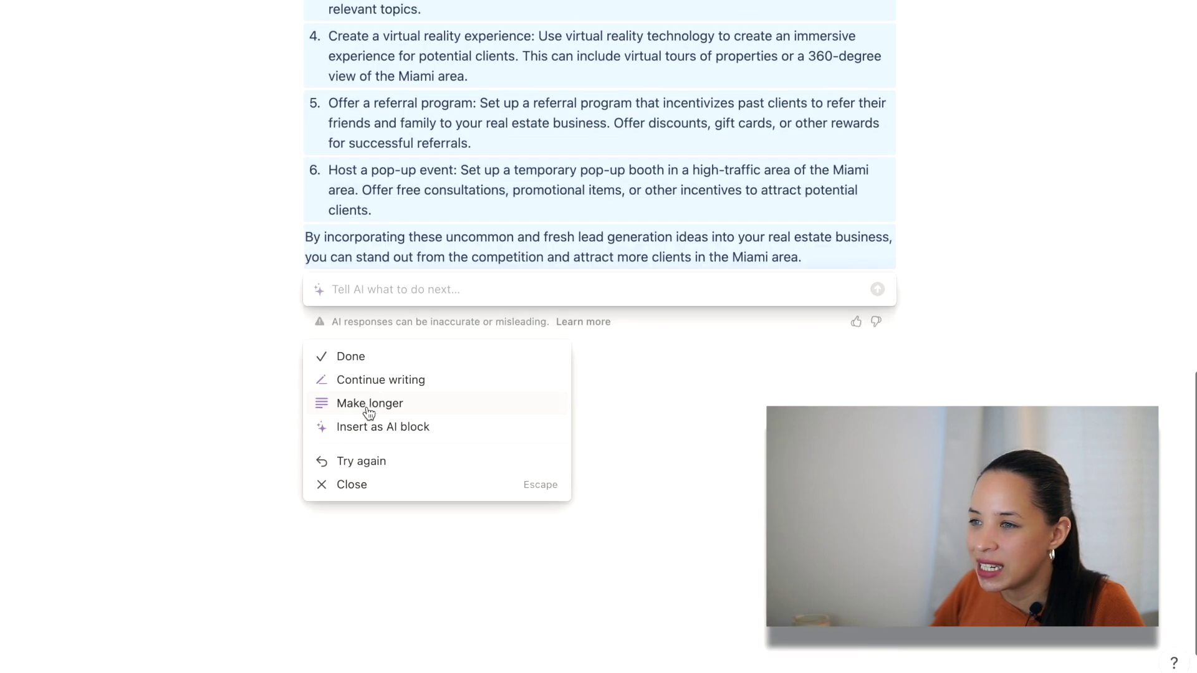
{"action": "left_click", "coordinate": [608, 178]}
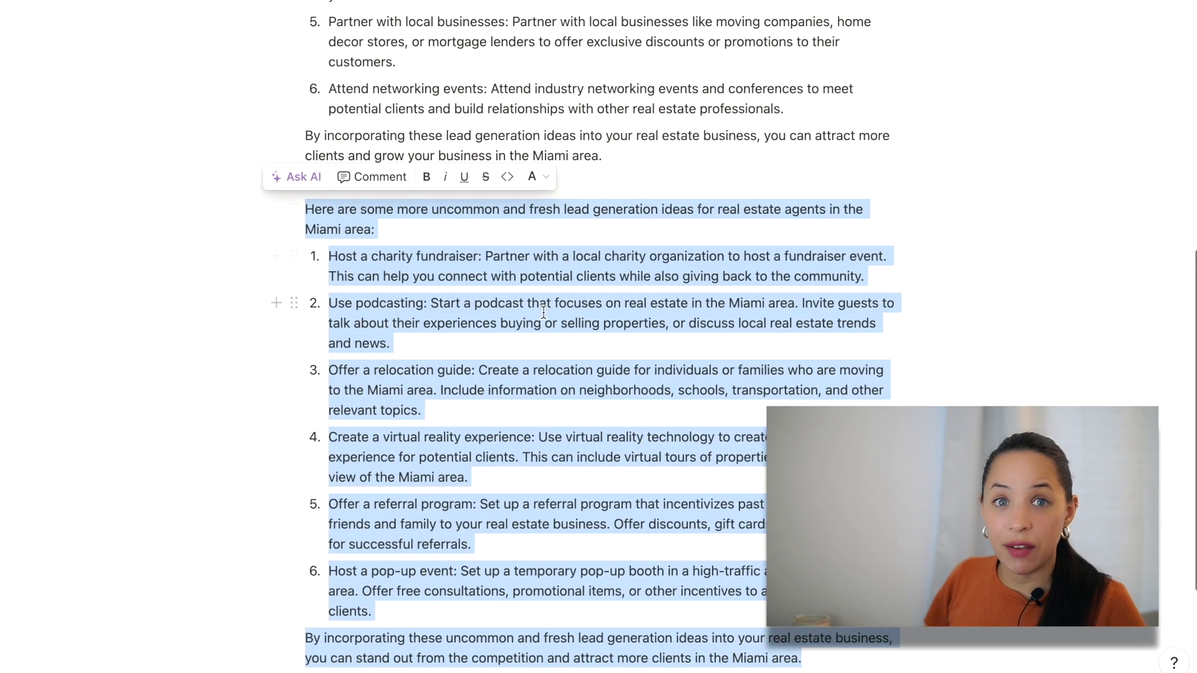
- Deselect the inserted ideas, review the list, and go back to the Brain Dump page
{"action": "left_click", "coordinate": [543, 310]}
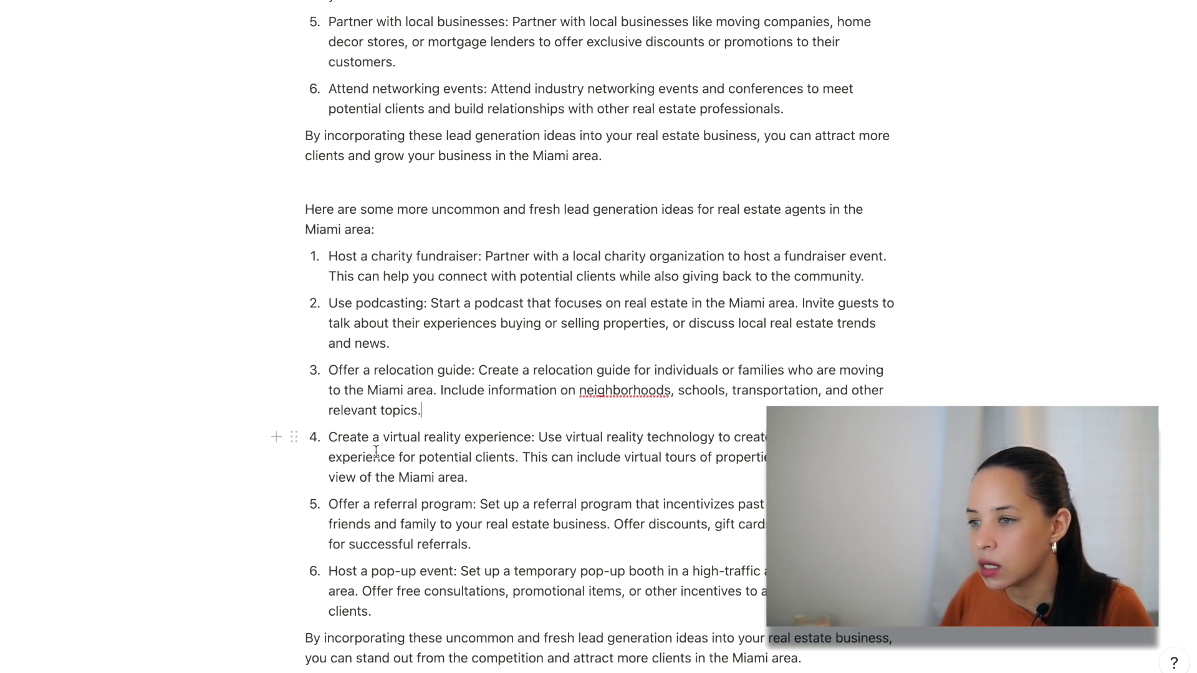
{"action": "left_click", "coordinate": [626, 470]}
{"action": "scroll", "coordinate": [627, 470], "scroll_direction": "down", "scroll_amount": 1}
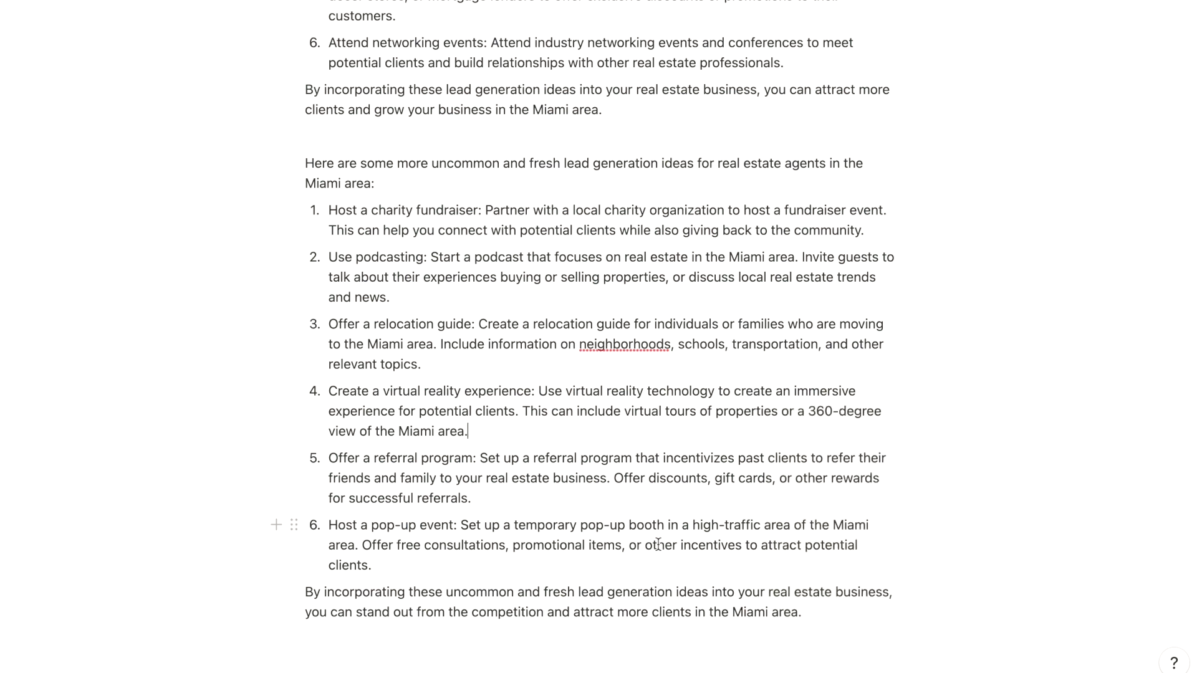
{"action": "key", "text": "super+bracketleft"}
- Add a 'Client Gift Ideas' sub-page and ask AI to brainstorm client gifts for a real estate agent
{"action": "type", "text": "/pa"}
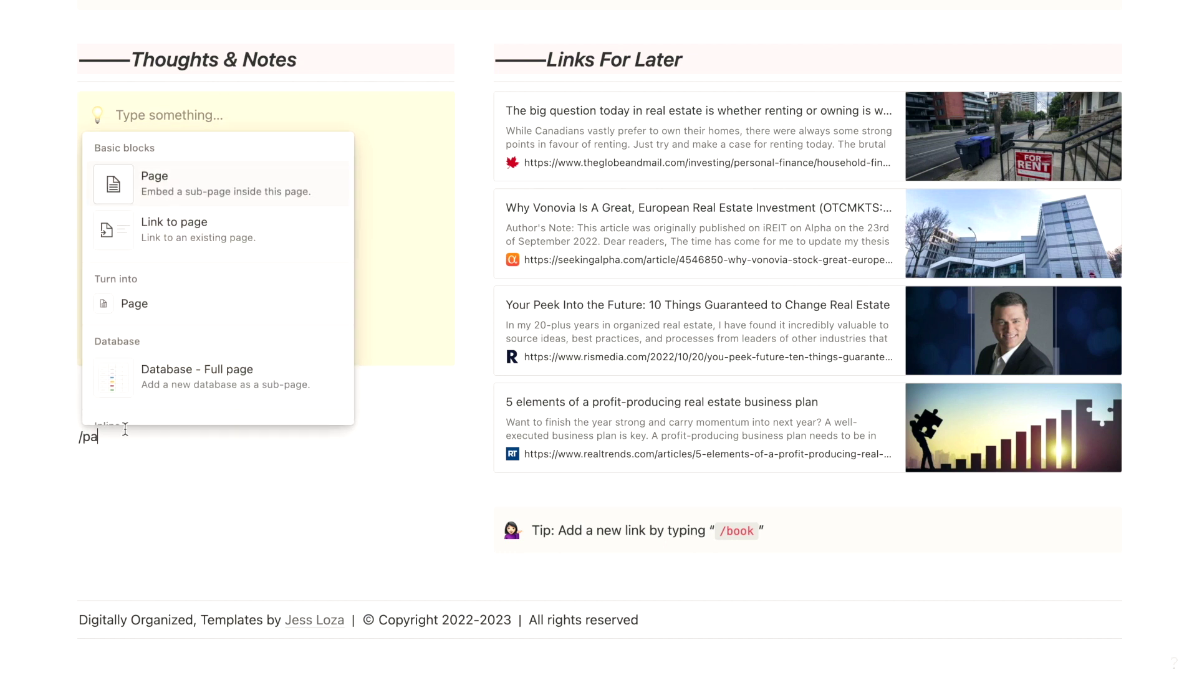
{"action": "left_click", "coordinate": [157, 187]}
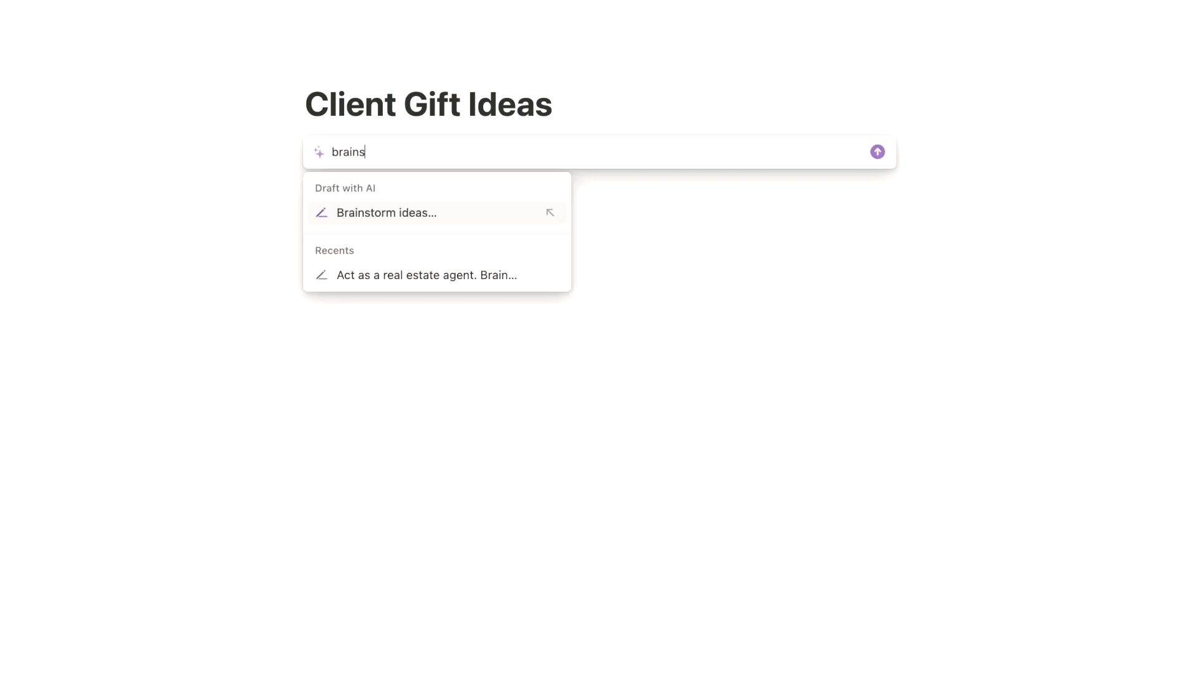
{"action": "type", "text": "torm ideas of client gifts for a real"}
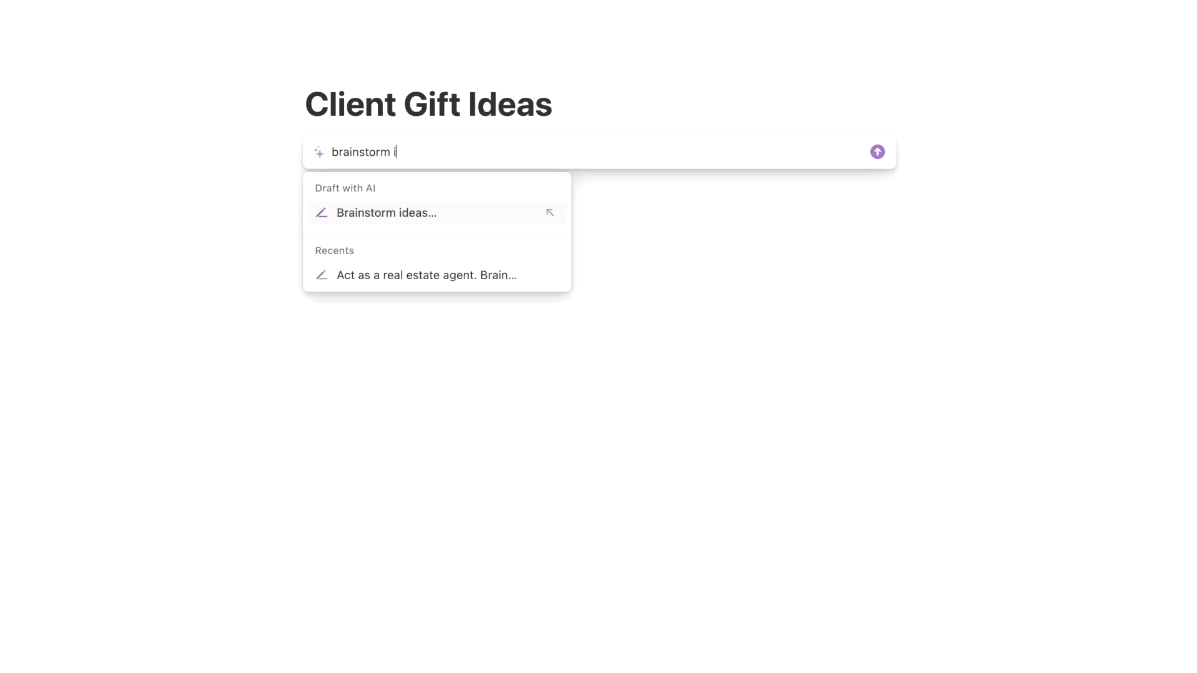